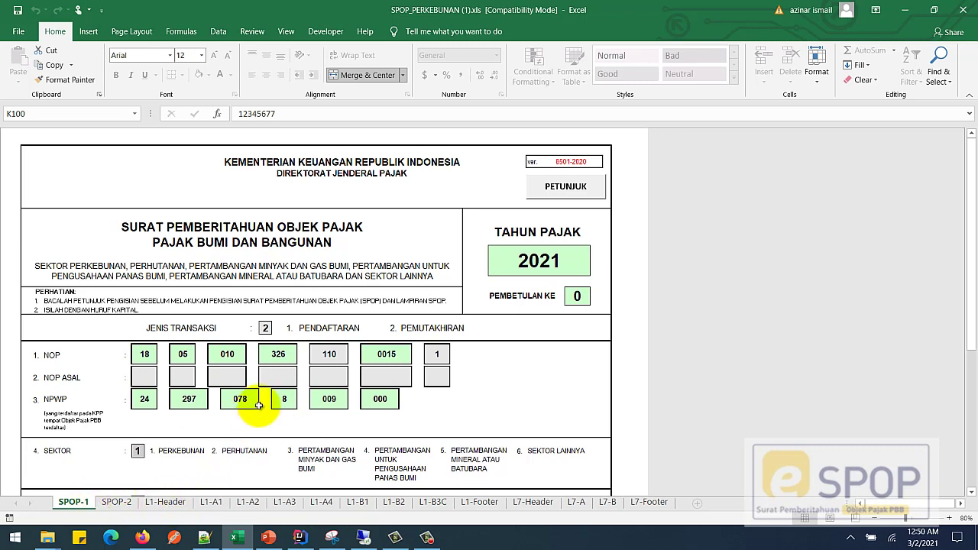
# Review the SPOP-1 form and the JENIS IZIN/HAK options for the IUP row on the L1-A1 sheet
pyautogui.scroll(-3, 262, 399)
pyautogui.scroll(-2, 262, 398)
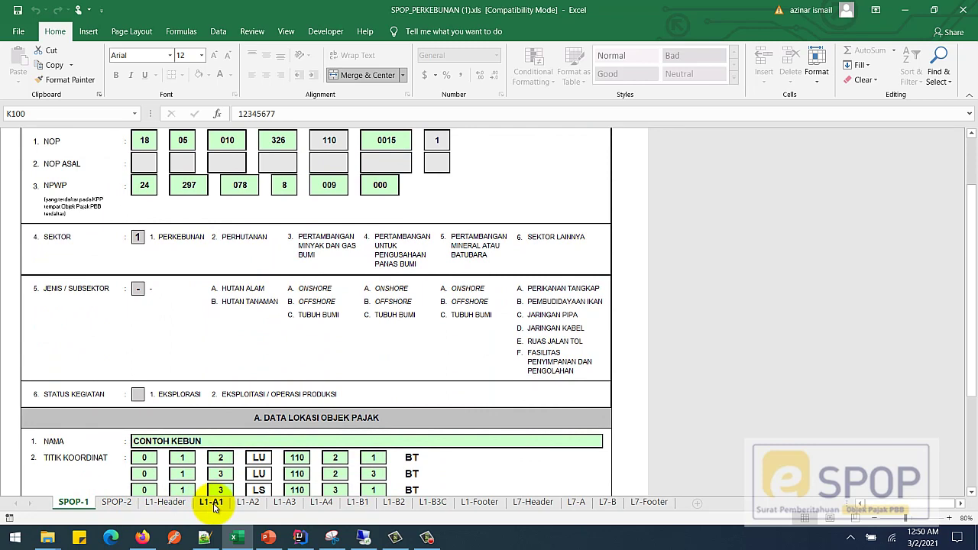
pyautogui.click(211, 502)
pyautogui.click(157, 246)
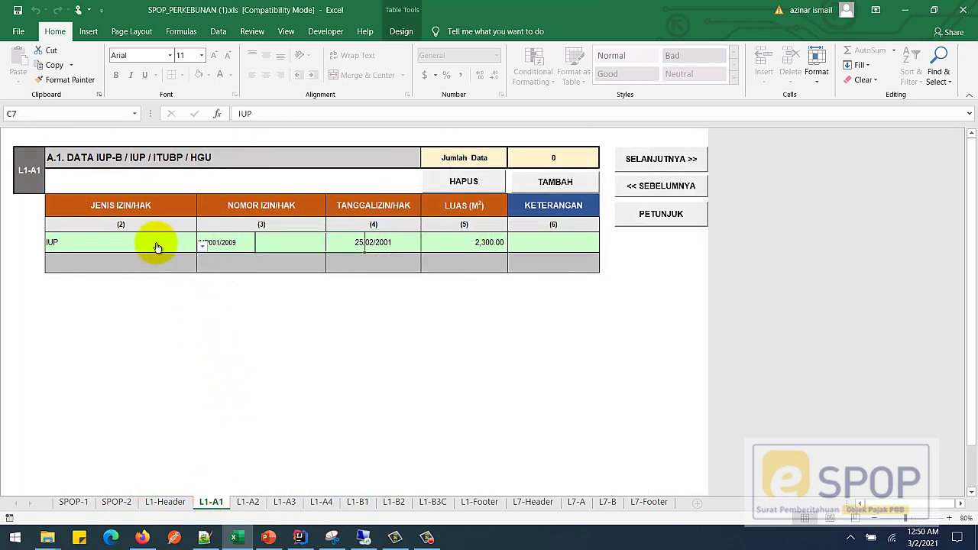
pyautogui.click(202, 249)
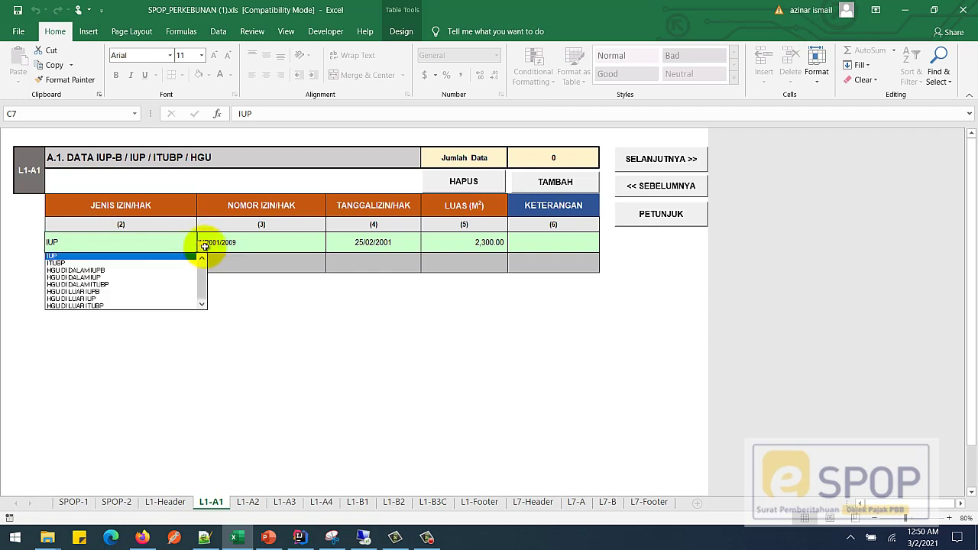
pyautogui.click(148, 251)
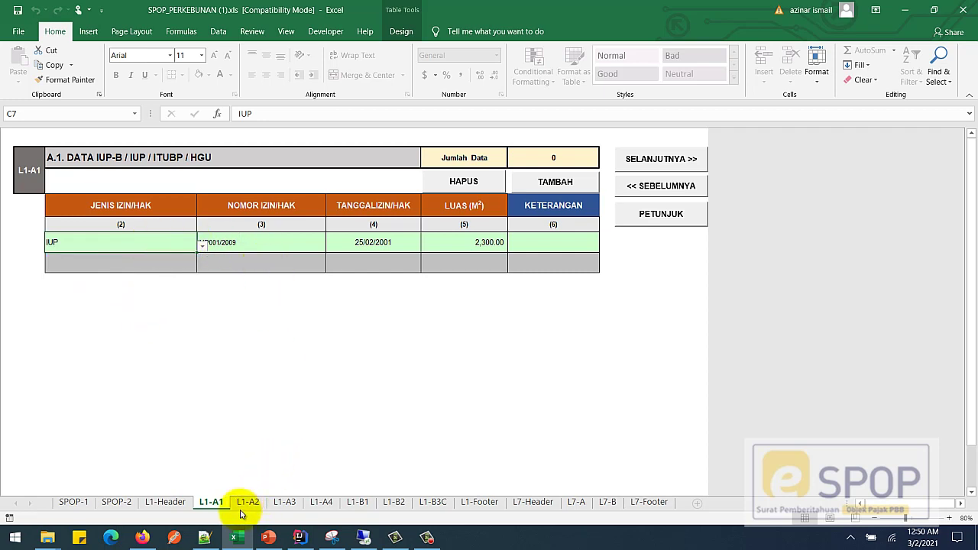
# Examine the B.1 Areal Produktif row on the L1-B1 sheet, including the options for Jenis Tanaman, Kontur Tanah and Jenis Tanah
pyautogui.click(357, 502)
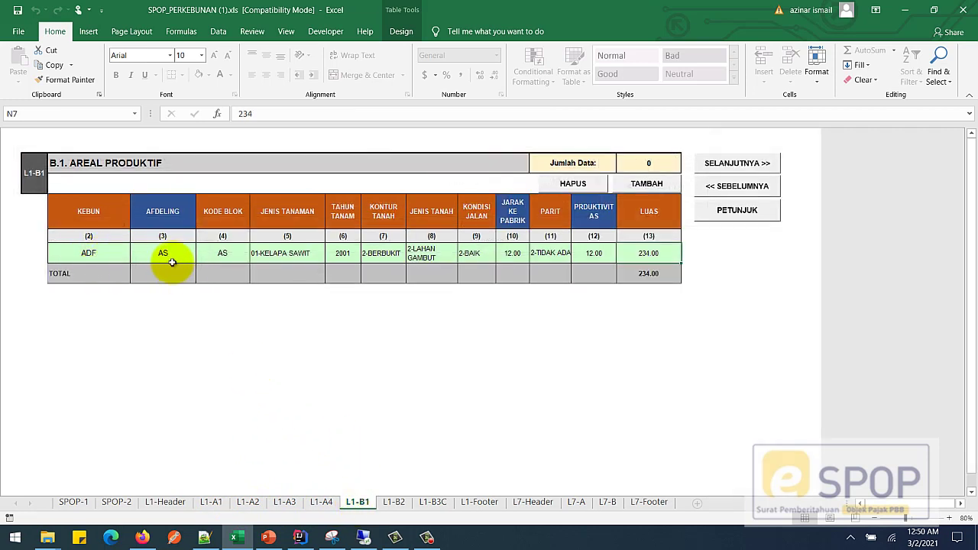
pyautogui.click(277, 257)
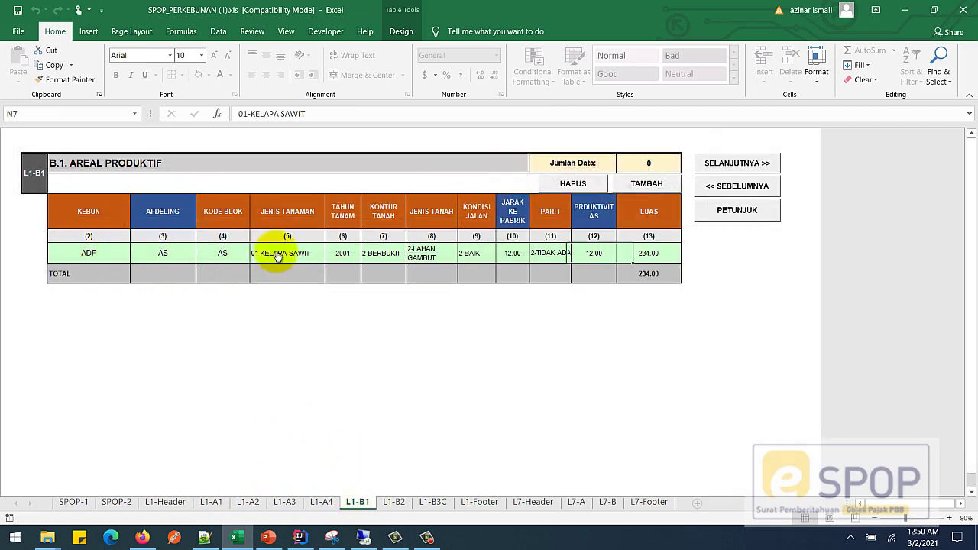
pyautogui.click(330, 257)
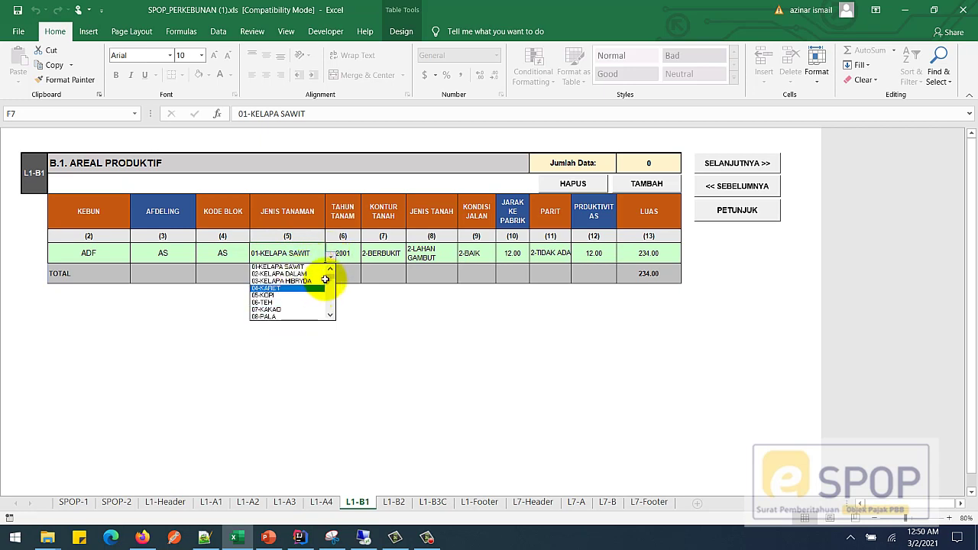
pyautogui.click(348, 251)
pyautogui.click(382, 253)
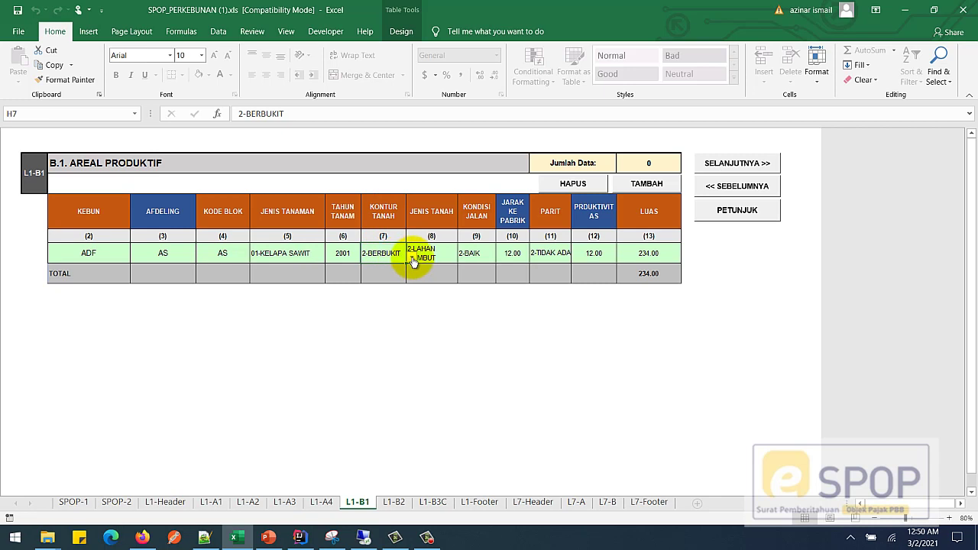
pyautogui.click(411, 258)
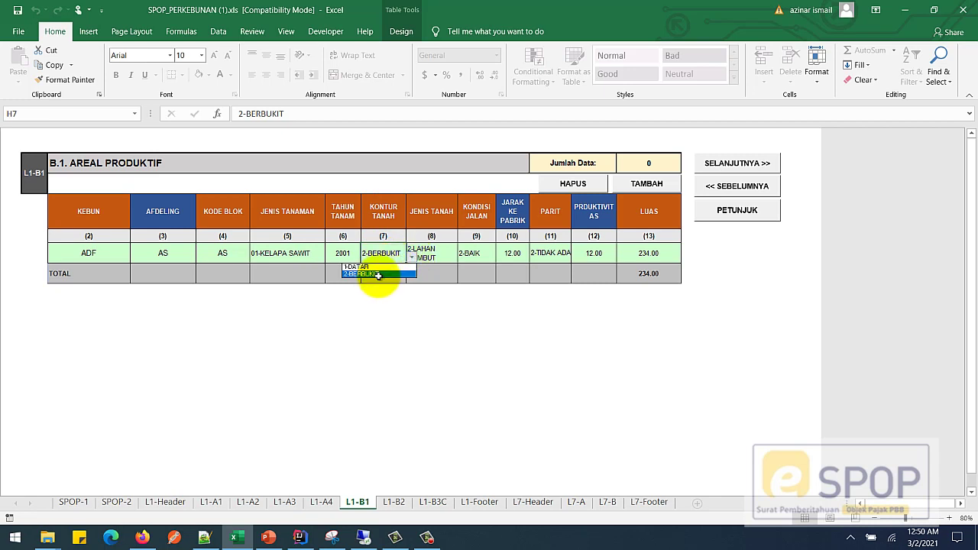
pyautogui.press('Escape')
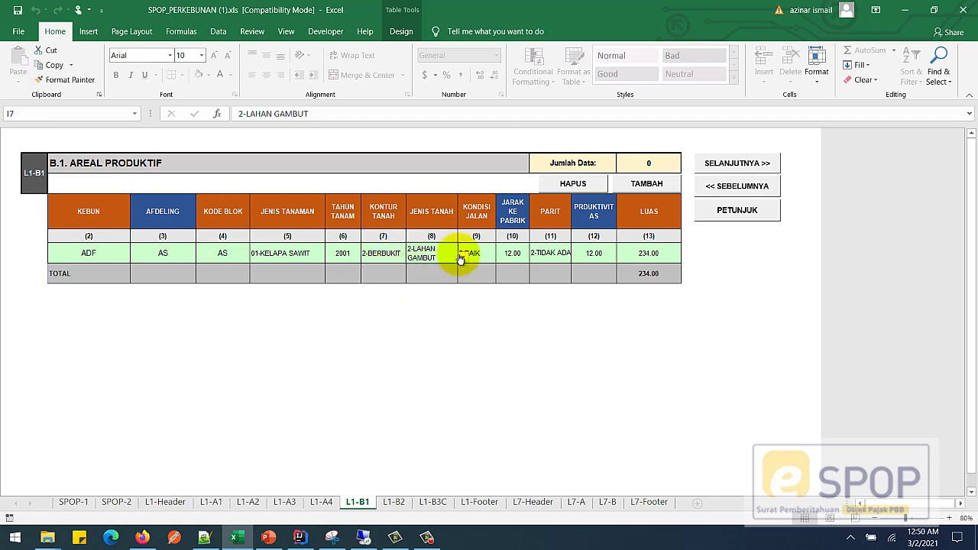
pyautogui.click(463, 259)
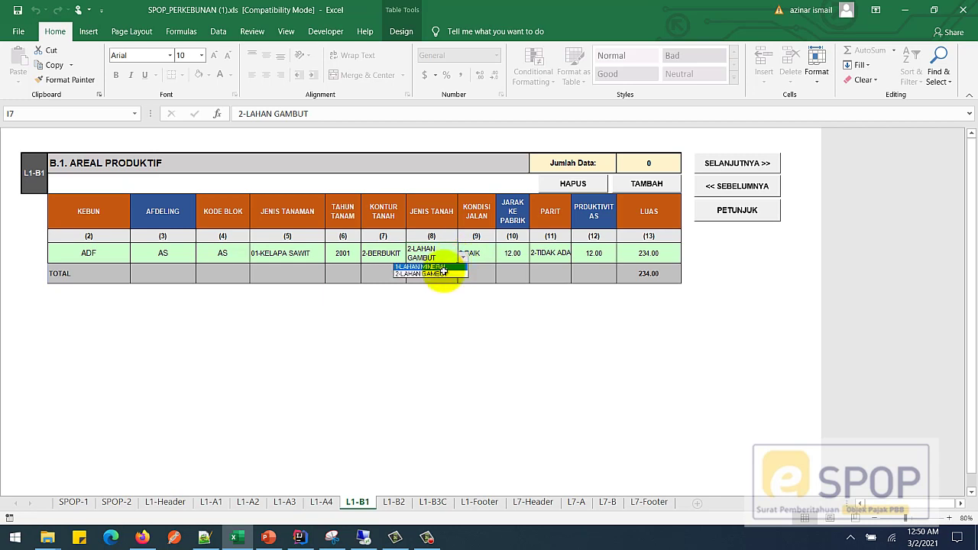
pyautogui.press('Escape')
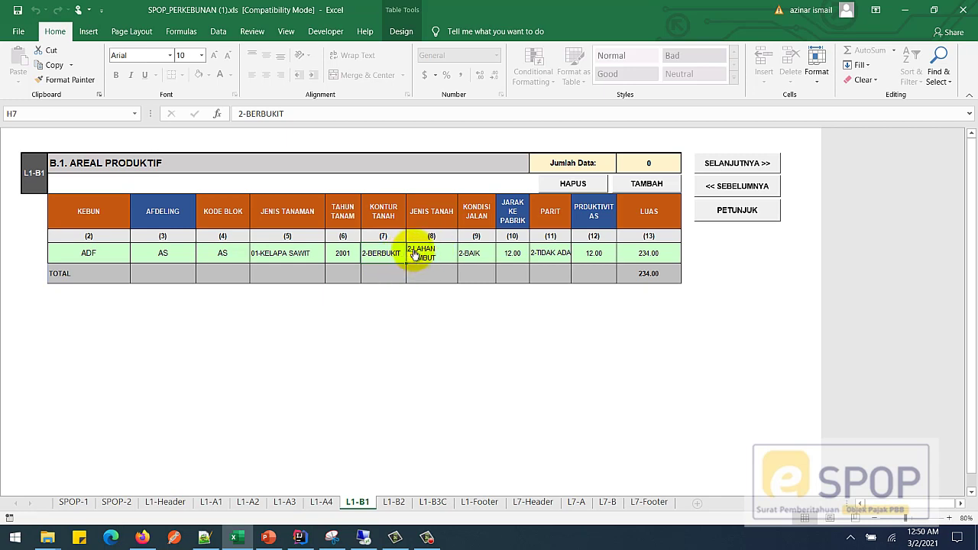
pyautogui.click(424, 255)
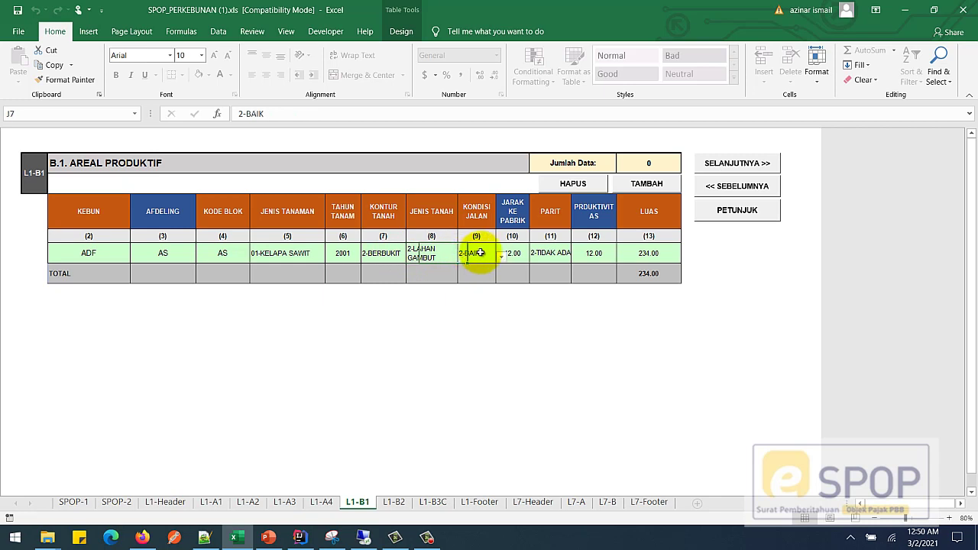
# Clear the Kontur Tanah value in the Areal Produktif row, leaving the other columns filled
pyautogui.click(382, 254)
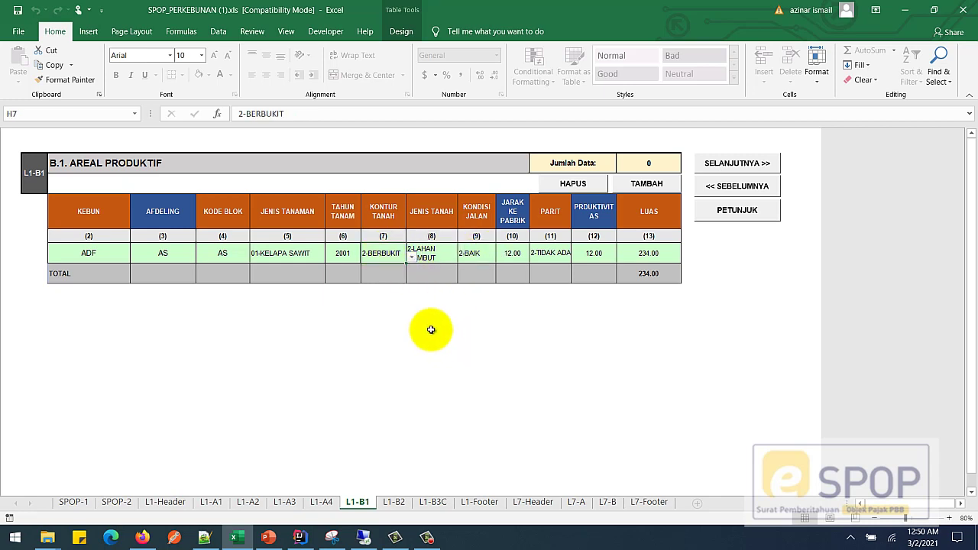
pyautogui.click(414, 259)
pyautogui.click(382, 255)
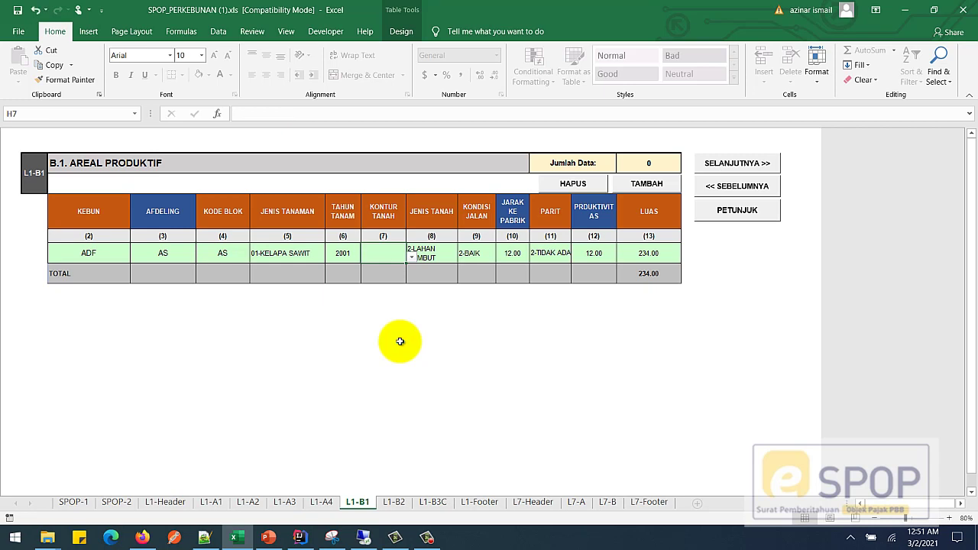
pyautogui.click(434, 254)
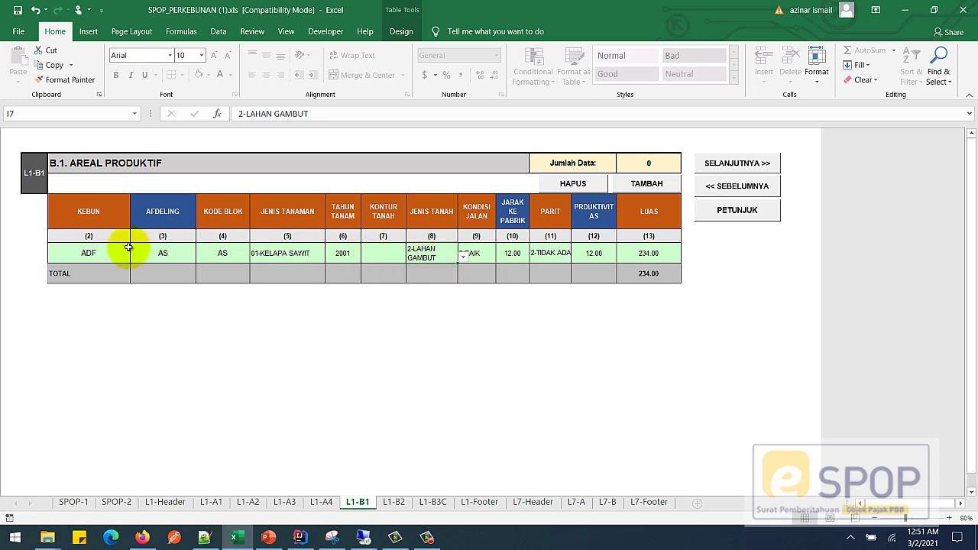
pyautogui.click(384, 256)
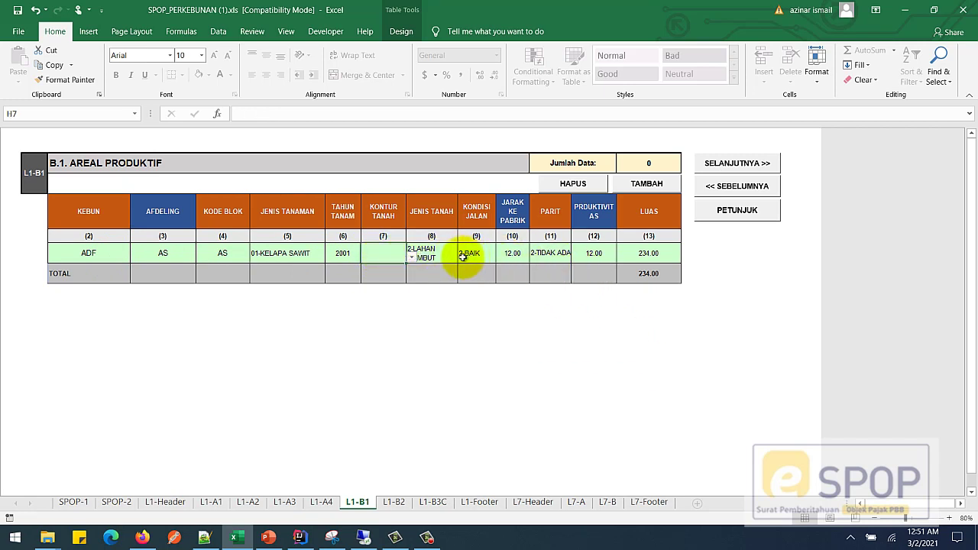
pyautogui.click(430, 257)
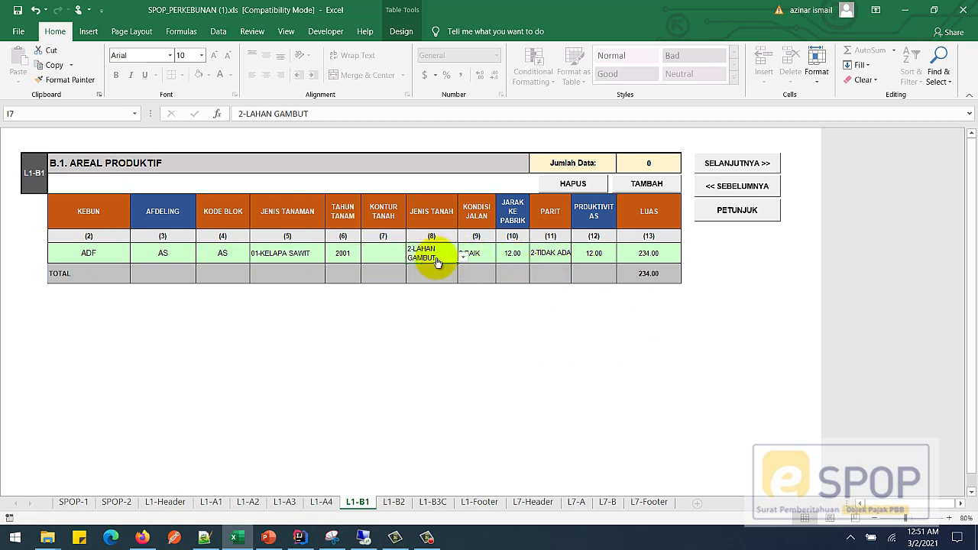
# Generate the XML file from the L7-Footer sheet
pyautogui.click(650, 502)
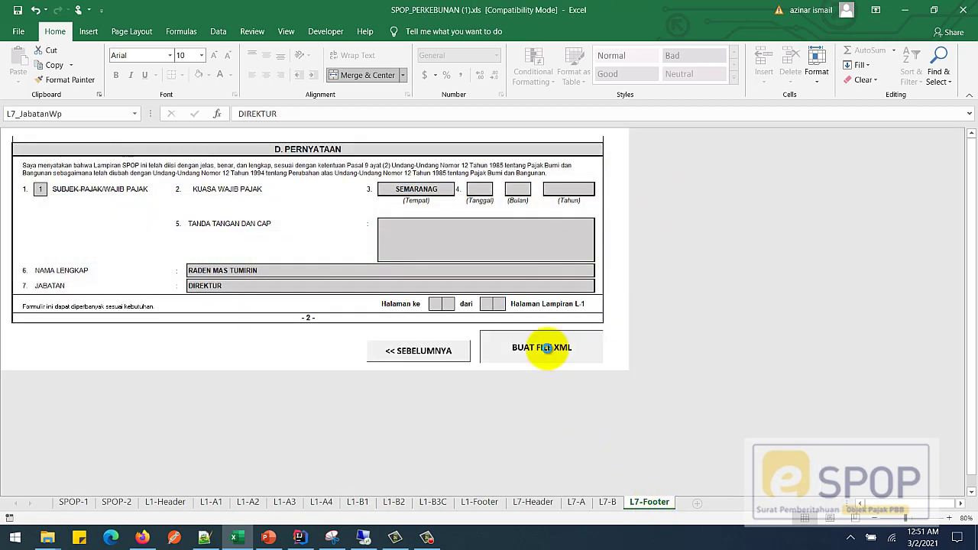
pyautogui.click(547, 347)
pyautogui.click(595, 320)
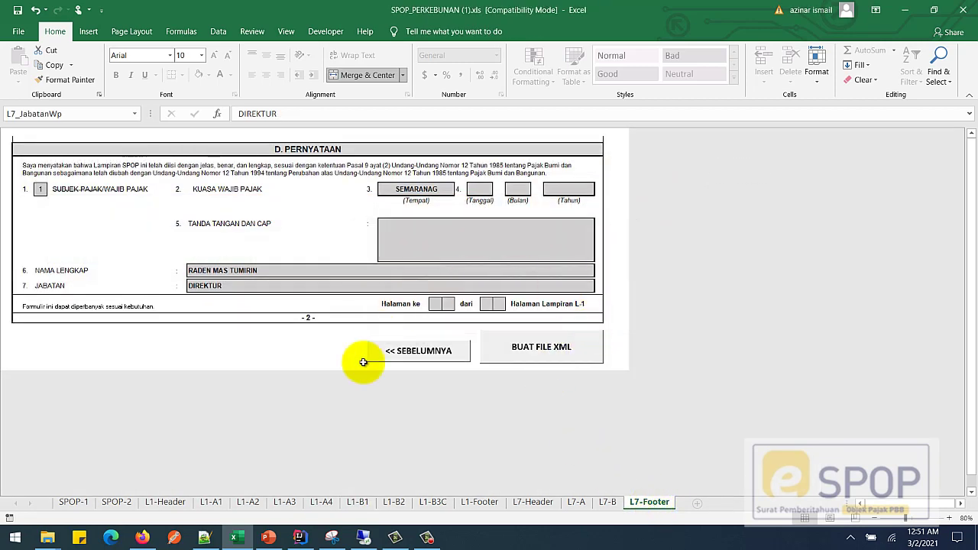
# Switch to File Explorer and copy the newly exported XML file from the SPOP PBB P5L folder
pyautogui.moveTo(48, 544)
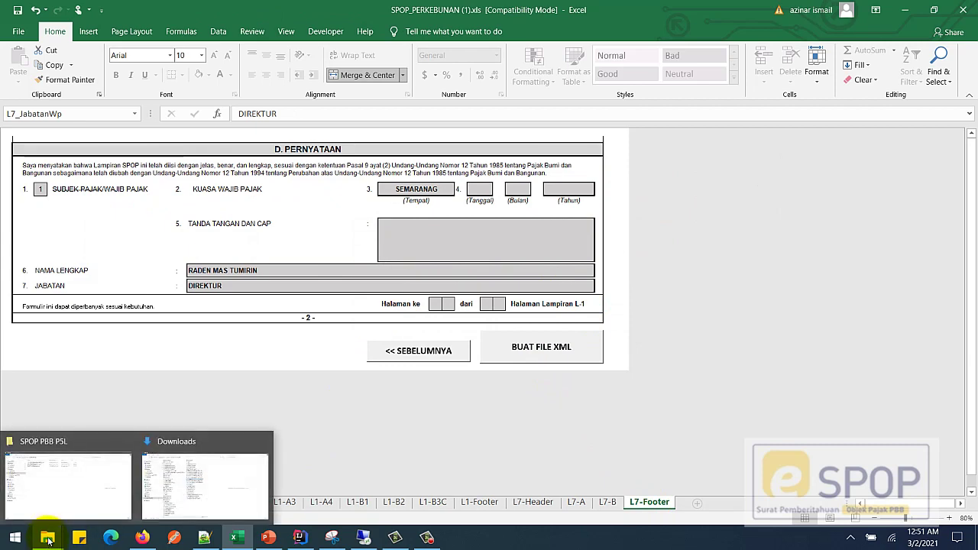
pyautogui.click(65, 504)
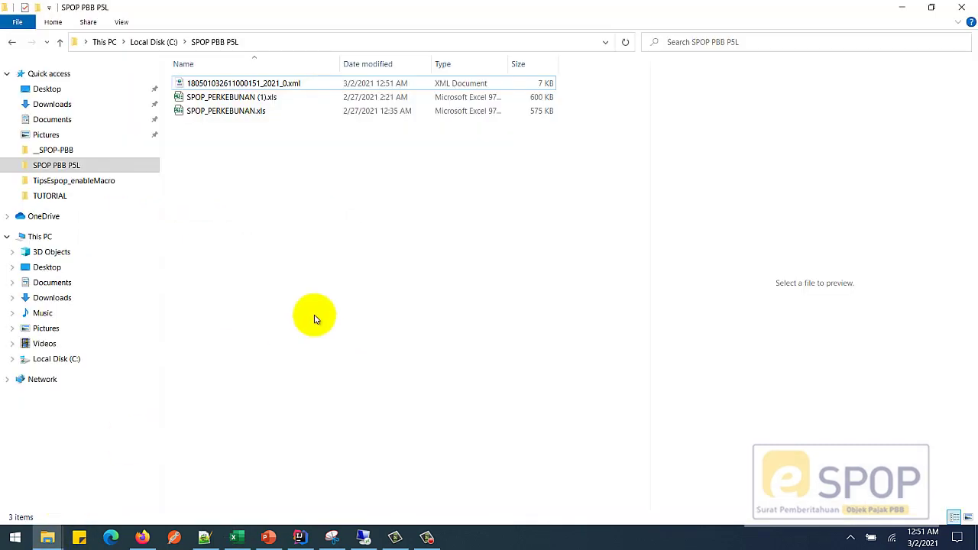
pyautogui.click(229, 96)
pyautogui.click(237, 84)
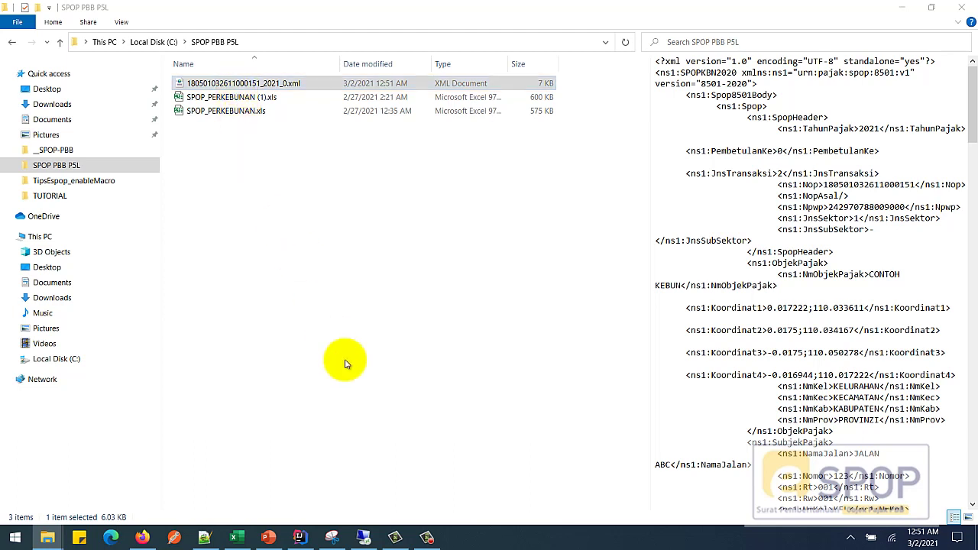
# Switch to the remote desktop and paste the XML file into the TUTORIAL folder, replacing the existing copy
pyautogui.click(364, 541)
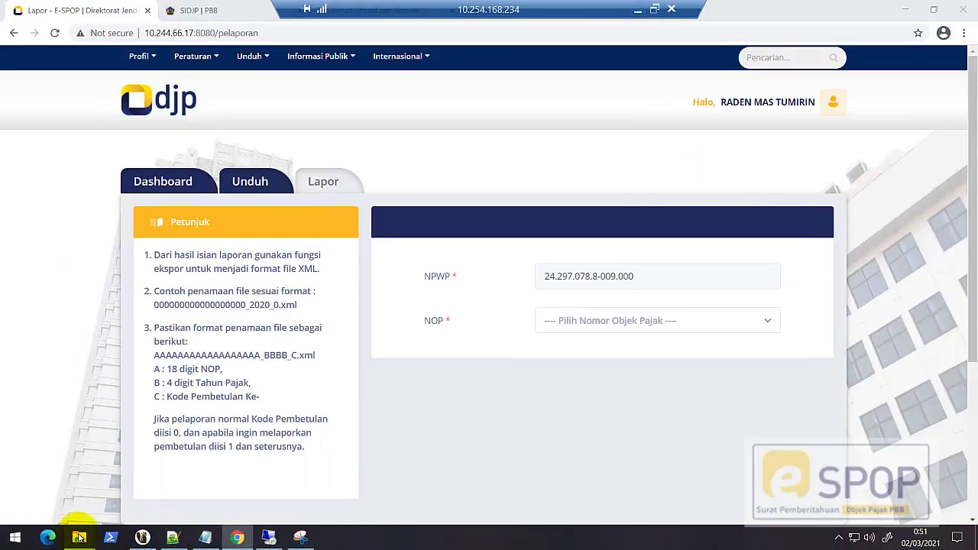
pyautogui.moveTo(77, 535)
pyautogui.click(218, 480)
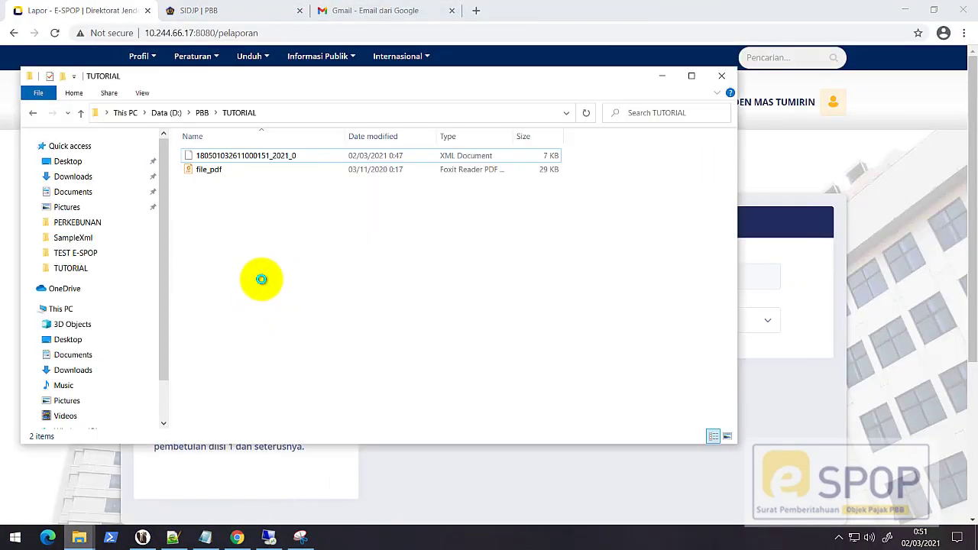
pyautogui.moveTo(261, 279); pyautogui.dragTo(258, 280)
pyautogui.click(465, 204)
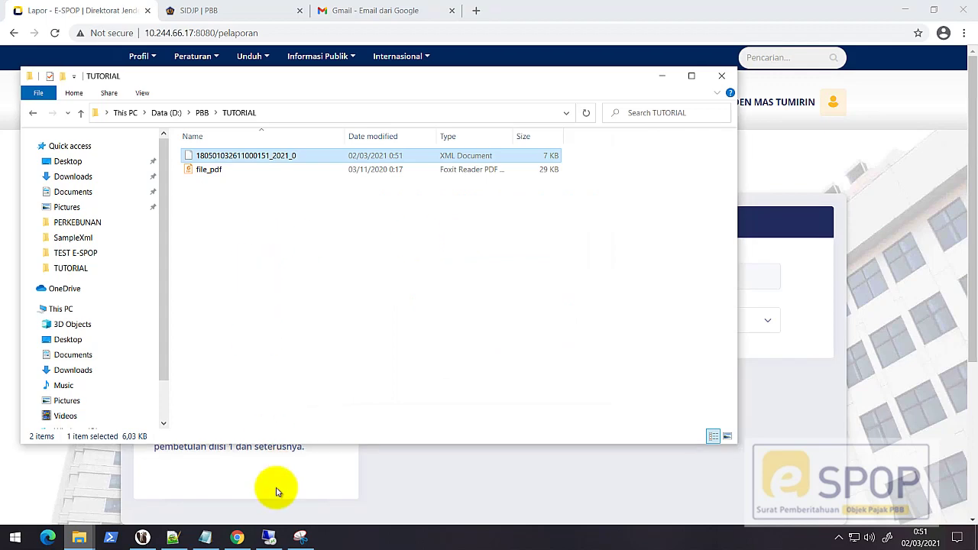
# Return to the E-SPOP report page and choose the Kebun tax object as the NOP
pyautogui.click(662, 76)
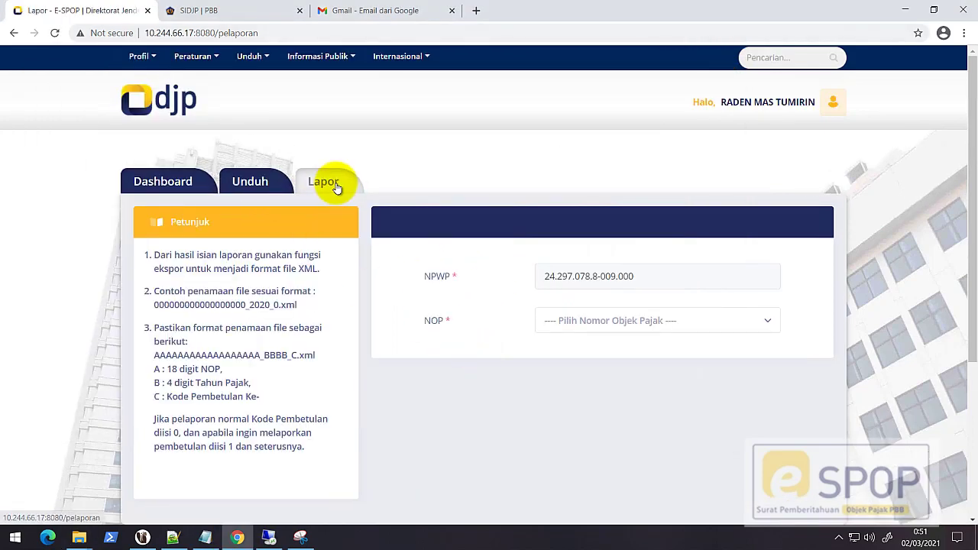
pyautogui.click(699, 322)
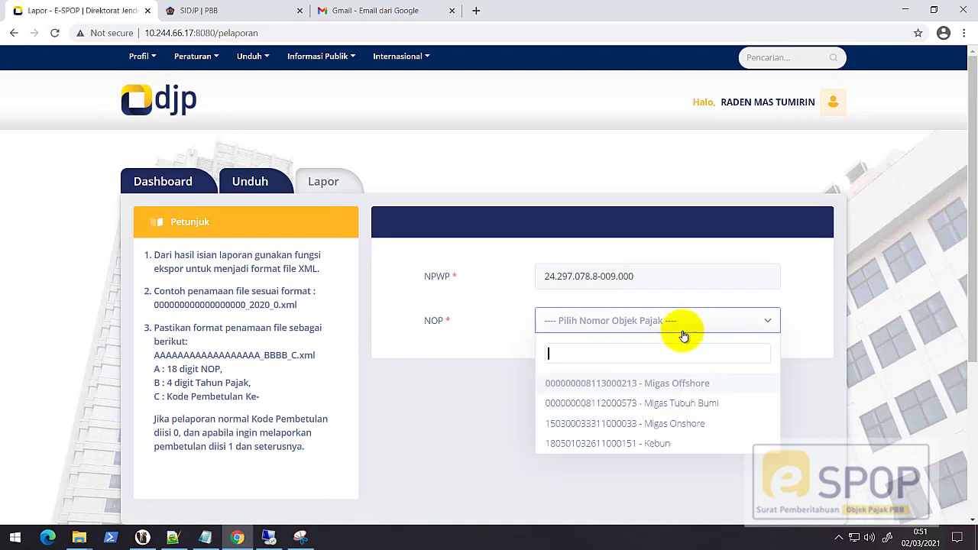
pyautogui.click(617, 445)
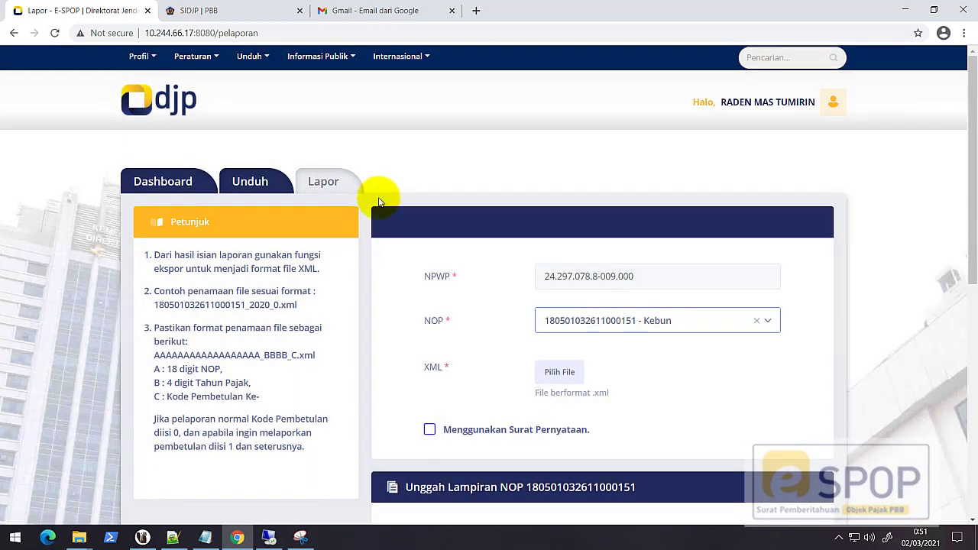
# Attach the Kebun XML file to the report and enable Menggunakan Surat Pernyataan
pyautogui.click(561, 372)
pyautogui.click(192, 94)
pyautogui.doubleClick(192, 94)
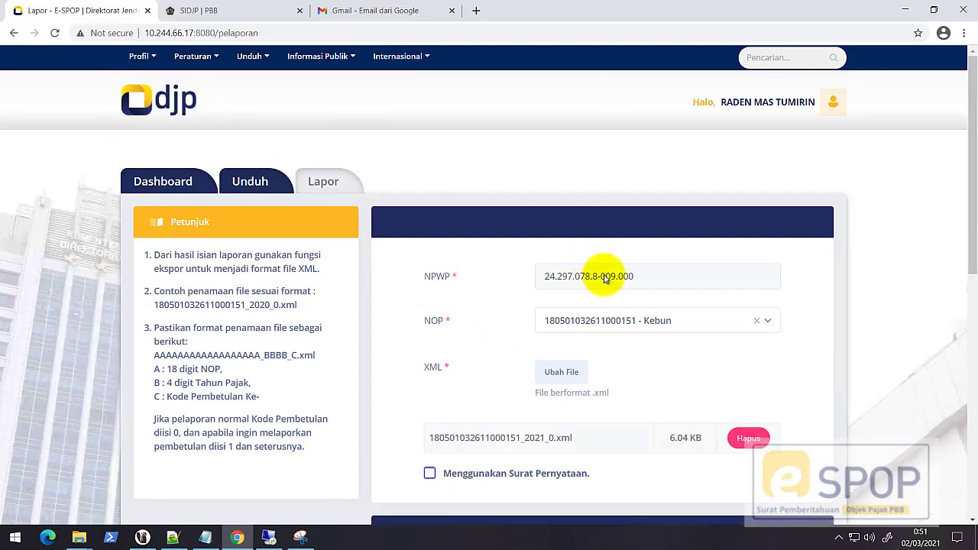
pyautogui.scroll(-4, 608, 287)
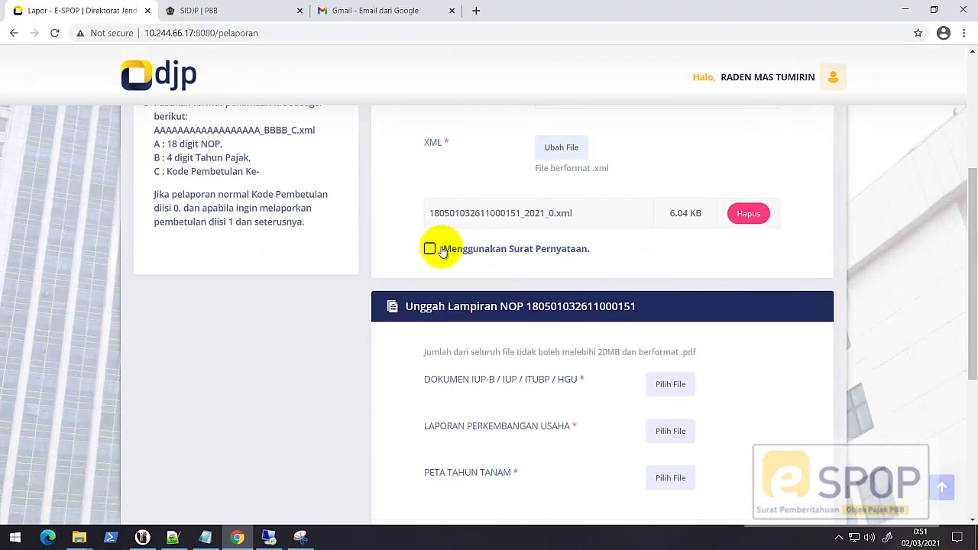
pyautogui.click(429, 248)
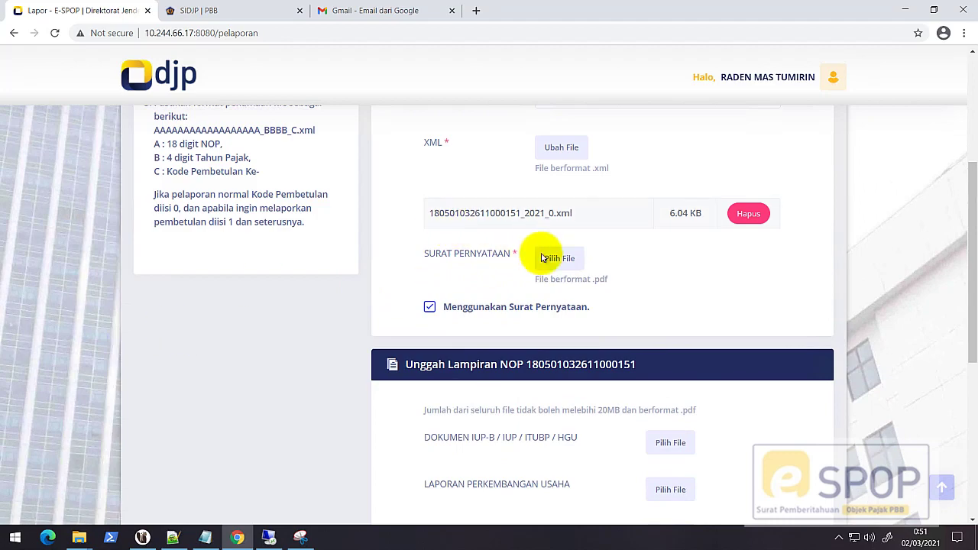
# Switch to Notepad++, reload the modified XML file and examine its Lampiran section
pyautogui.click(173, 538)
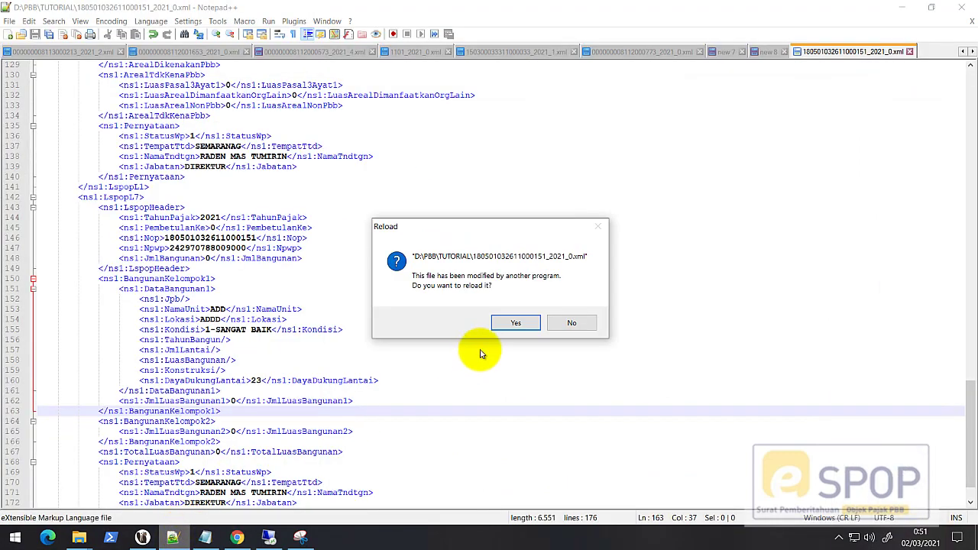
pyautogui.click(509, 323)
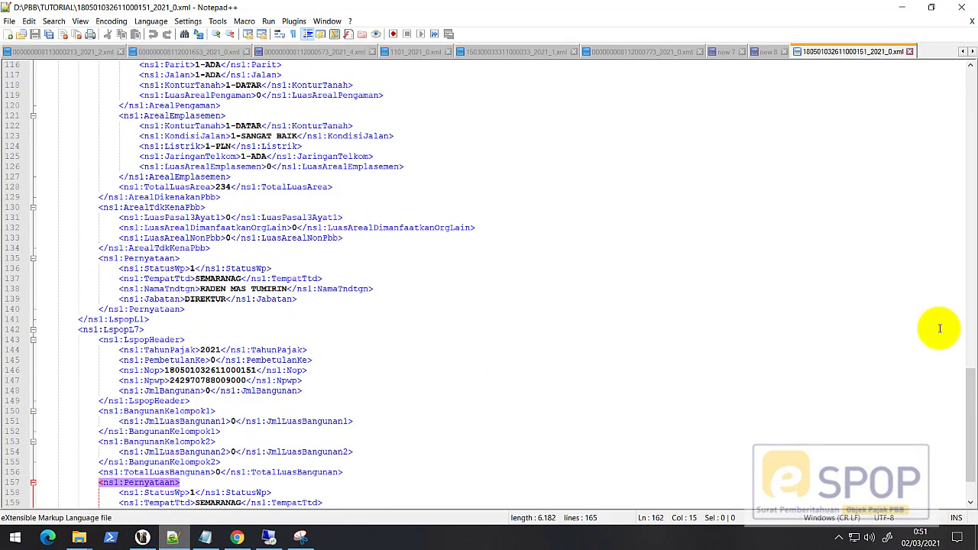
pyautogui.moveTo(969, 444); pyautogui.dragTo(967, 214)
pyautogui.scroll(1, 966, 149)
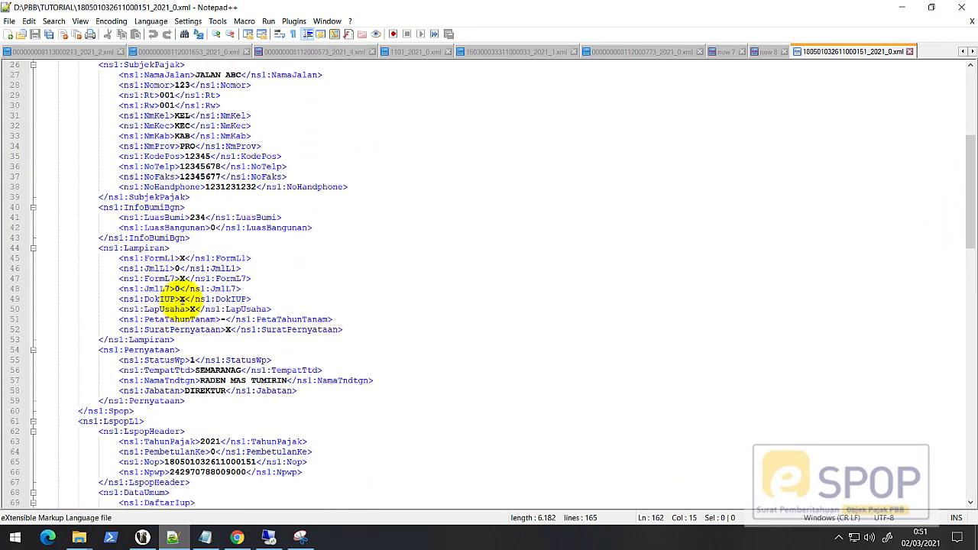
# Check the DokIUP and LapUsaha entries in the XML's Lampiran section and return to the E-SPOP report page
pyautogui.click(181, 299)
pyautogui.click(210, 309)
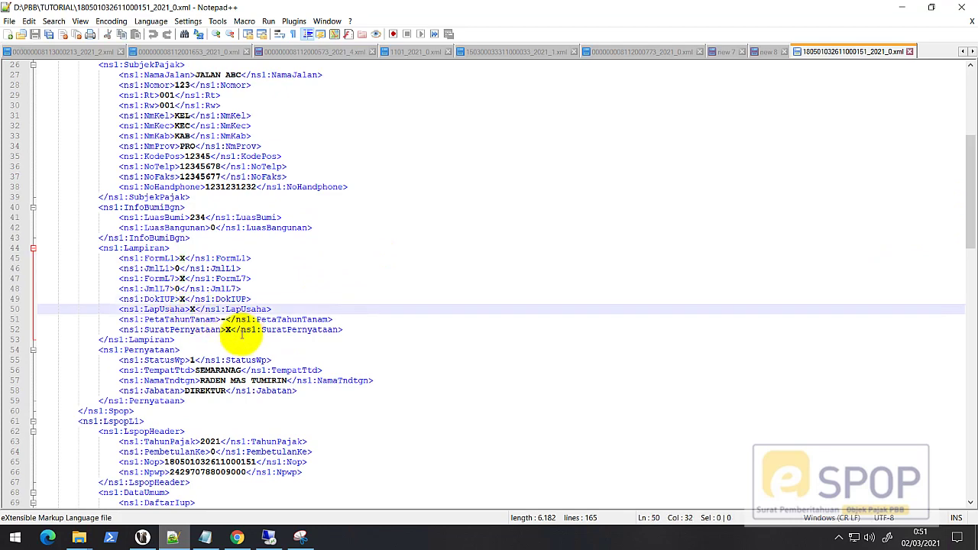
pyautogui.click(901, 7)
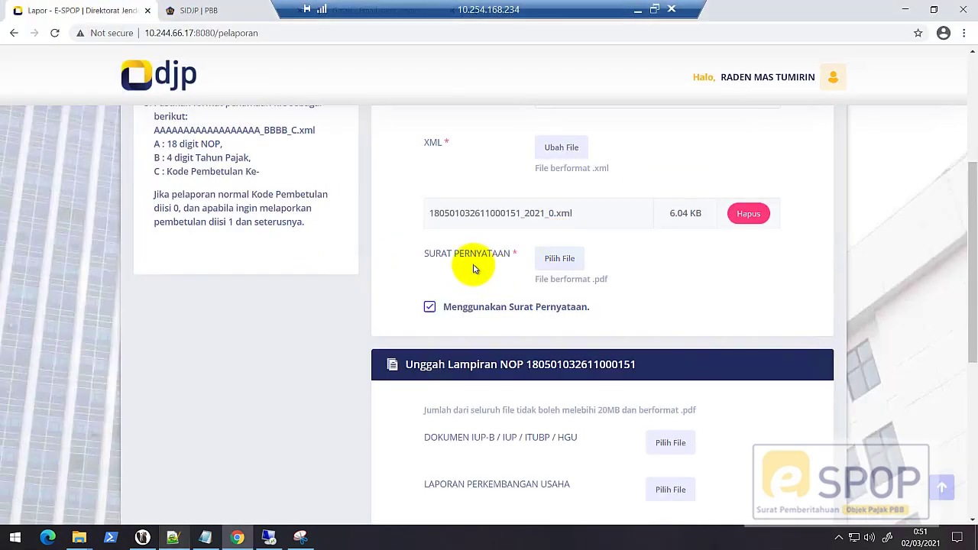
# Attach file_pdf as the report's Surat Pernyataan
pyautogui.click(572, 262)
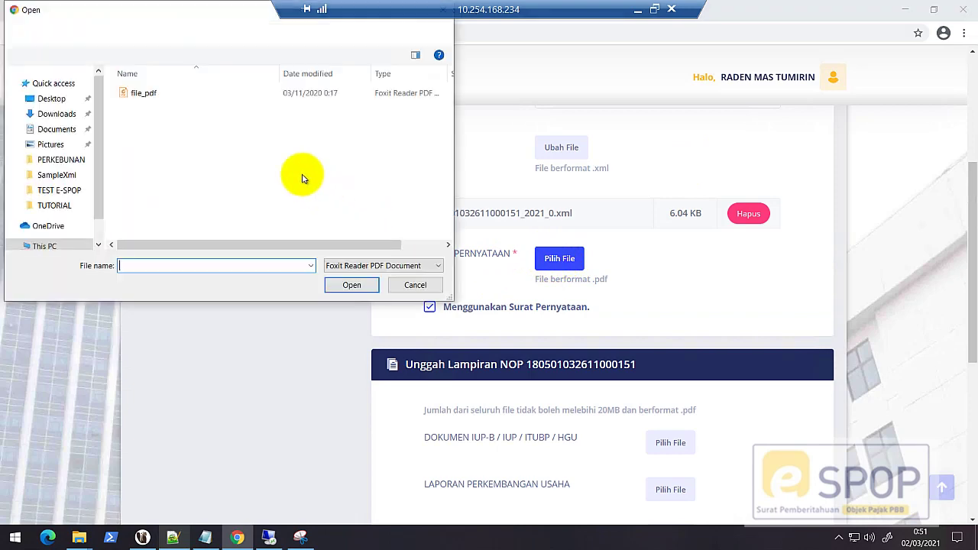
pyautogui.doubleClick(148, 96)
pyautogui.scroll(-1, 640, 344)
pyautogui.scroll(-2, 641, 345)
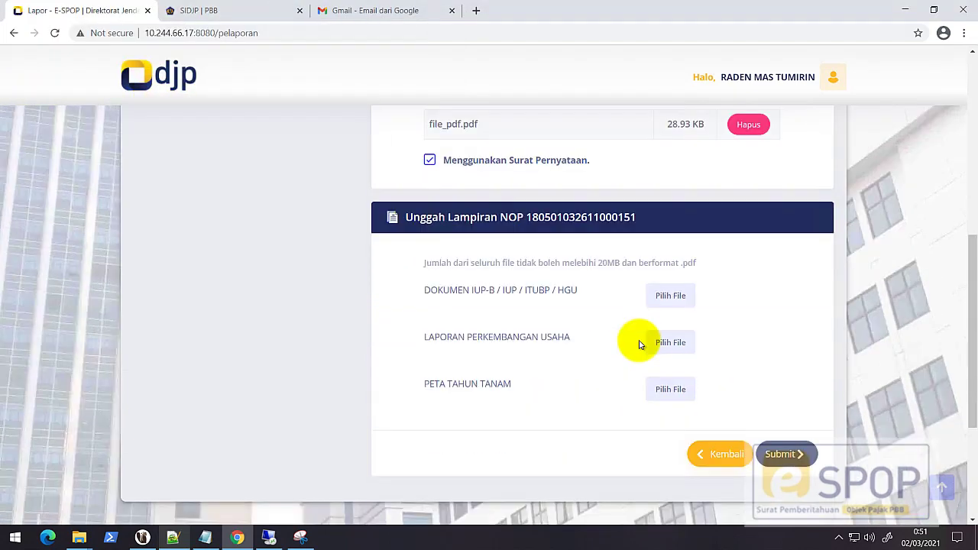
# Attach file_pdf for both Dokumen IUP-B / IUP / ITUBP / HGU and Laporan Perkembangan Usaha
pyautogui.click(659, 295)
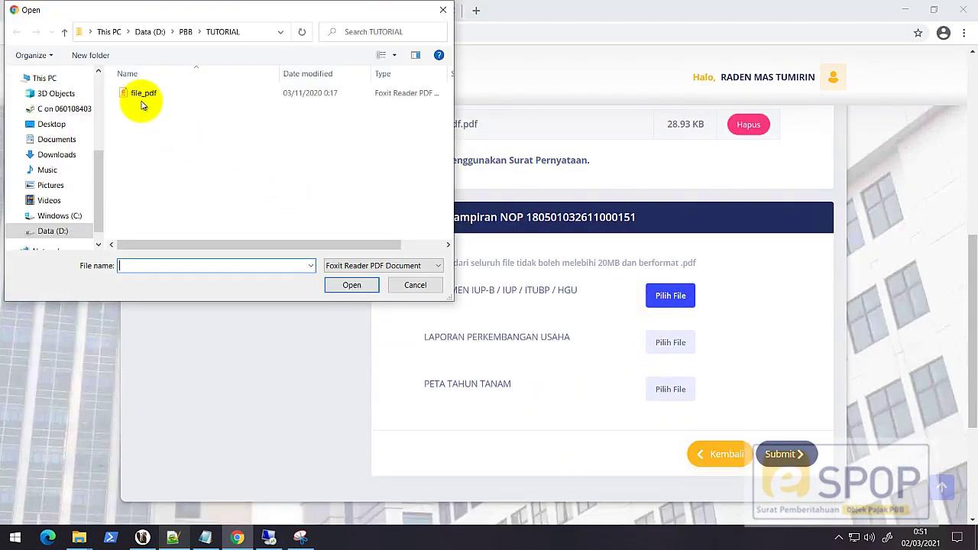
pyautogui.doubleClick(144, 96)
pyautogui.click(680, 389)
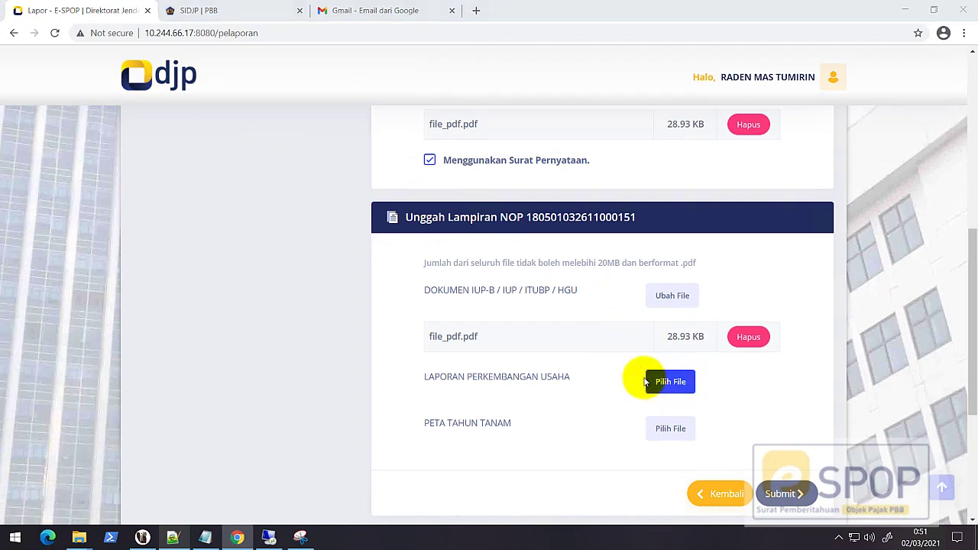
pyautogui.doubleClick(144, 96)
pyautogui.scroll(-3, 769, 320)
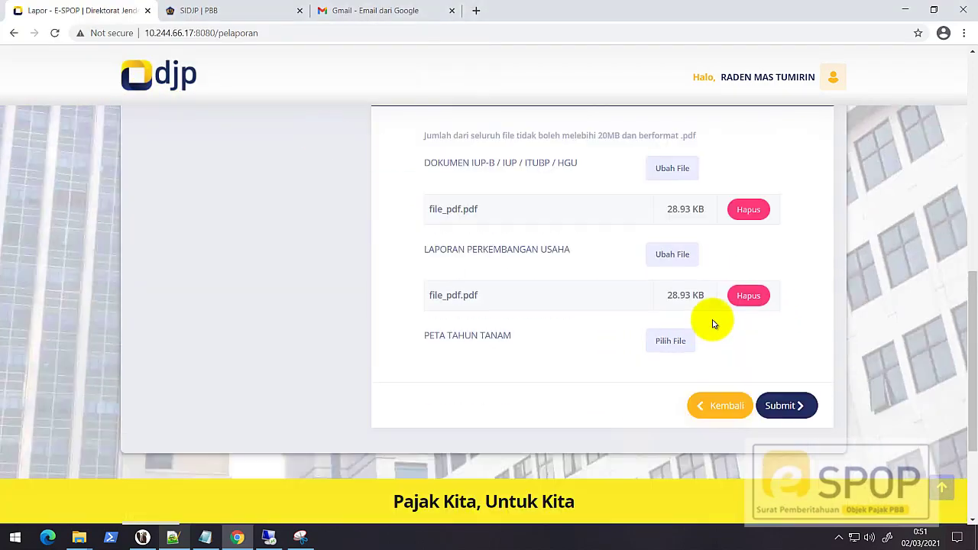
# Switch to Notepad++ and examine the SuratPernyataan entry and the DataArealProduktif values through the KonturTanah tag
pyautogui.click(173, 538)
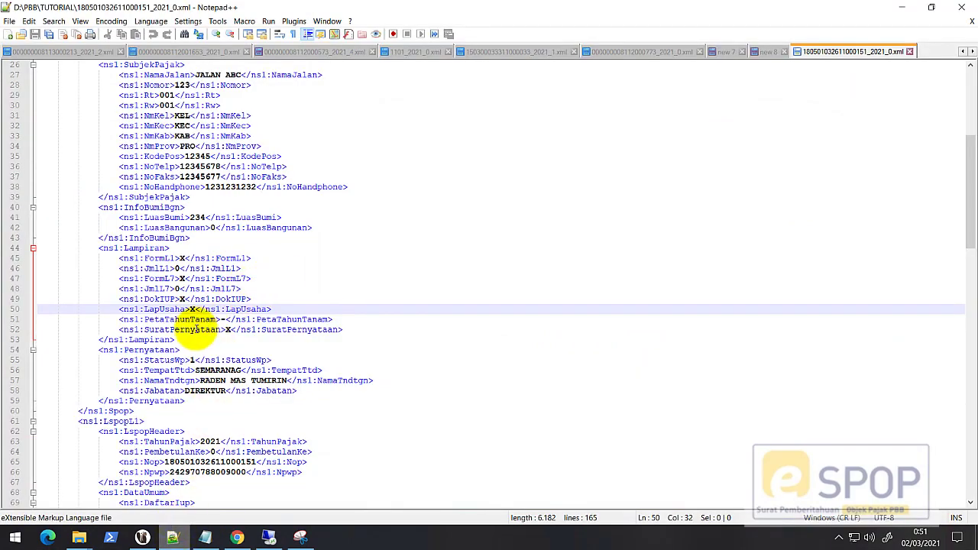
pyautogui.click(251, 326)
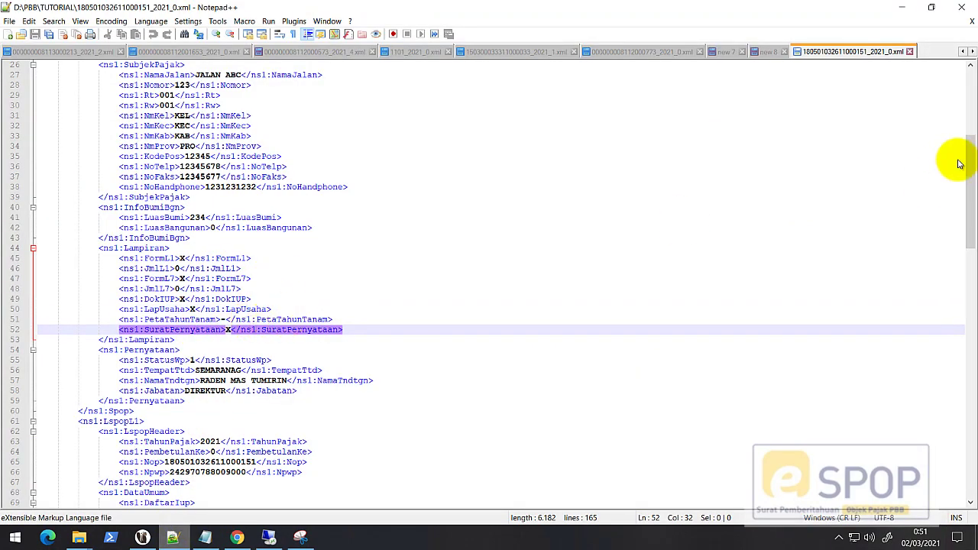
pyautogui.moveTo(971, 168); pyautogui.dragTo(830, 277)
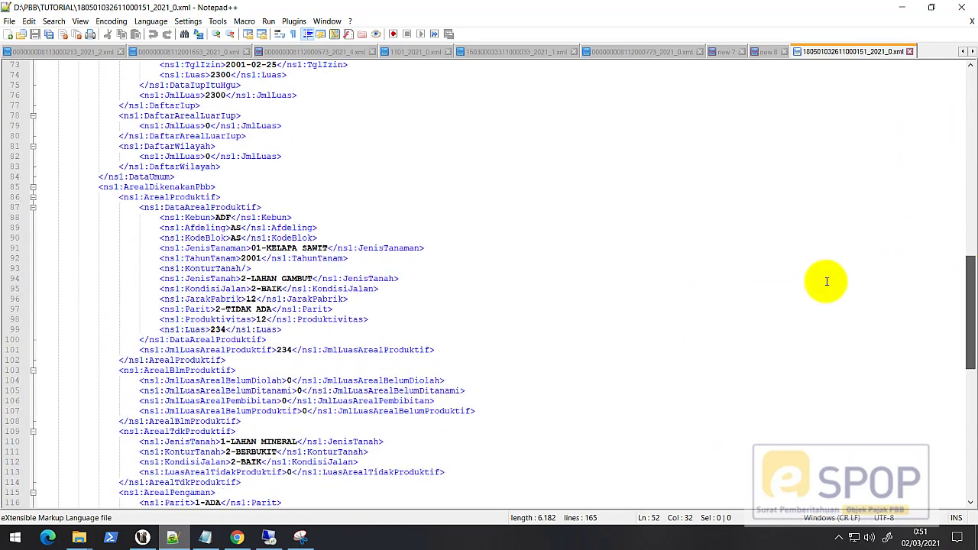
pyautogui.click(216, 217)
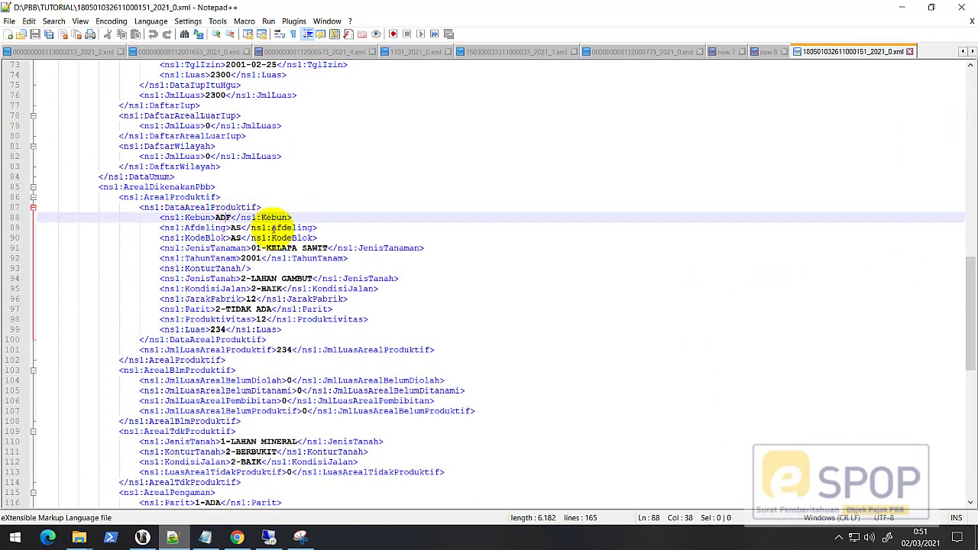
pyautogui.click(317, 248)
pyautogui.moveTo(320, 249); pyautogui.dragTo(327, 247)
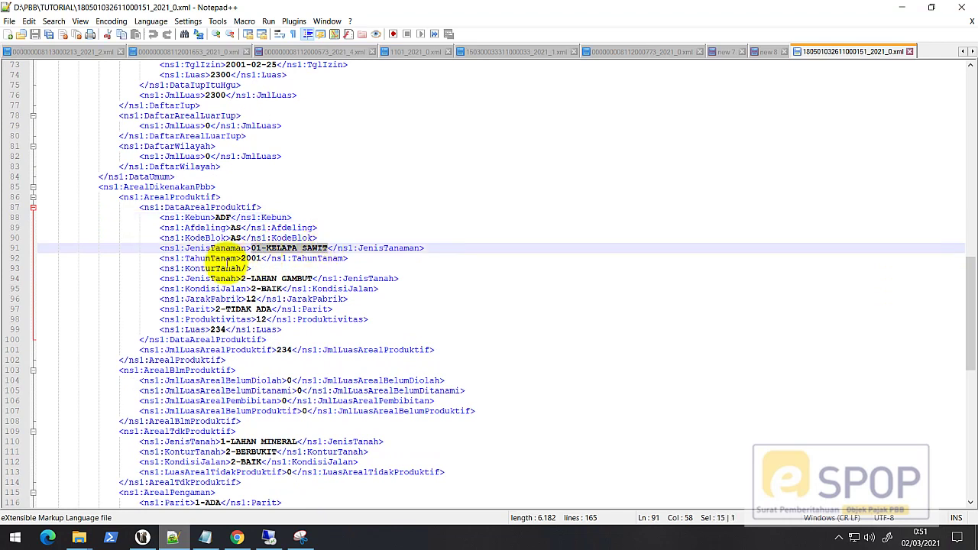
pyautogui.moveTo(158, 271); pyautogui.dragTo(233, 273)
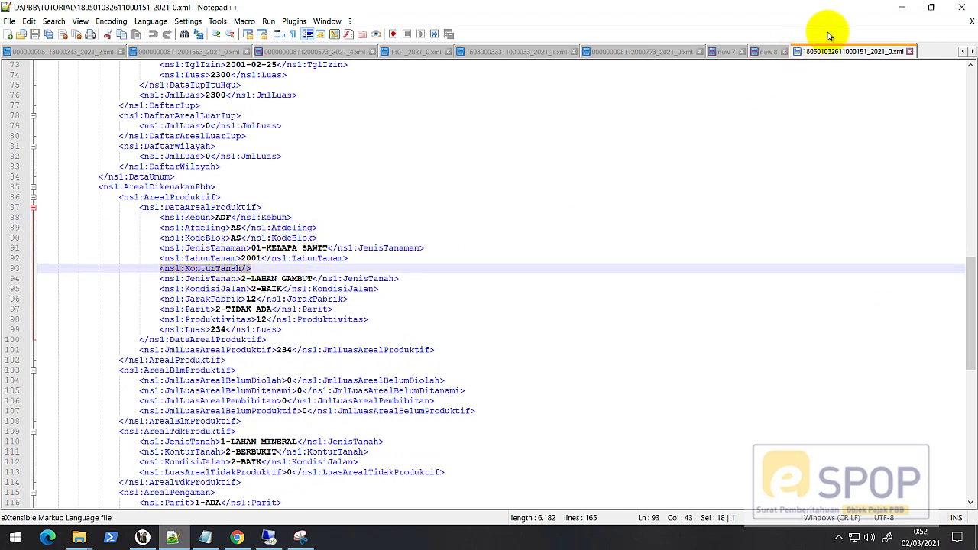
# Return to the E-SPOP report page and submit the report without a Peta Tahun Tanam attachment
pyautogui.click(909, 7)
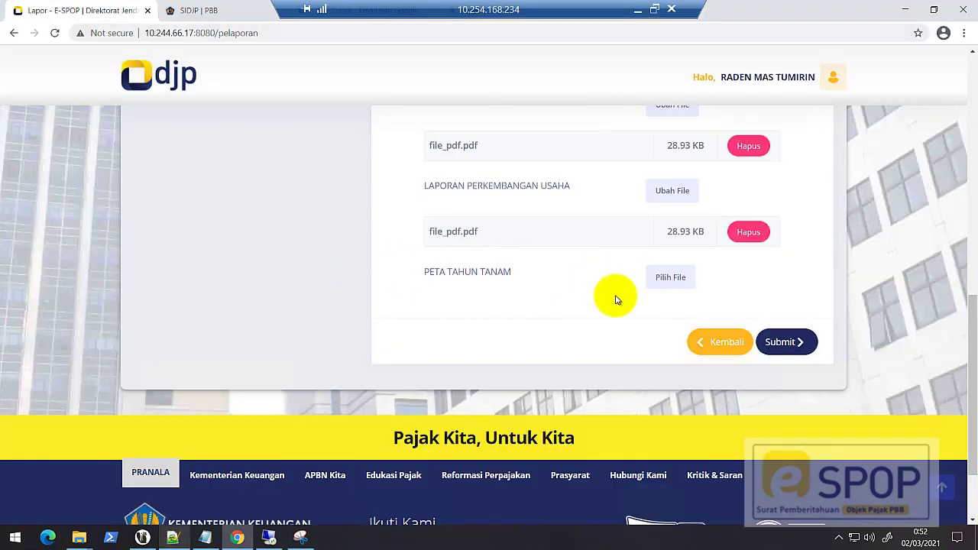
pyautogui.click(794, 342)
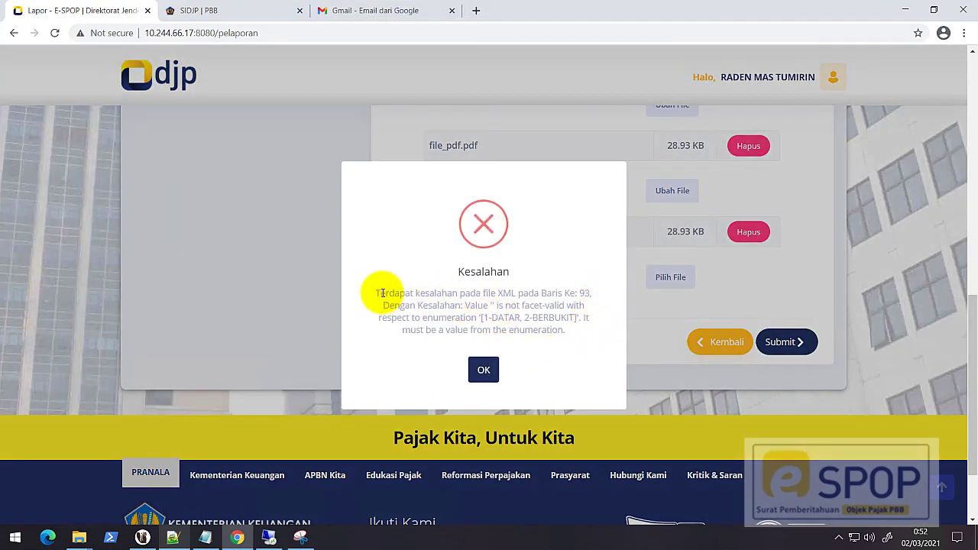
# Read the Kesalahan message for the faulty XML line number, the rejected value and the permitted values
pyautogui.moveTo(377, 293); pyautogui.dragTo(585, 292)
pyautogui.click(570, 303)
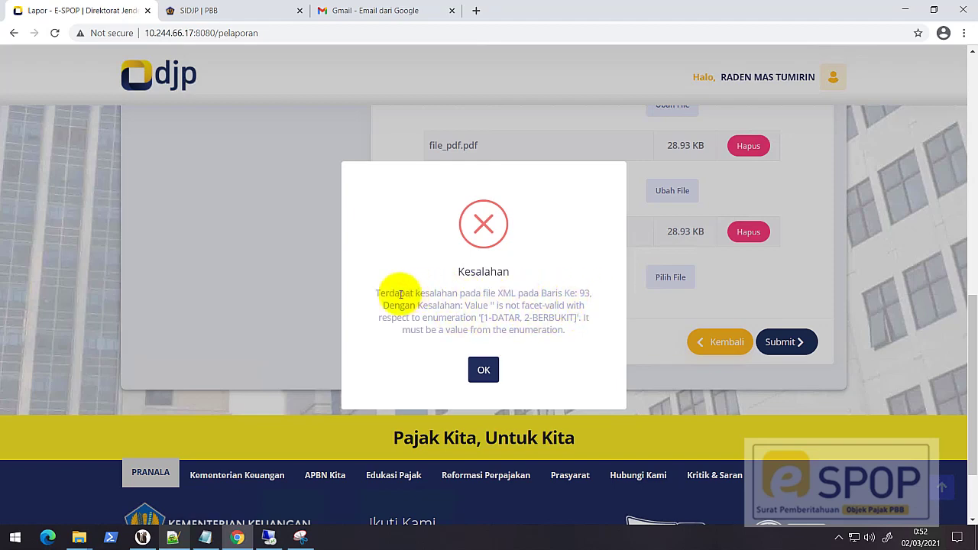
pyautogui.moveTo(377, 293); pyautogui.dragTo(582, 294)
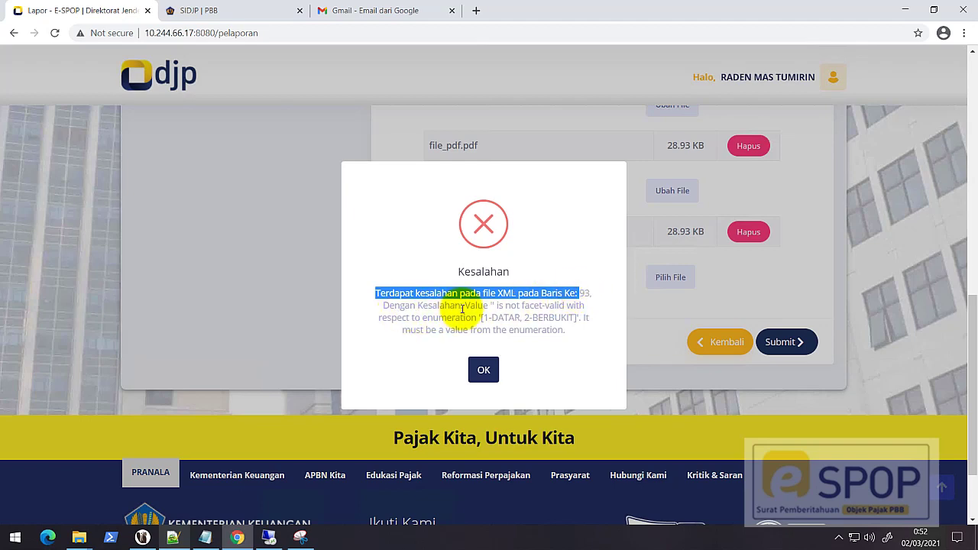
pyautogui.moveTo(467, 305); pyautogui.dragTo(490, 304)
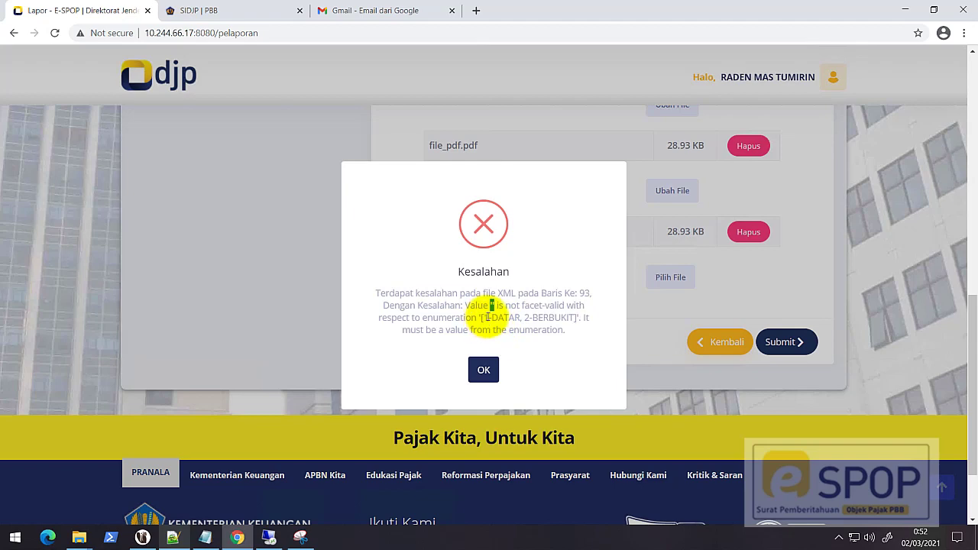
pyautogui.moveTo(486, 317); pyautogui.dragTo(510, 317)
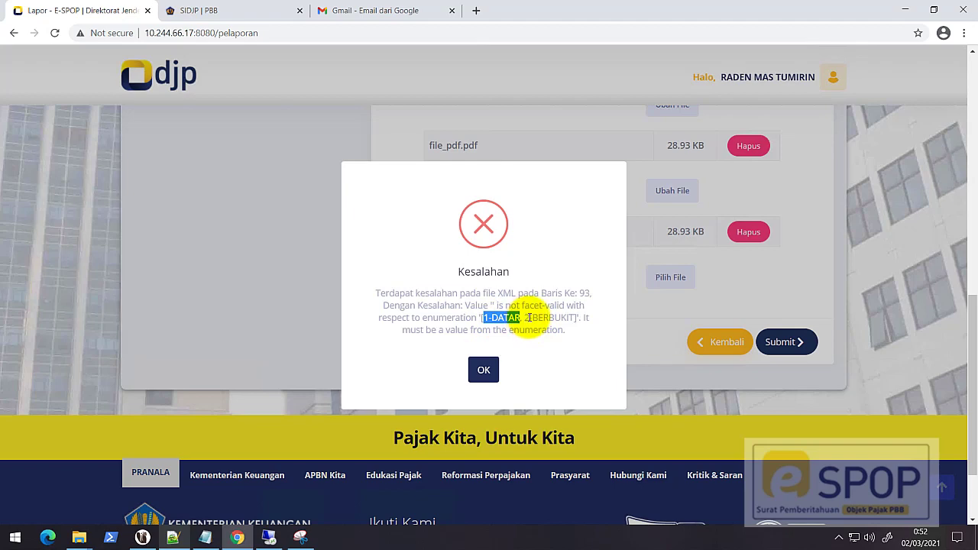
pyautogui.moveTo(524, 317); pyautogui.dragTo(569, 317)
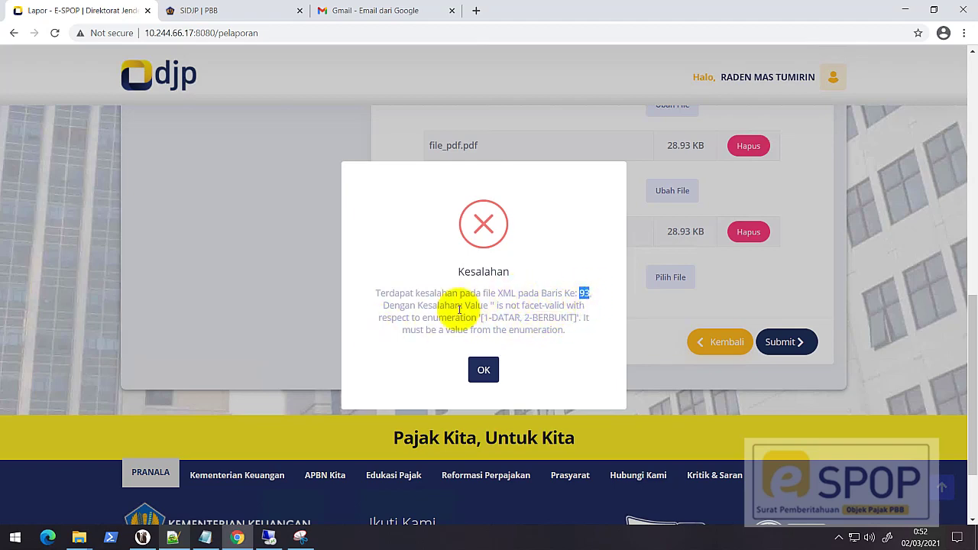
# Switch to Notepad++, locate line 93 of the XML and examine which tag and parent ArealProduktif section it belongs to
pyautogui.click(173, 539)
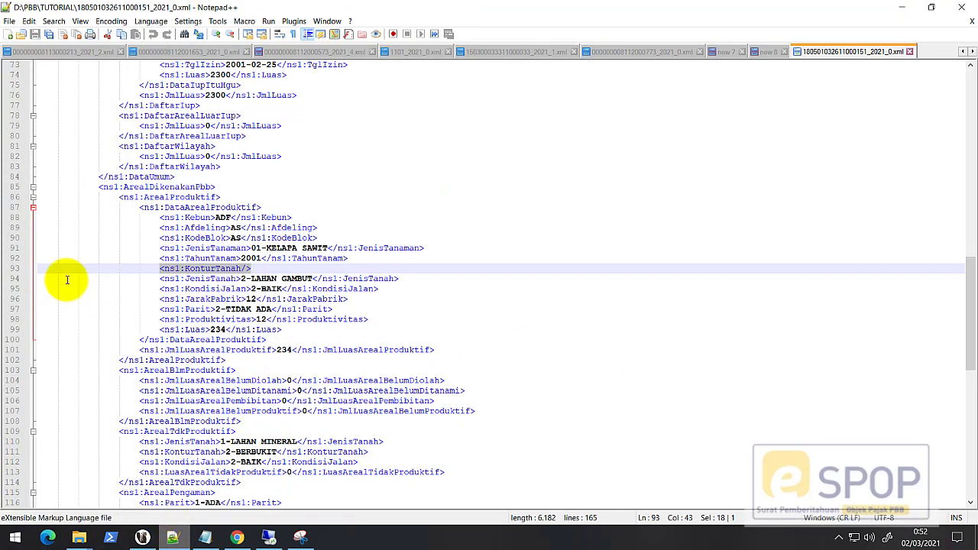
pyautogui.click(286, 177)
pyautogui.click(211, 258)
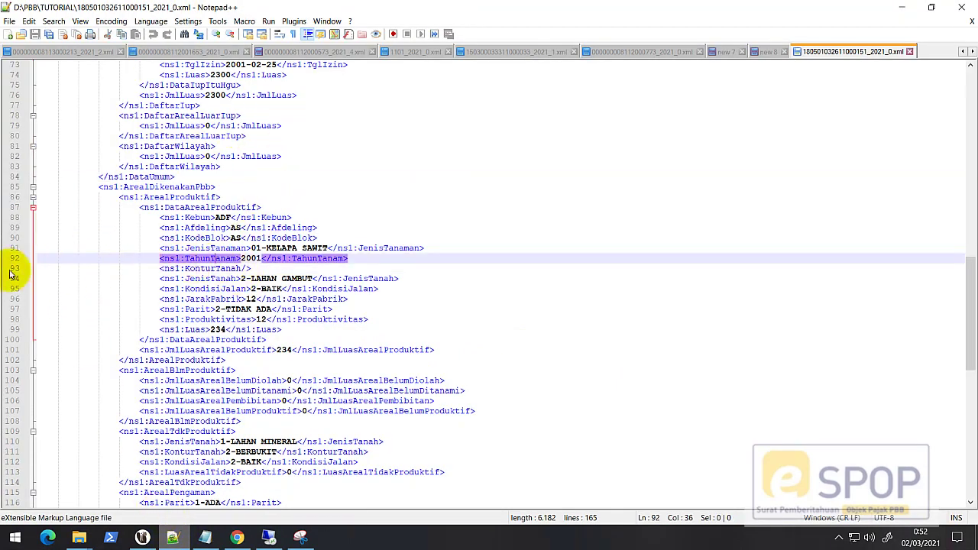
pyautogui.click(15, 270)
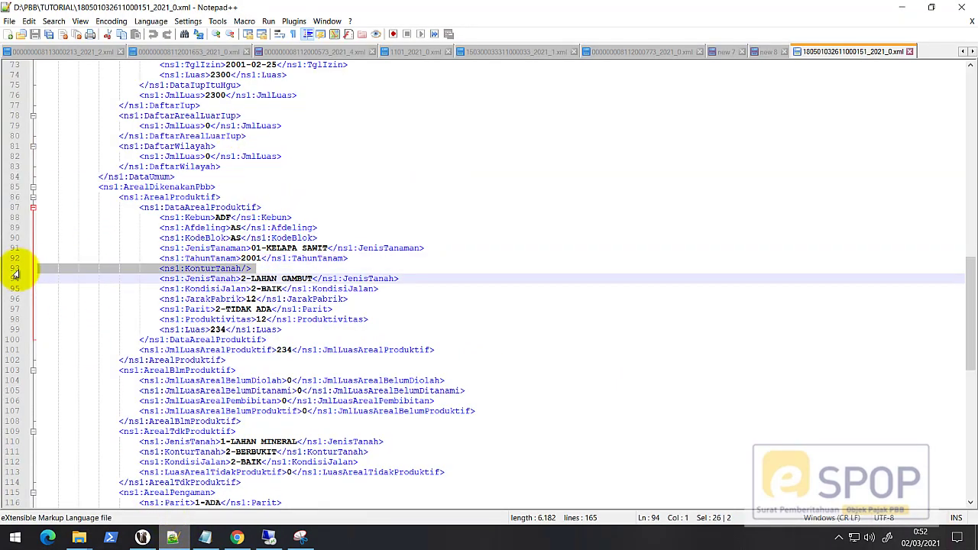
pyautogui.click(191, 269)
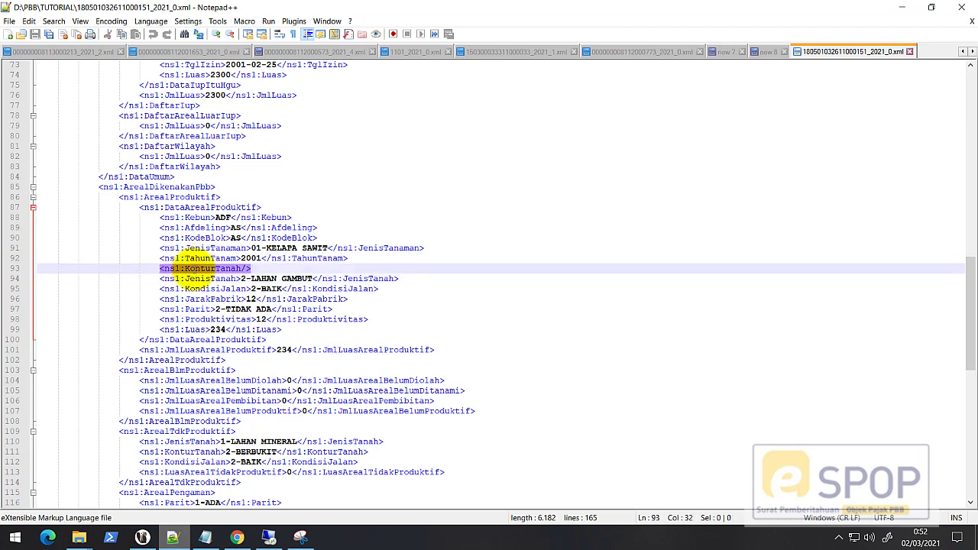
pyautogui.click(199, 269)
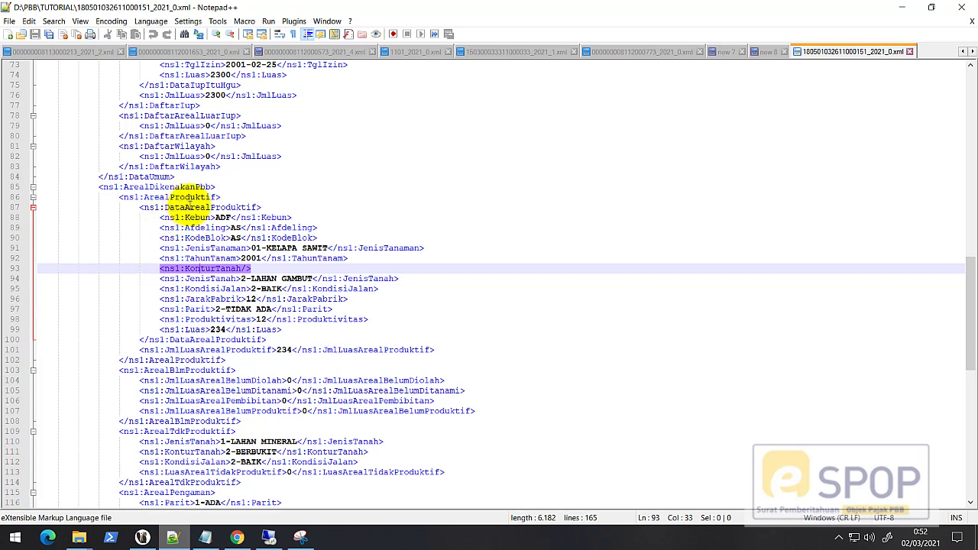
pyautogui.click(188, 207)
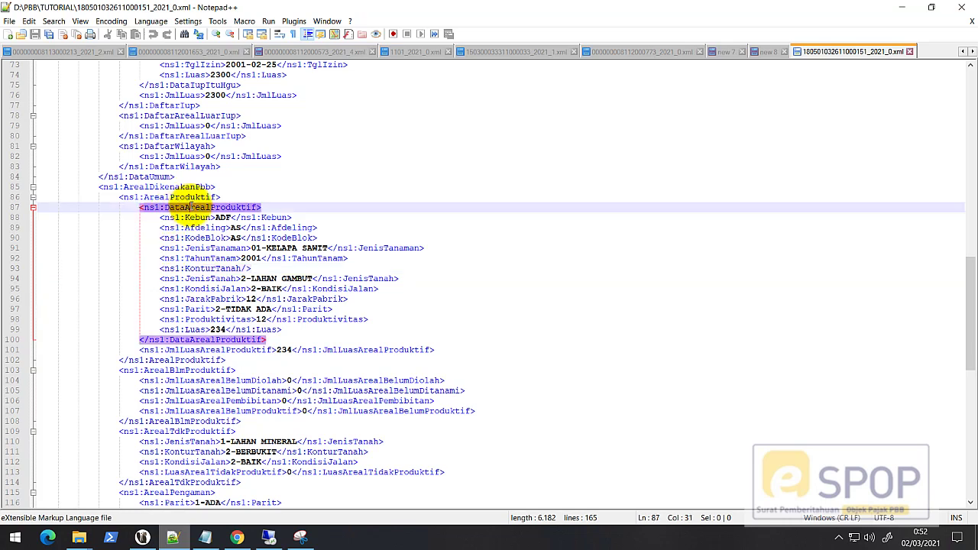
pyautogui.click(177, 198)
pyautogui.click(194, 207)
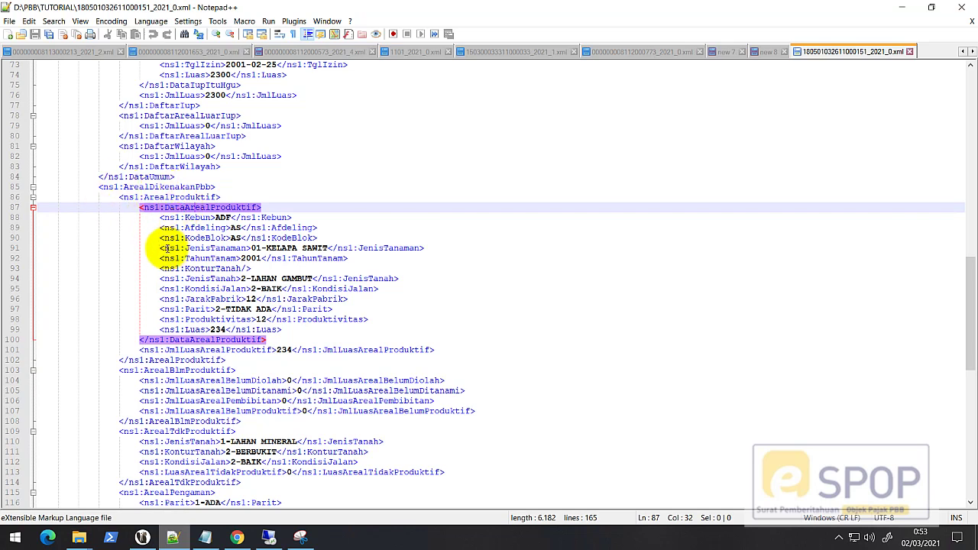
pyautogui.click(200, 268)
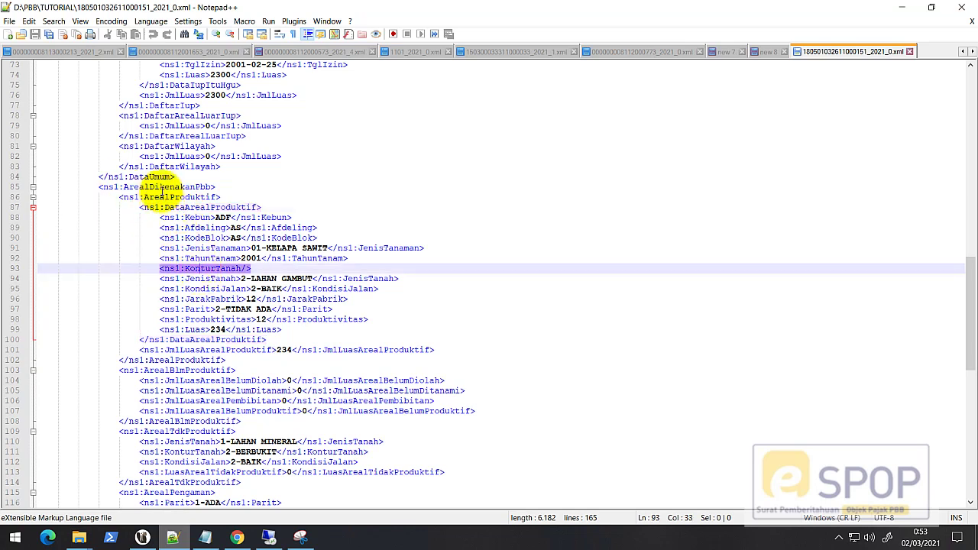
pyautogui.moveTo(154, 197); pyautogui.dragTo(194, 197)
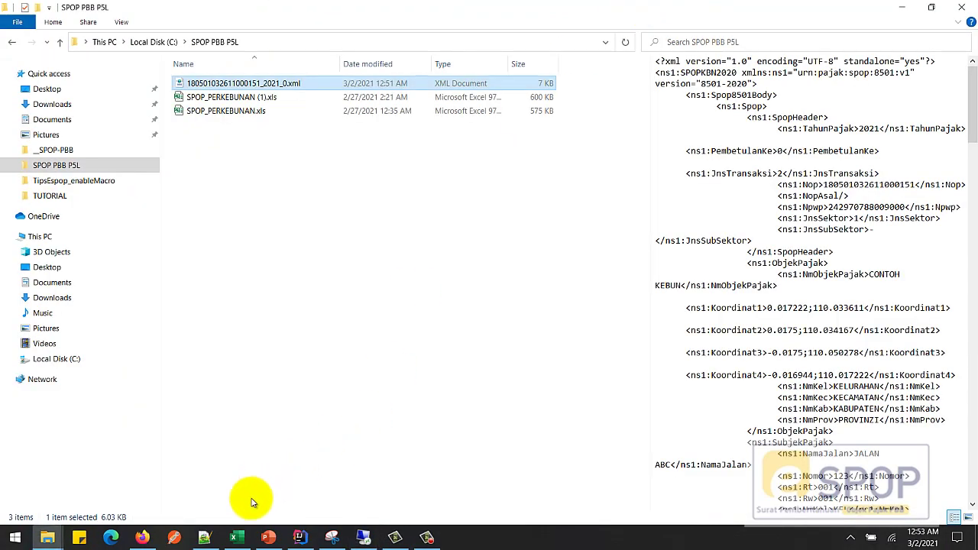
# Switch to the SPOP_PERKEBUNAN (1).xls workbook and examine the empty Kontur Tanah cell and its available choices on sheet L1-B1
pyautogui.click(236, 533)
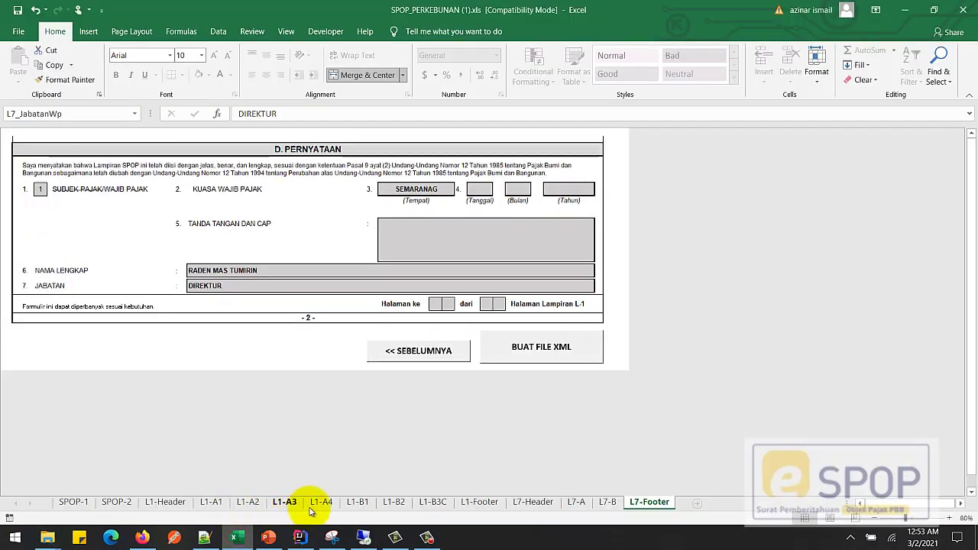
pyautogui.click(357, 502)
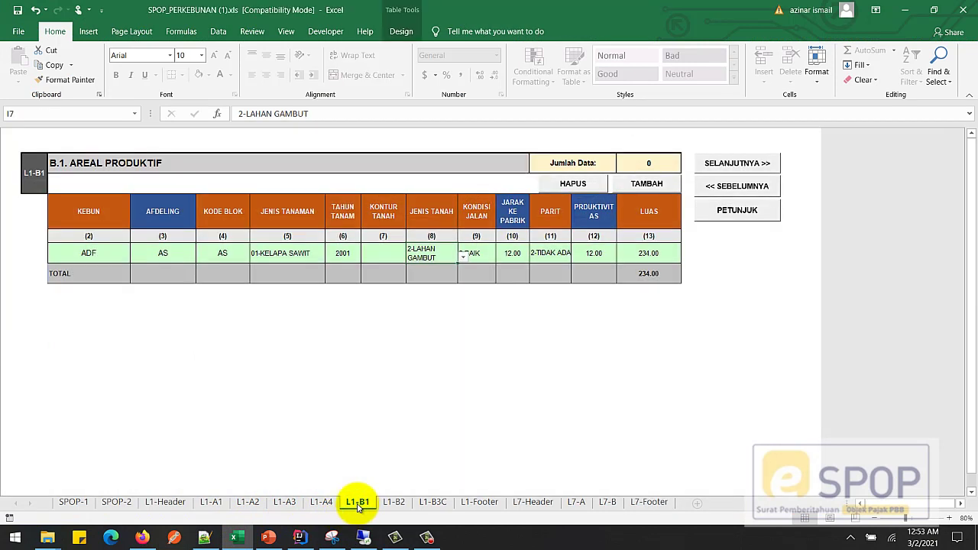
pyautogui.click(100, 252)
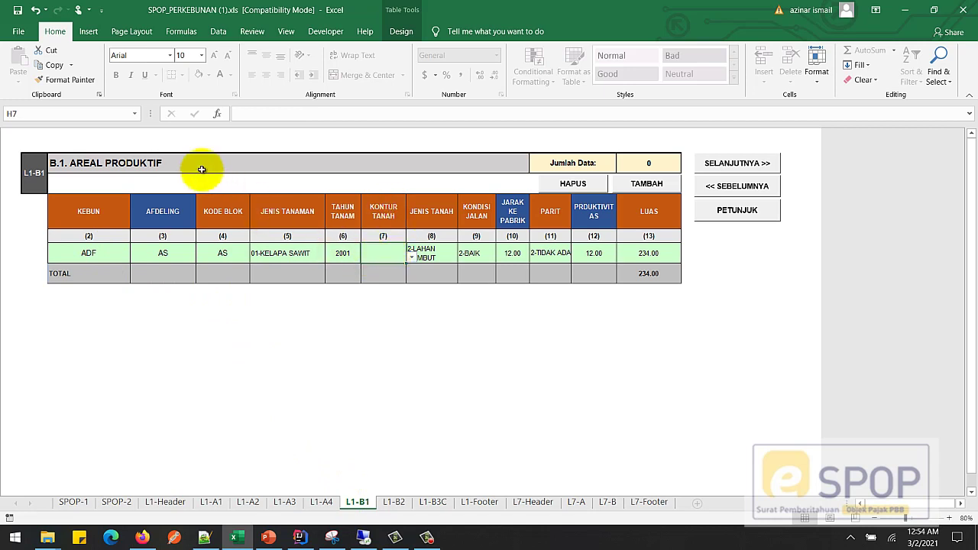
pyautogui.click(89, 254)
pyautogui.click(379, 256)
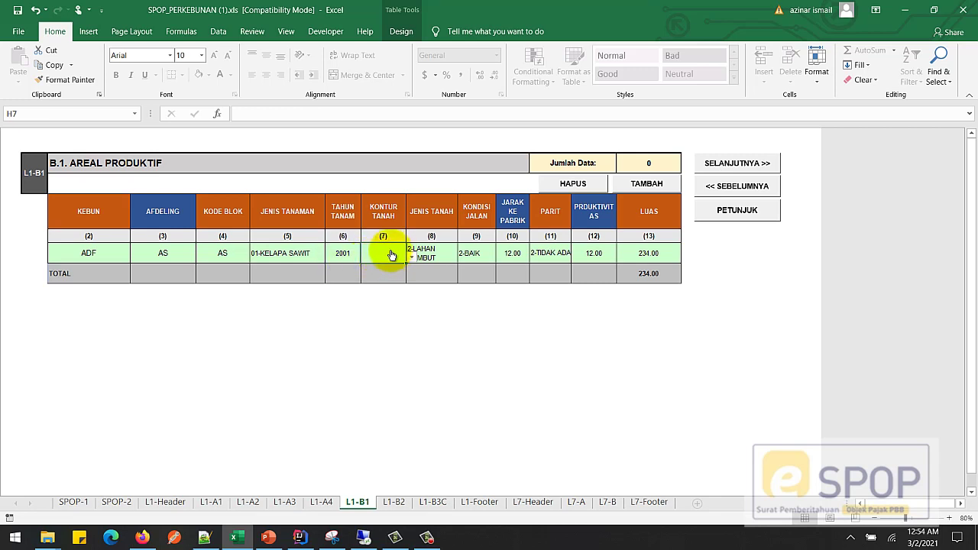
pyautogui.click(432, 254)
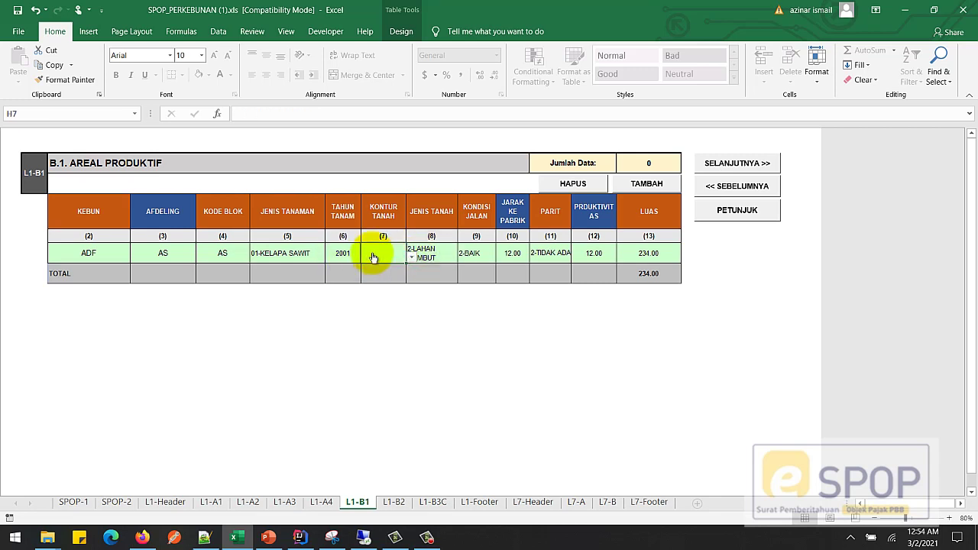
pyautogui.click(411, 259)
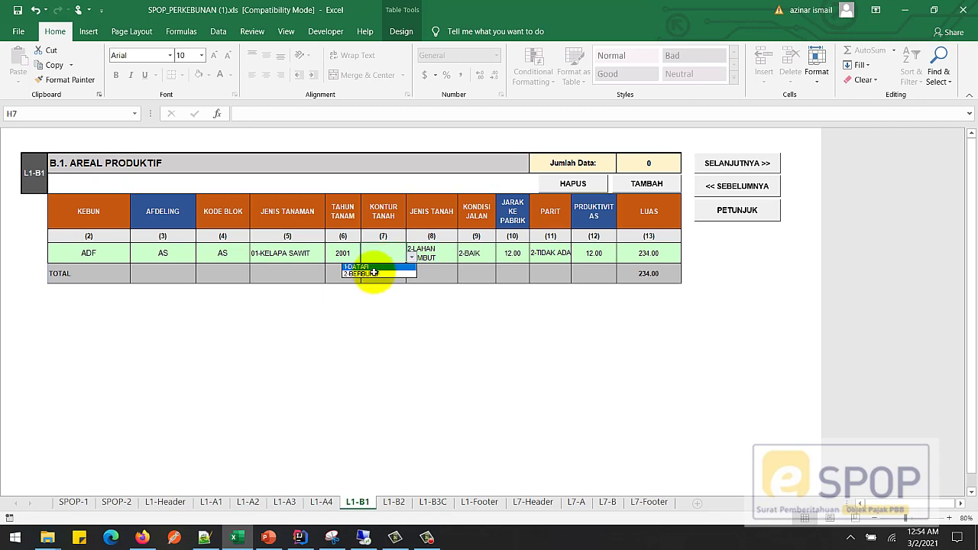
pyautogui.click(381, 257)
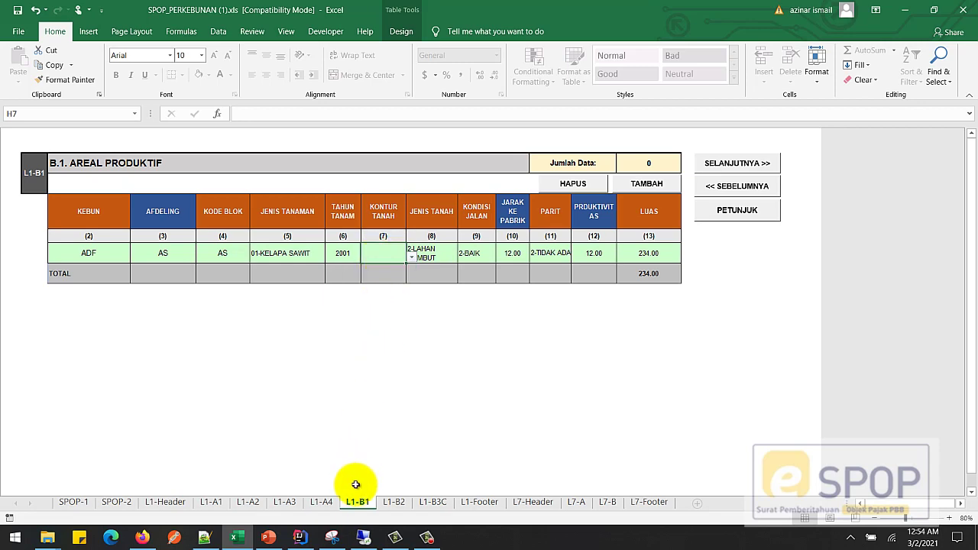
# Return to the E-SPOP Kesalahan message, compare its permitted values with the Kontur Tanah choices, and dismiss the message
pyautogui.moveTo(363, 542)
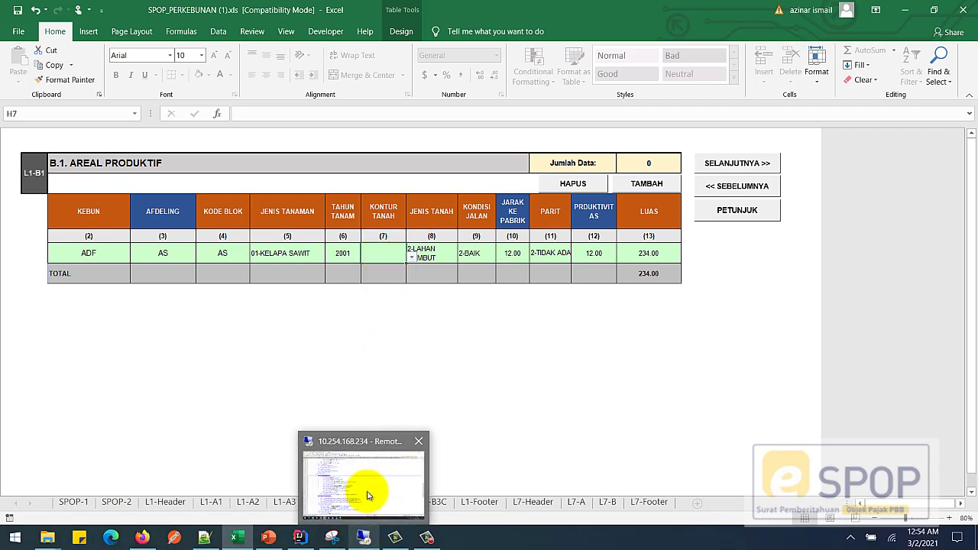
pyautogui.click(371, 493)
pyautogui.click(238, 539)
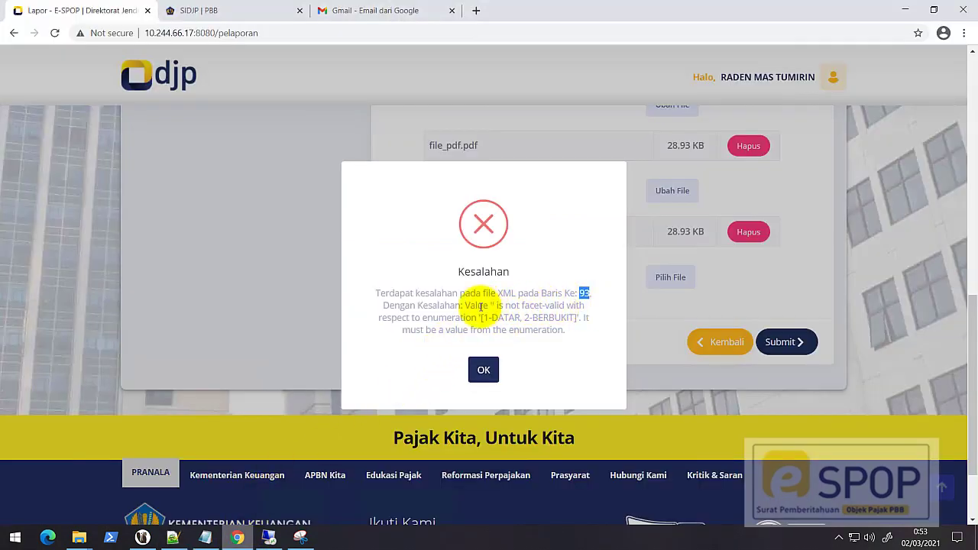
pyautogui.moveTo(486, 319); pyautogui.dragTo(568, 317)
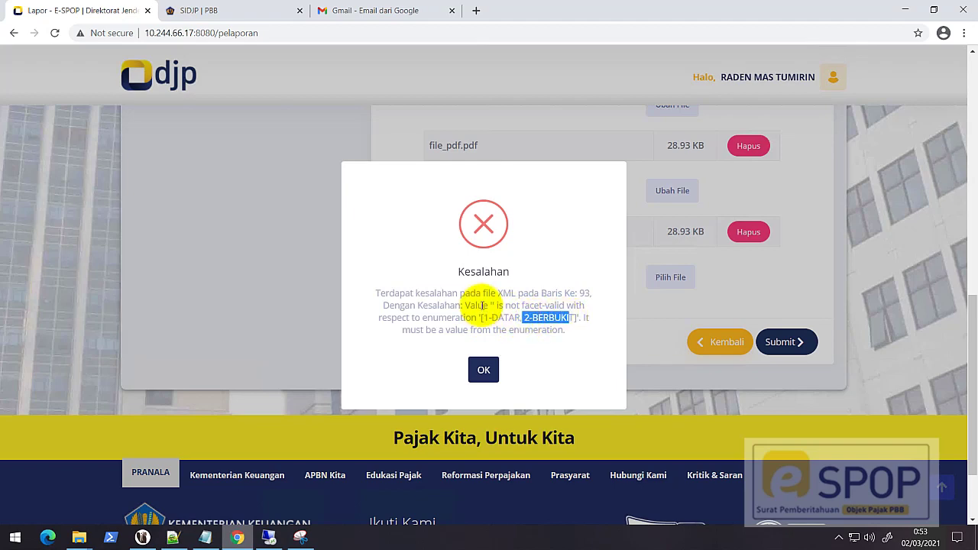
pyautogui.moveTo(485, 317); pyautogui.dragTo(567, 318)
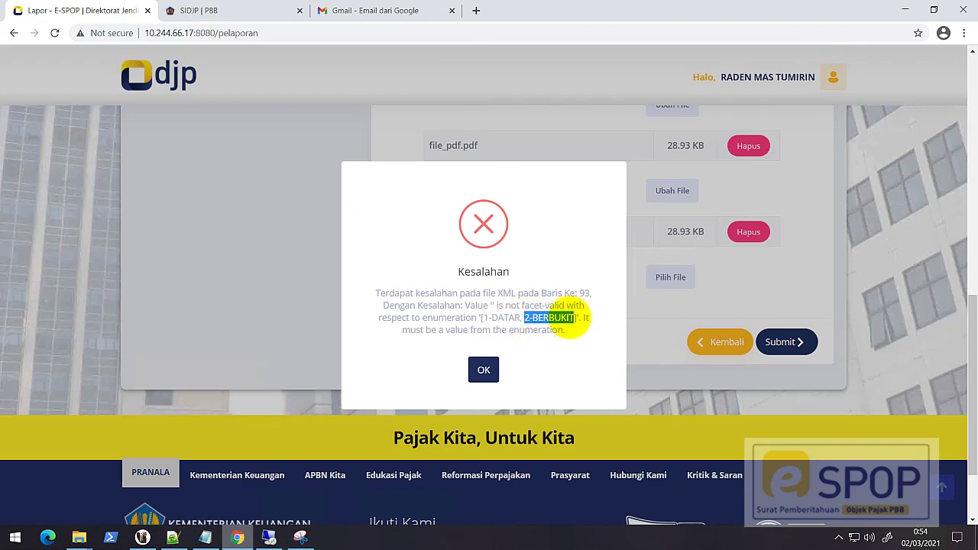
pyautogui.click(483, 367)
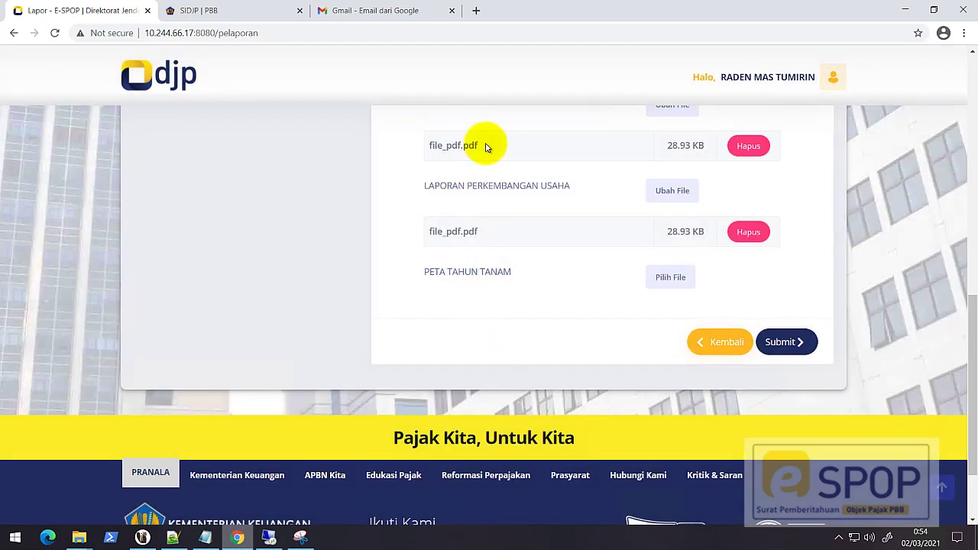
# Switch back to Excel and set Kontur Tanah to 2-BERBUKIT in the Areal Produktif row on sheet L1-B1
pyautogui.moveTo(572, 3)
pyautogui.click(635, 15)
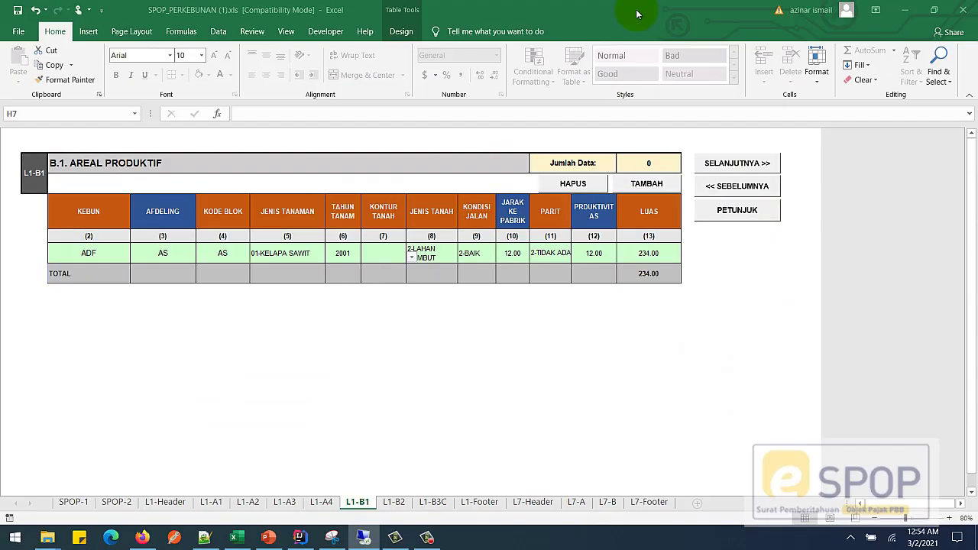
pyautogui.click(387, 258)
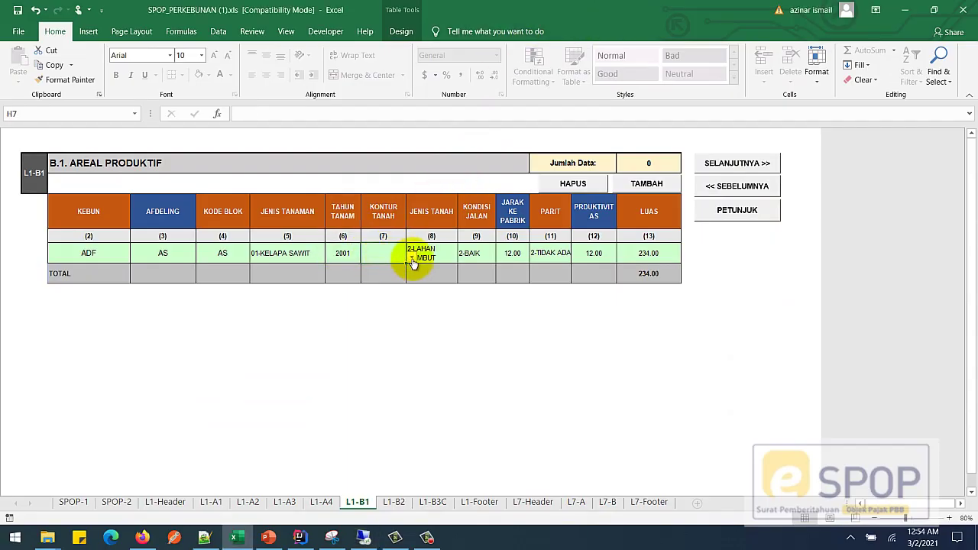
pyautogui.click(411, 258)
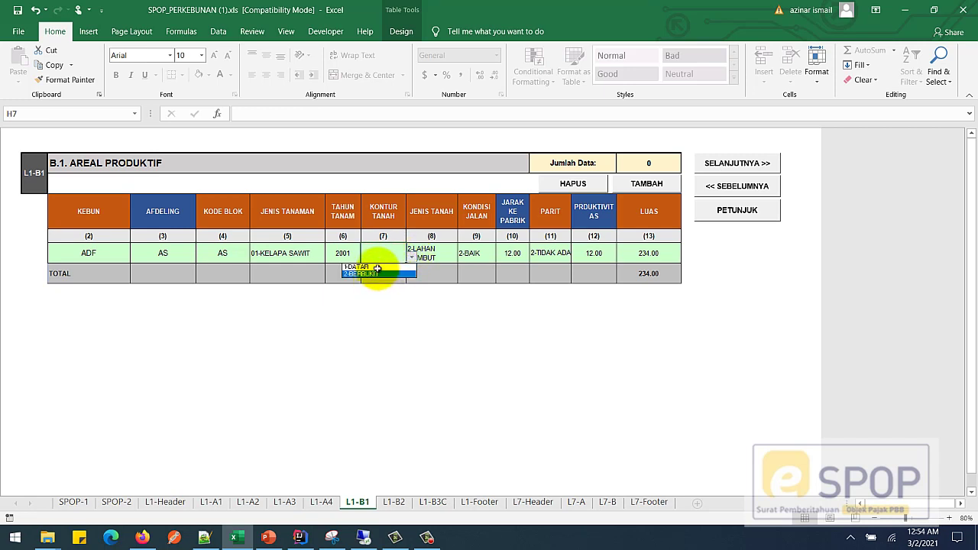
pyautogui.click(381, 273)
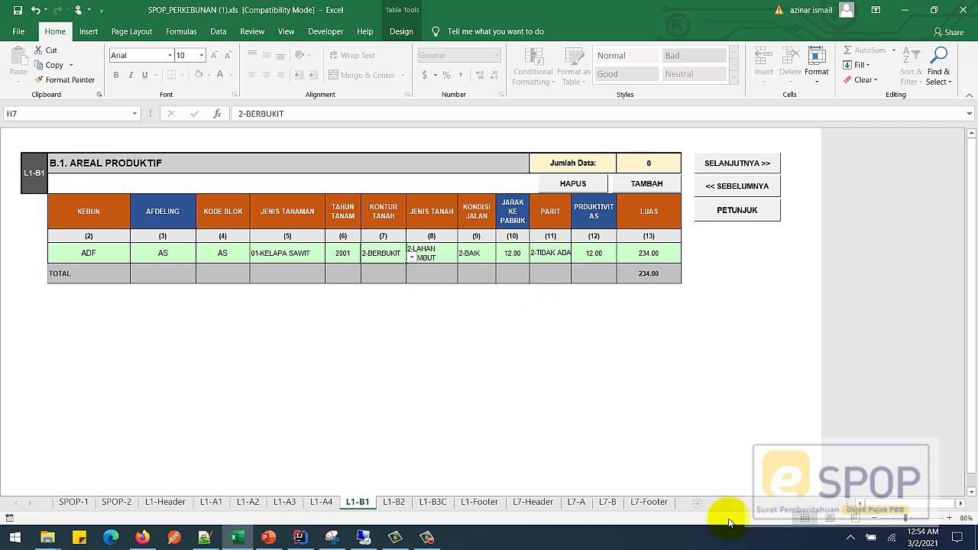
# Generate the XML file again from the L7-Footer sheet and acknowledge its creation
pyautogui.click(651, 507)
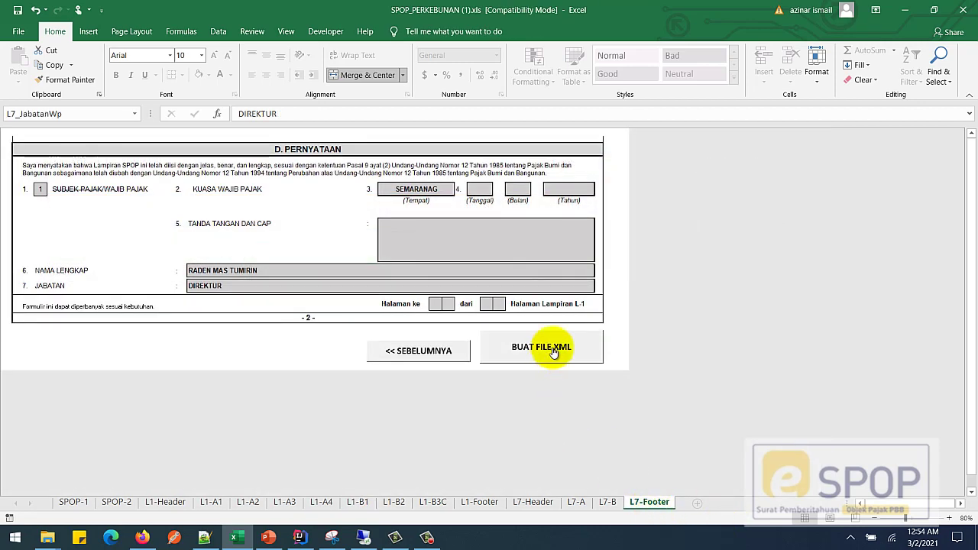
pyautogui.click(552, 348)
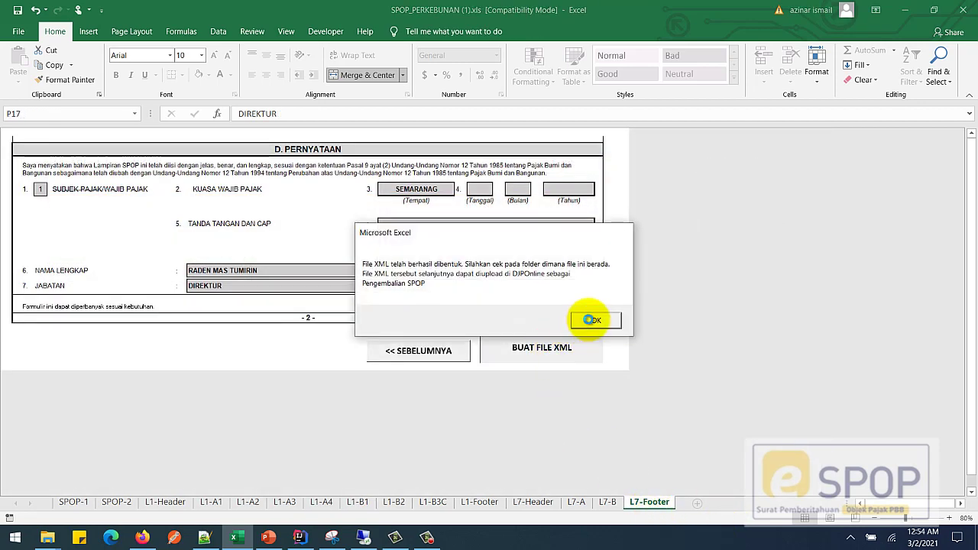
pyautogui.click(592, 319)
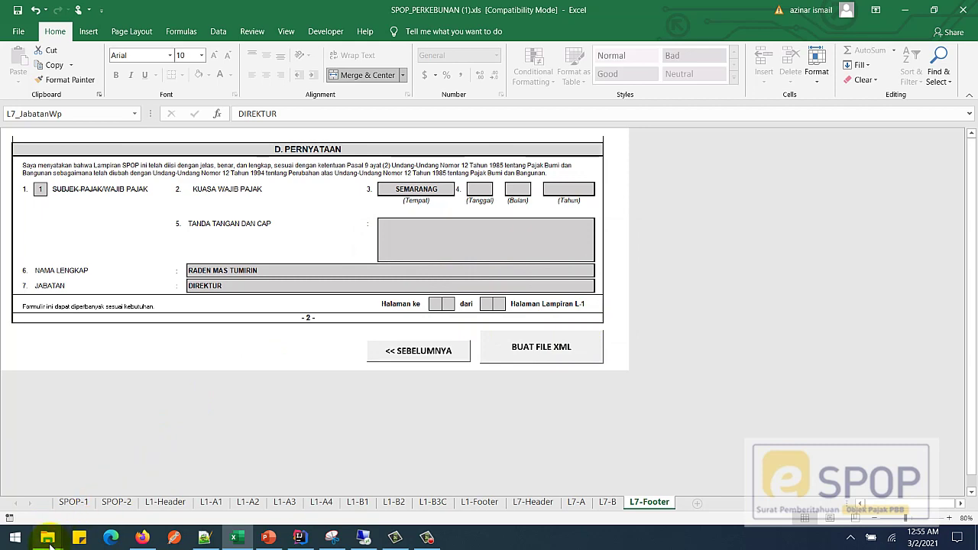
# Copy the regenerated XML from the SPOP PBB P5L folder into the remote computer's TUTORIAL folder, replacing the older file
pyautogui.moveTo(50, 538)
pyautogui.click(81, 508)
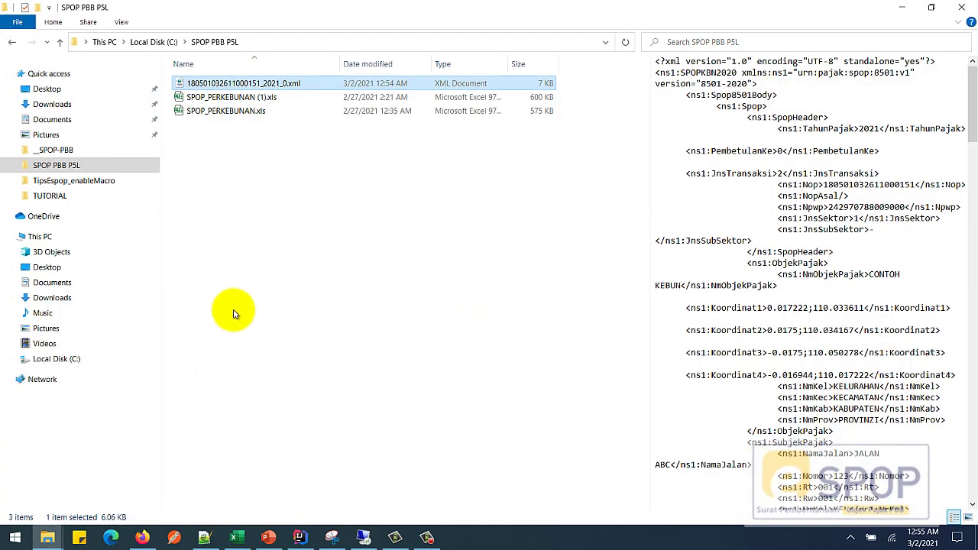
pyautogui.click(242, 81)
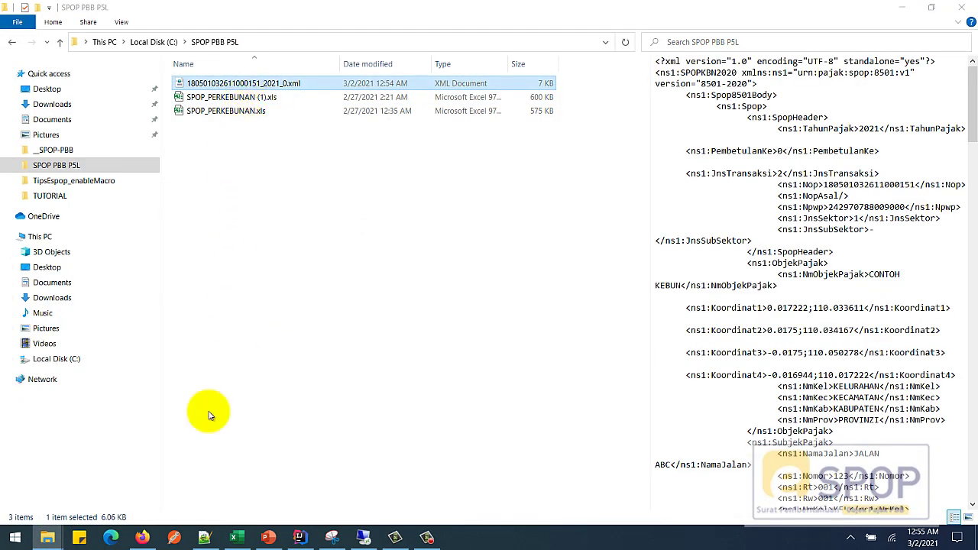
pyautogui.click(363, 537)
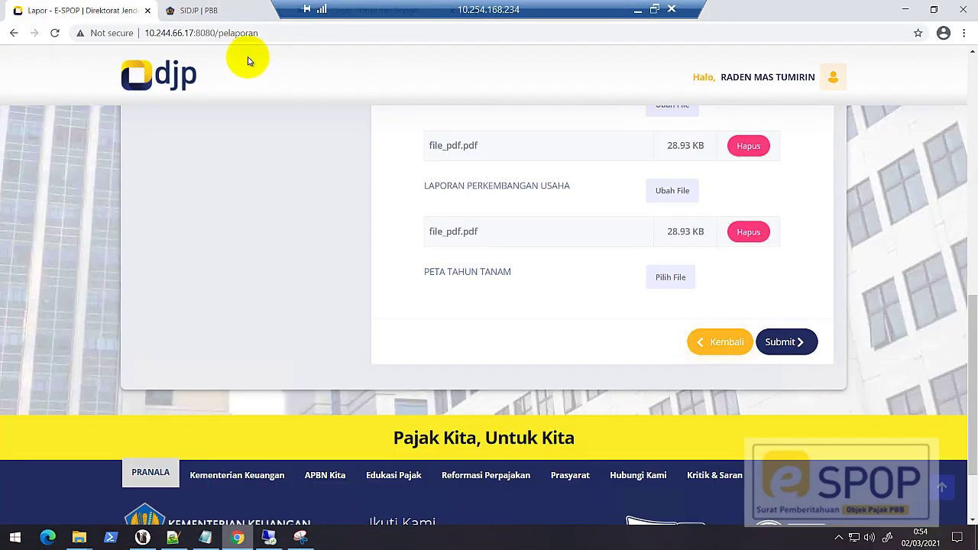
pyautogui.click(82, 537)
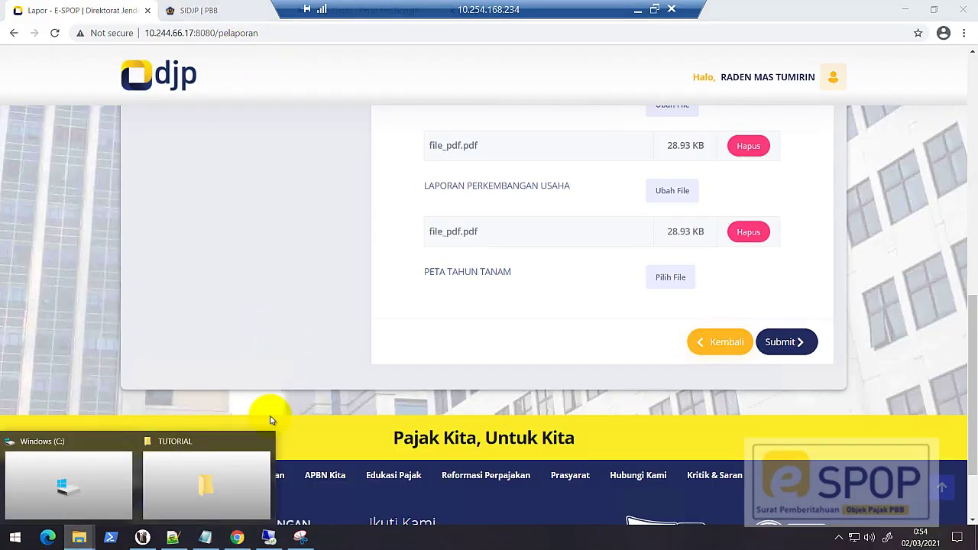
pyautogui.click(221, 467)
pyautogui.click(259, 282)
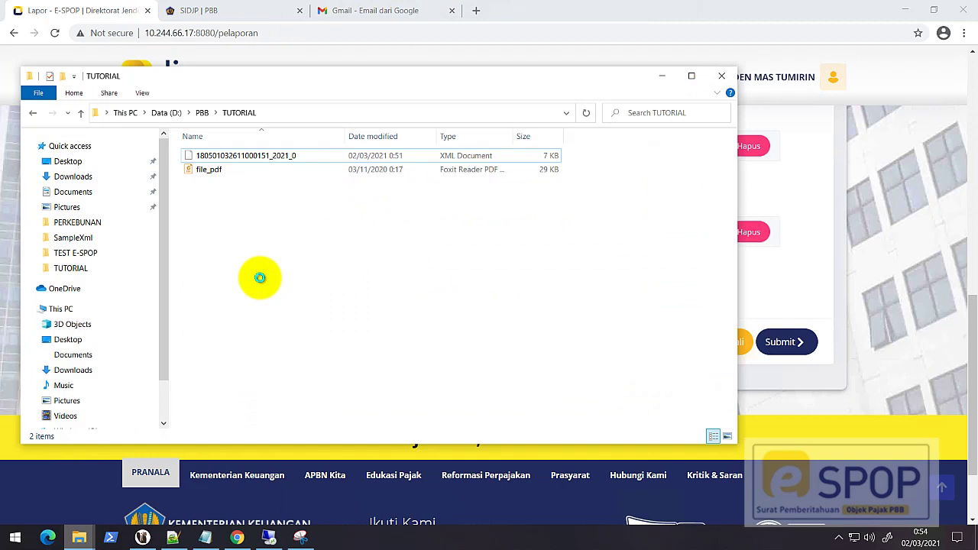
pyautogui.hotkey('ctrl', 'v')
pyautogui.click(442, 237)
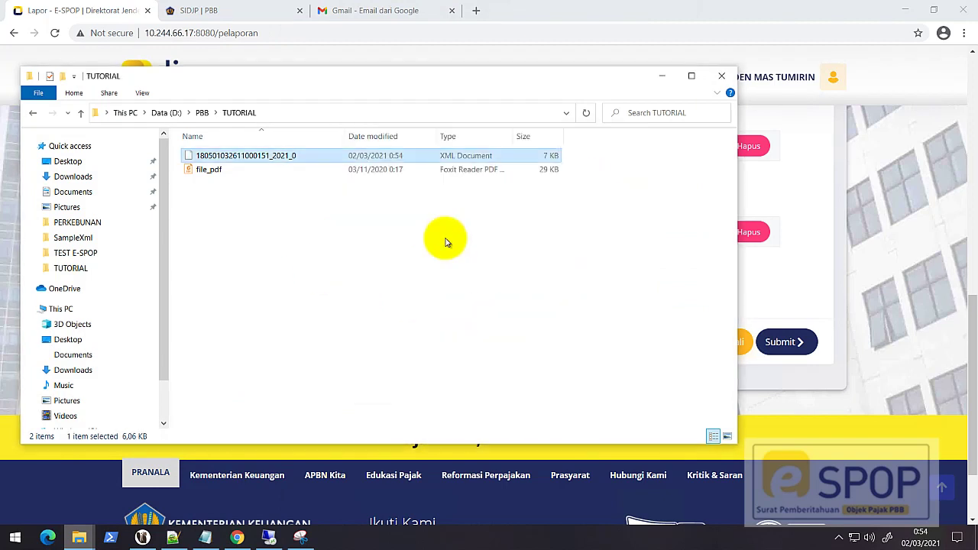
pyautogui.click(241, 233)
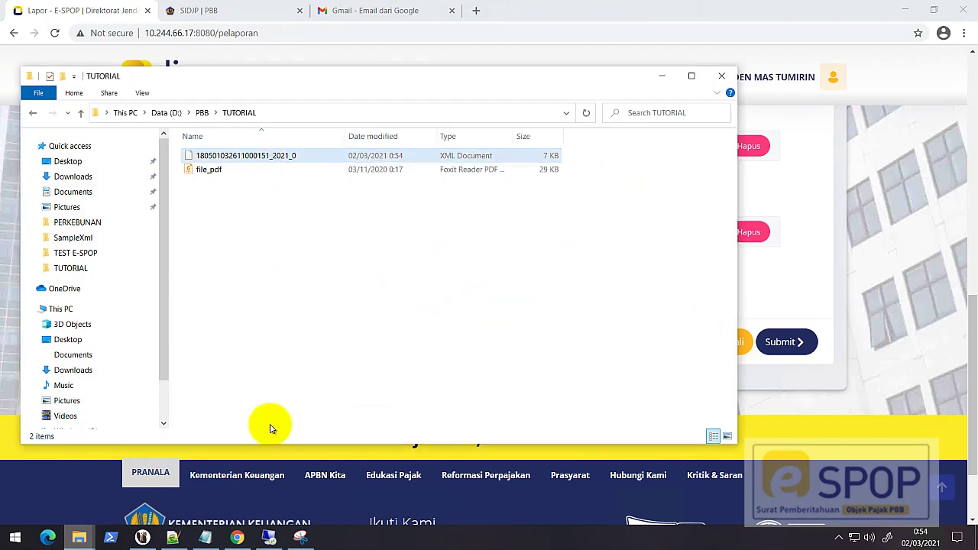
# Return to the E-SPOP report form, remove the old XML attachment and attach the regenerated XML from the TUTORIAL folder
pyautogui.click(237, 537)
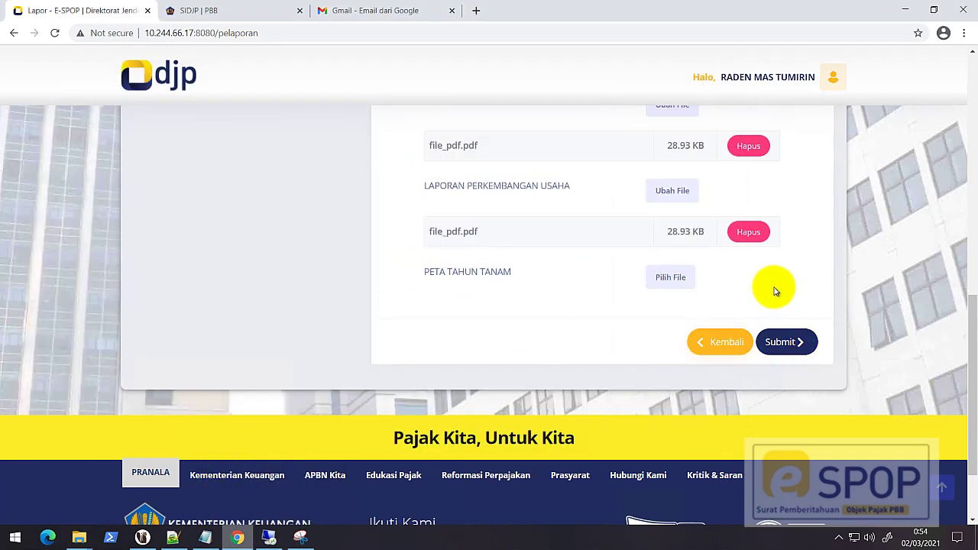
pyautogui.scroll(3, 774, 291)
pyautogui.scroll(2, 758, 187)
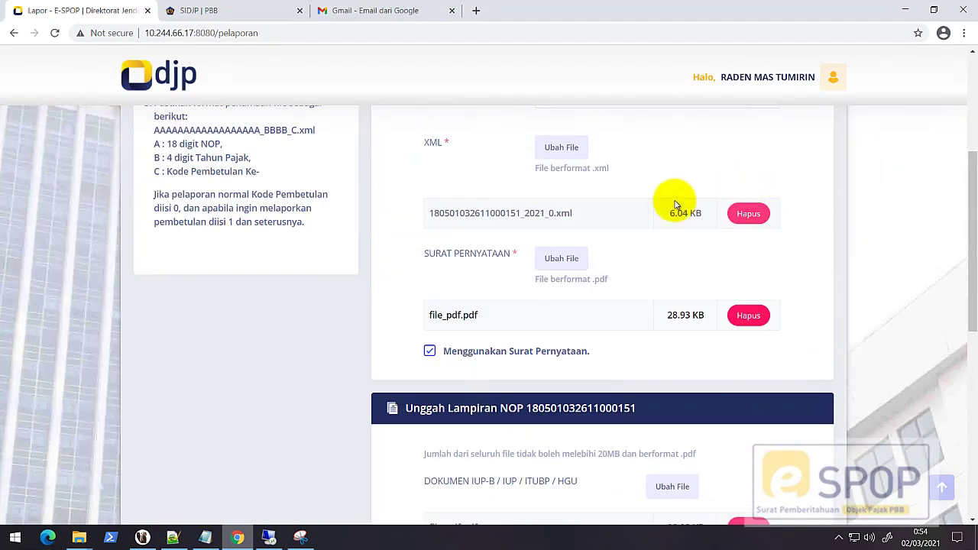
pyautogui.click(744, 222)
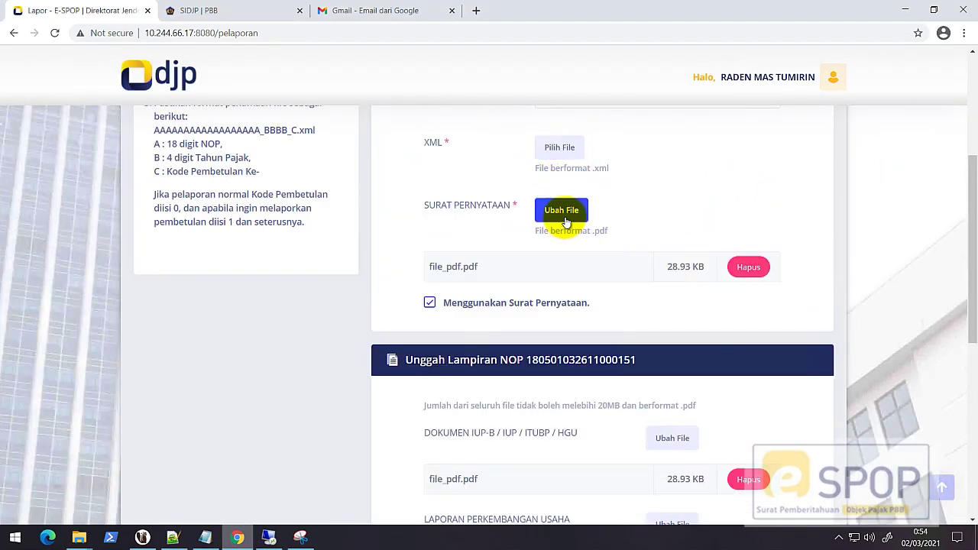
pyautogui.click(560, 147)
pyautogui.click(205, 93)
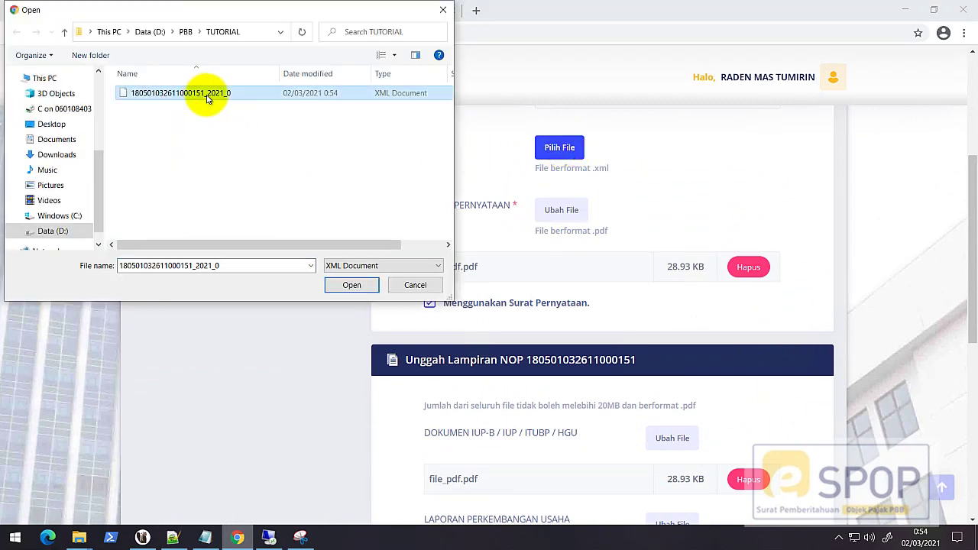
pyautogui.click(353, 285)
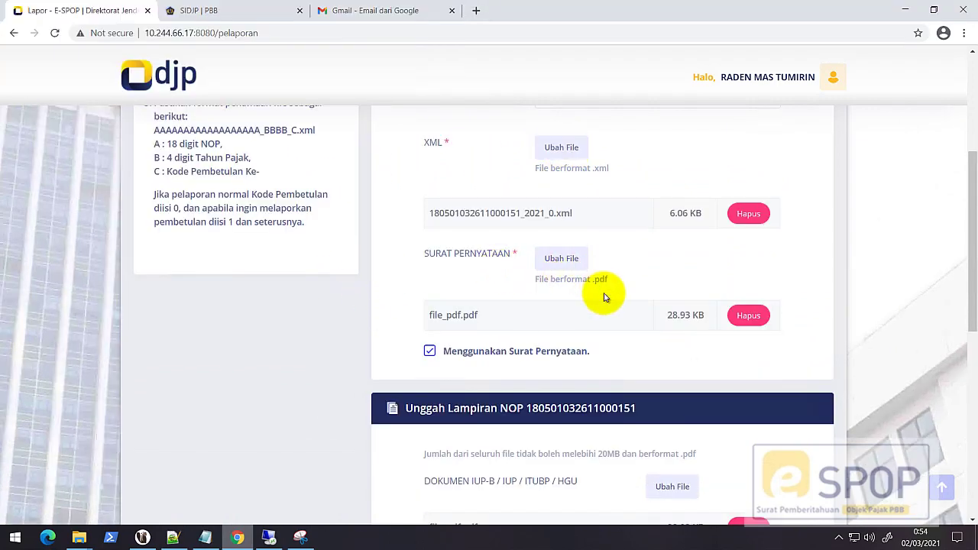
# Submit the report up to the Draft Pelaporan form, and cancel the draft, confirming its deletion
pyautogui.scroll(-3, 607, 298)
pyautogui.click(762, 473)
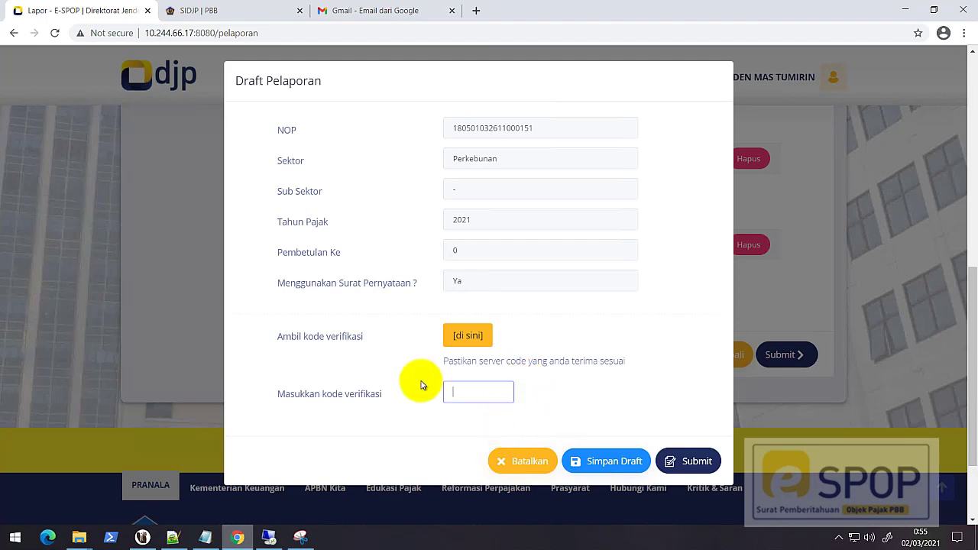
pyautogui.click(513, 463)
pyautogui.click(504, 352)
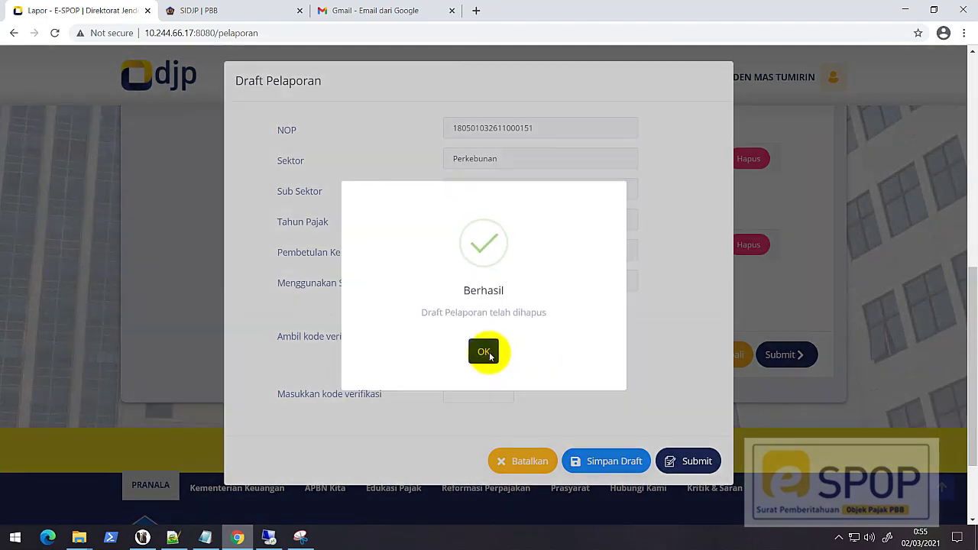
pyautogui.click(485, 351)
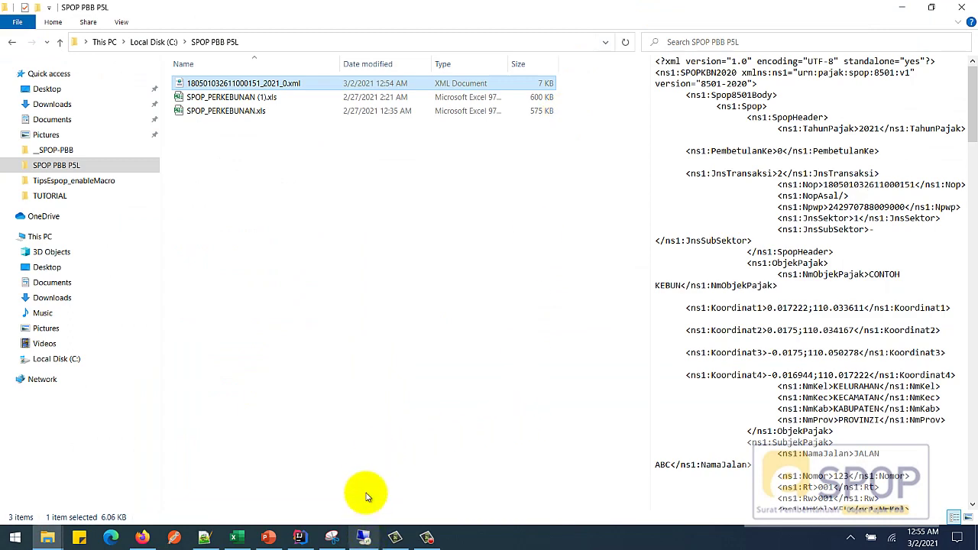
# Switch back to the Excel form, and enter AC as Fasilitas in the data row of the L7-A sheet, leaving the row's other cells empty
pyautogui.click(237, 539)
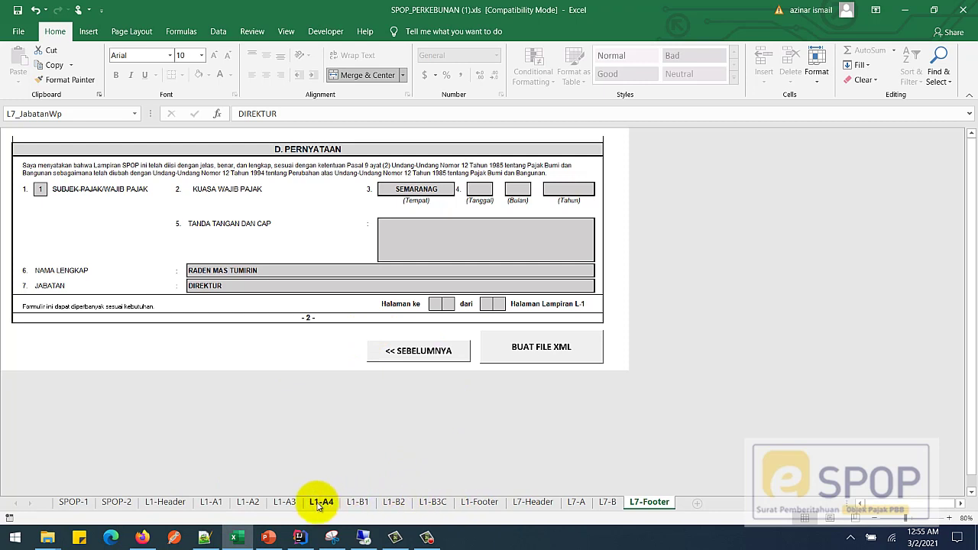
pyautogui.click(357, 502)
pyautogui.click(424, 259)
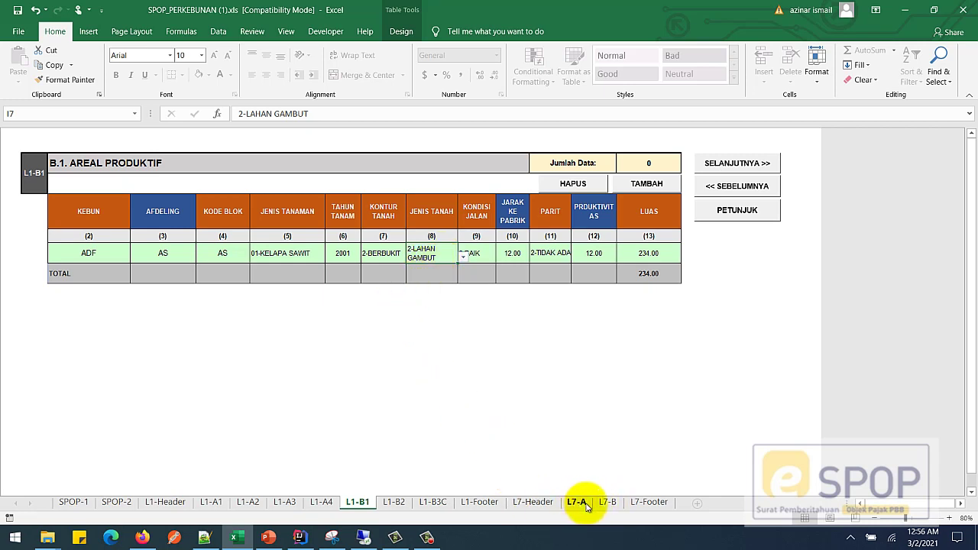
pyautogui.click(609, 504)
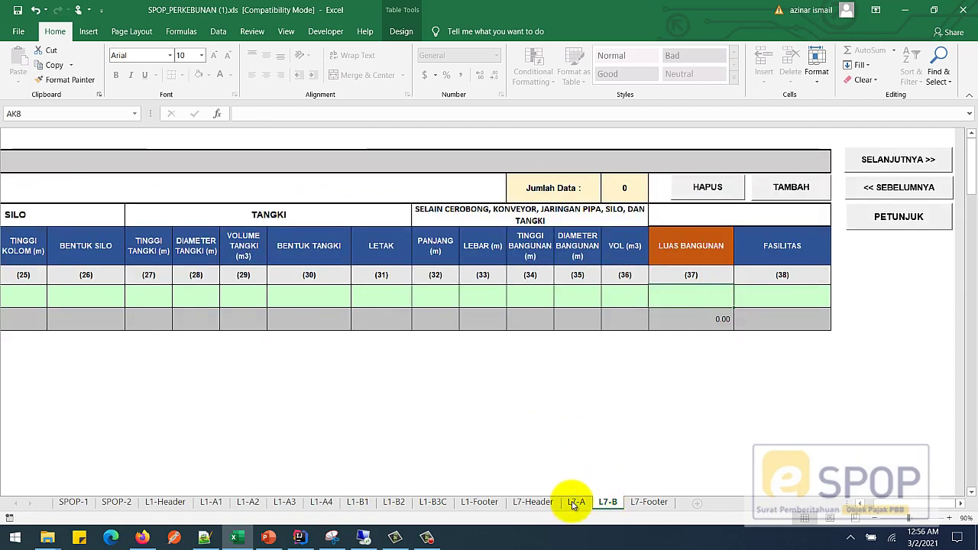
pyautogui.click(578, 504)
pyautogui.moveTo(916, 505); pyautogui.dragTo(948, 507)
pyautogui.moveTo(905, 514); pyautogui.dragTo(939, 511)
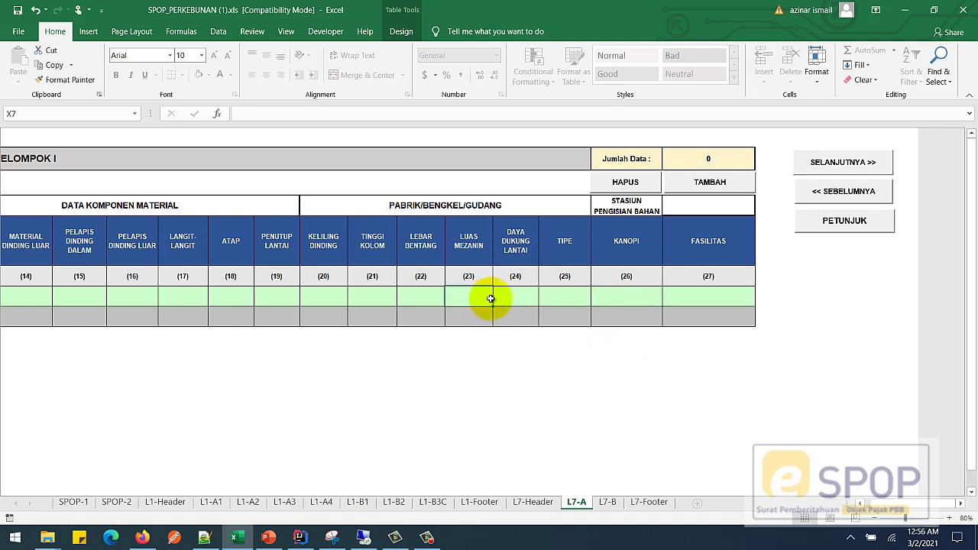
pyautogui.click(692, 297)
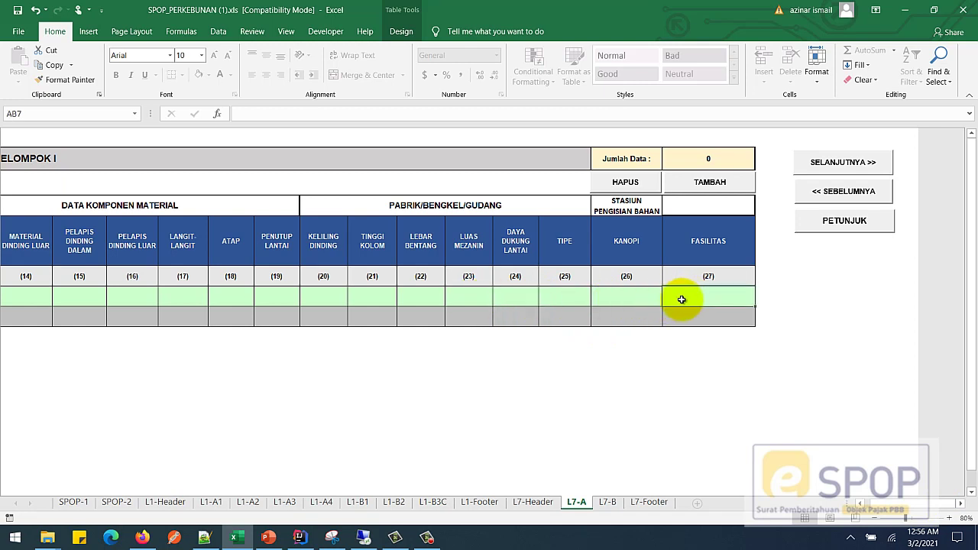
pyautogui.write('ac')
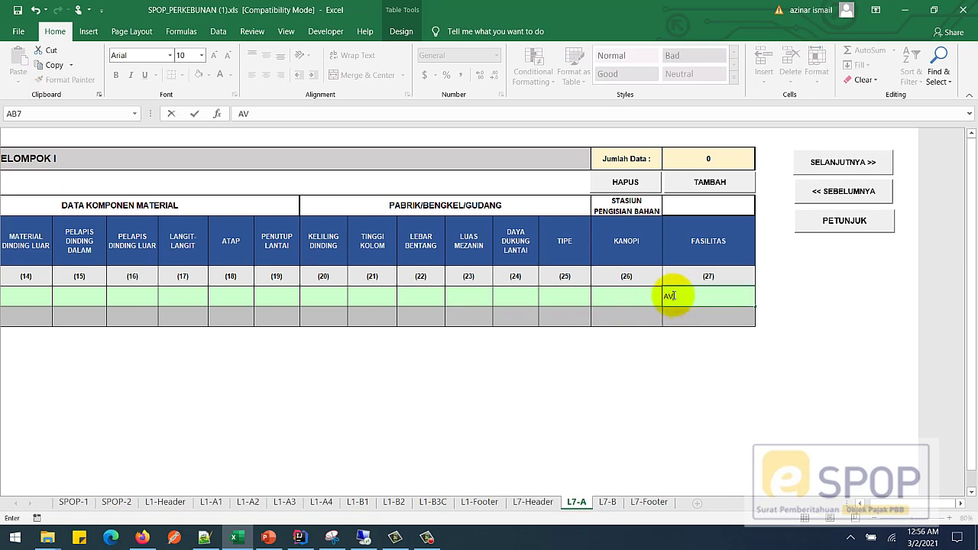
pyautogui.click(562, 300)
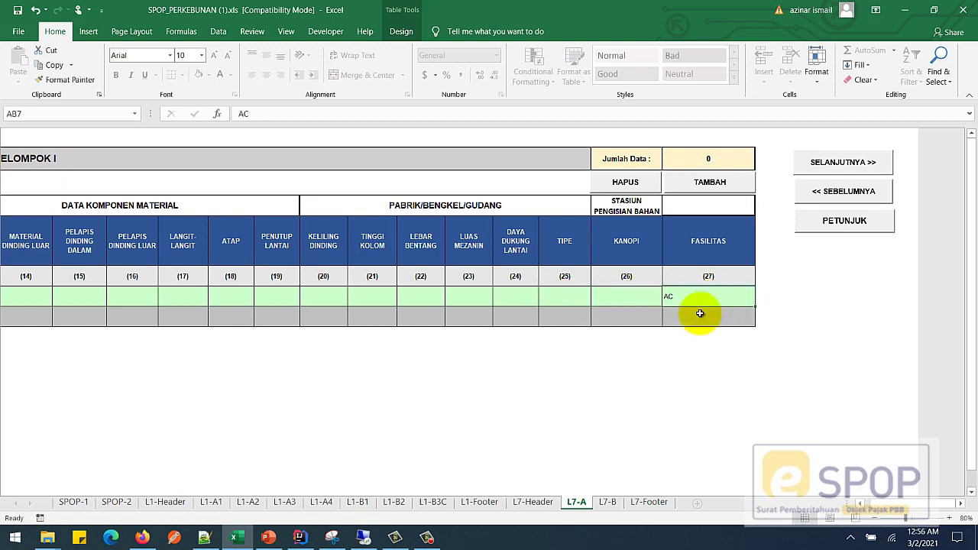
pyautogui.click(305, 299)
pyautogui.moveTo(305, 298); pyautogui.dragTo(673, 303)
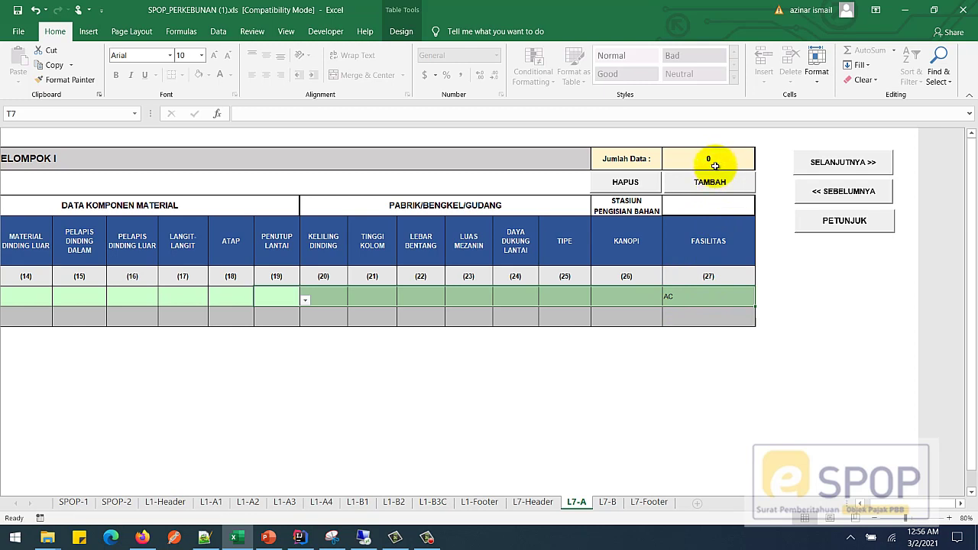
pyautogui.click(686, 296)
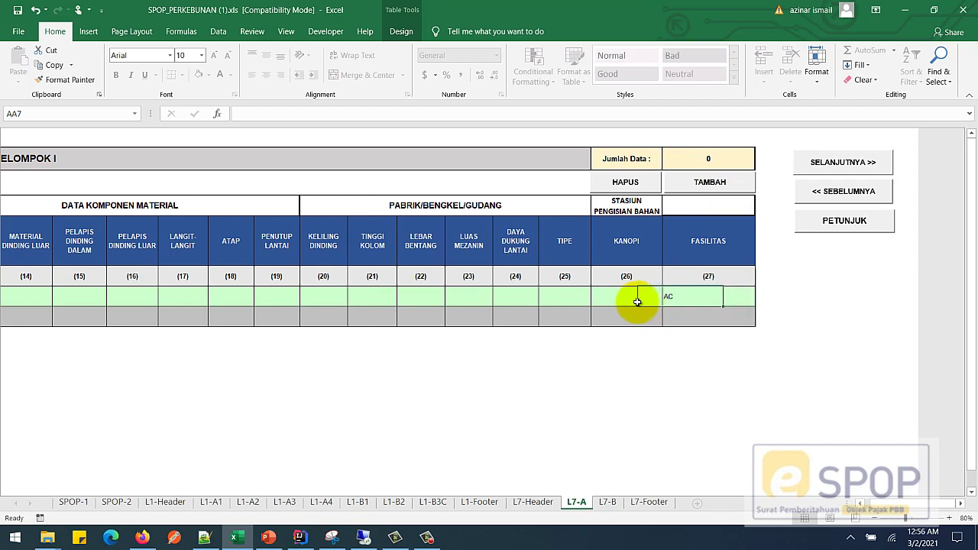
pyautogui.click(683, 298)
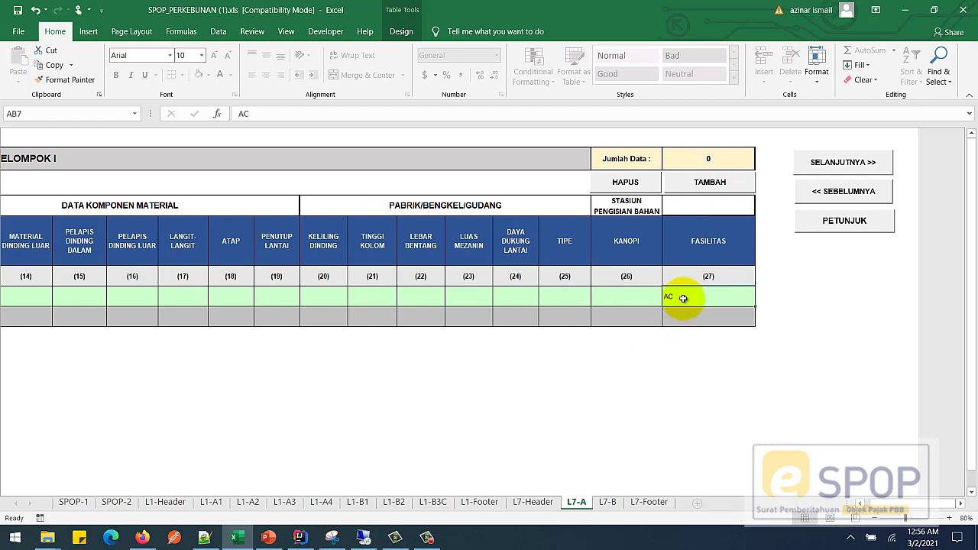
# Generate the XML file from the L7-Footer sheet with the AC entry included, and acknowledge its creation
pyautogui.click(646, 505)
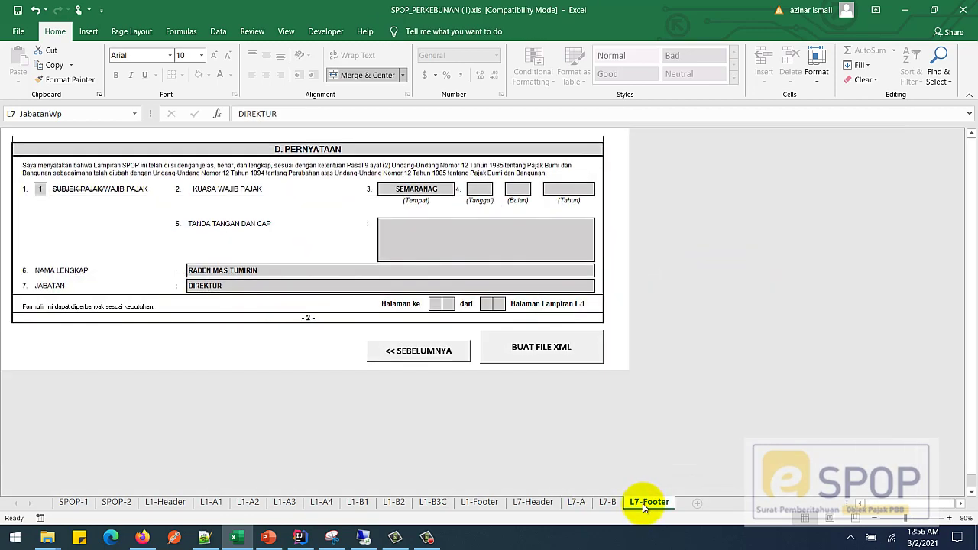
pyautogui.click(556, 353)
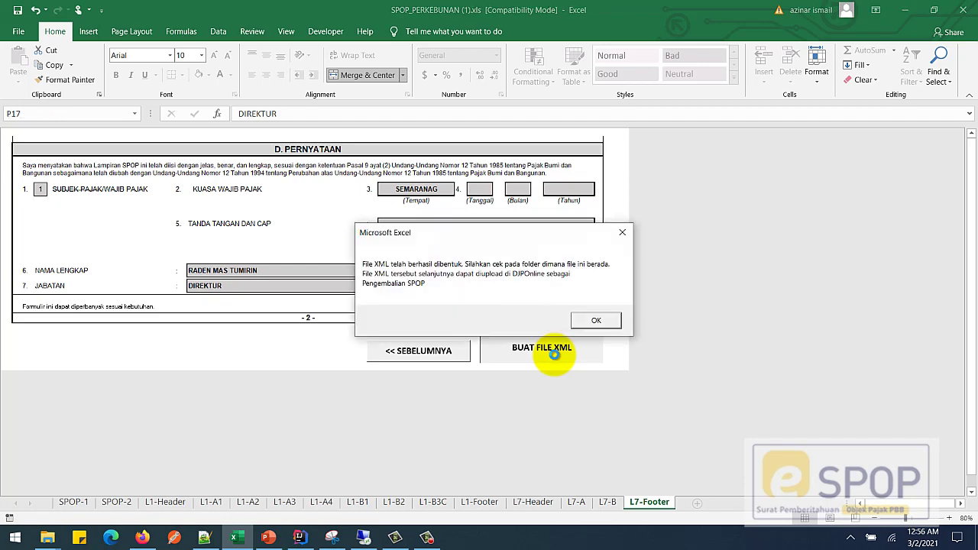
pyautogui.click(591, 320)
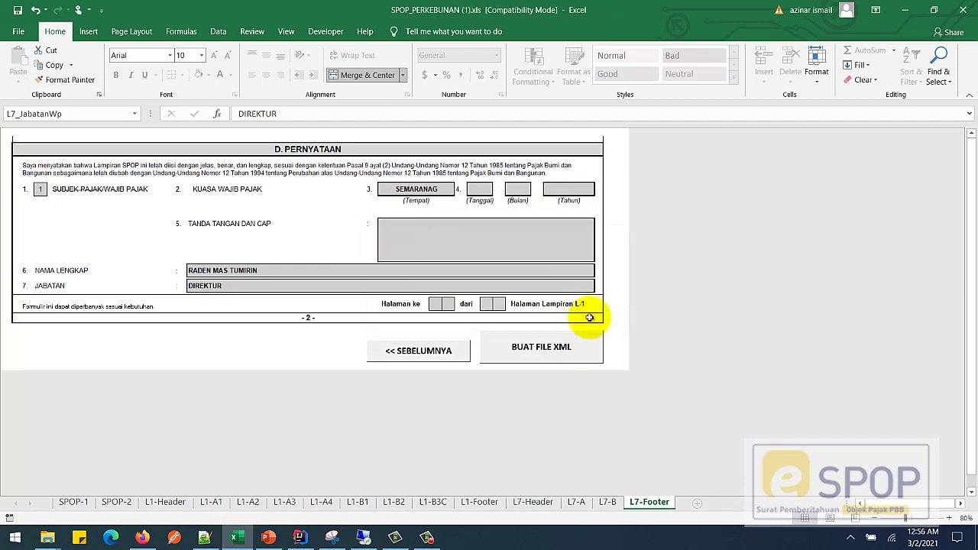
# Reload the regenerated XML in Notepad++ and examine the BangunanKelompok1 block, comparing the Fasilitas tag with the other DataBangunan1 tags
pyautogui.click(204, 538)
pyautogui.click(507, 320)
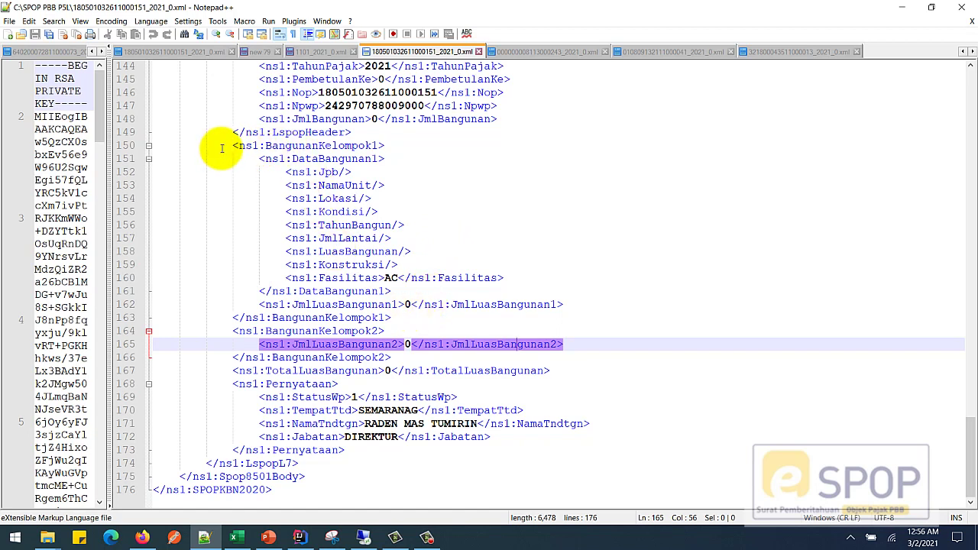
pyautogui.moveTo(231, 145); pyautogui.dragTo(408, 319)
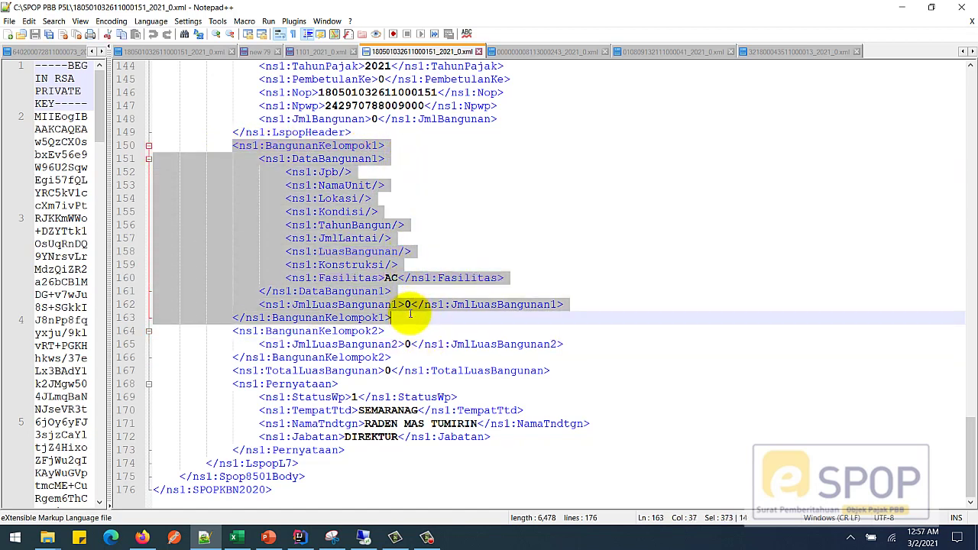
pyautogui.click(338, 158)
pyautogui.moveTo(259, 159); pyautogui.dragTo(397, 279)
pyautogui.click(350, 278)
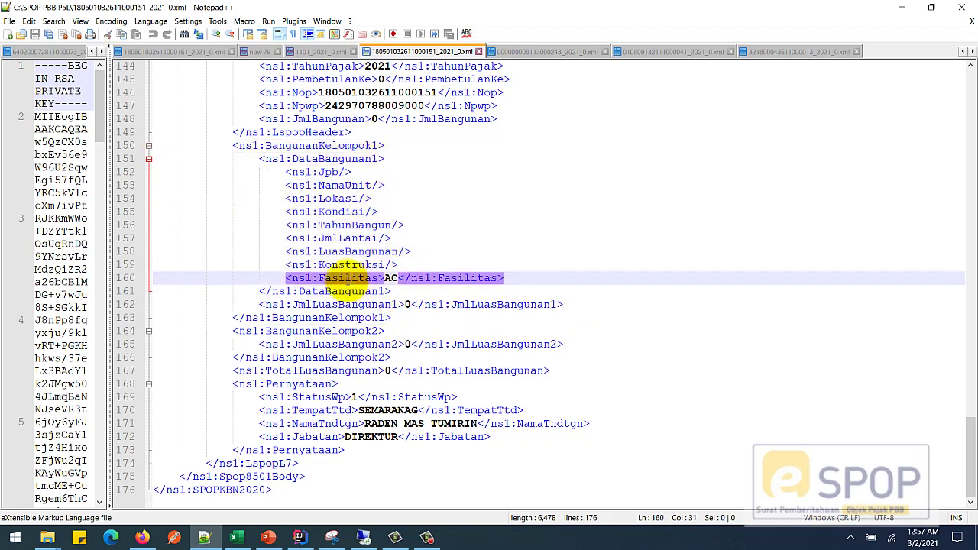
pyautogui.doubleClick(392, 278)
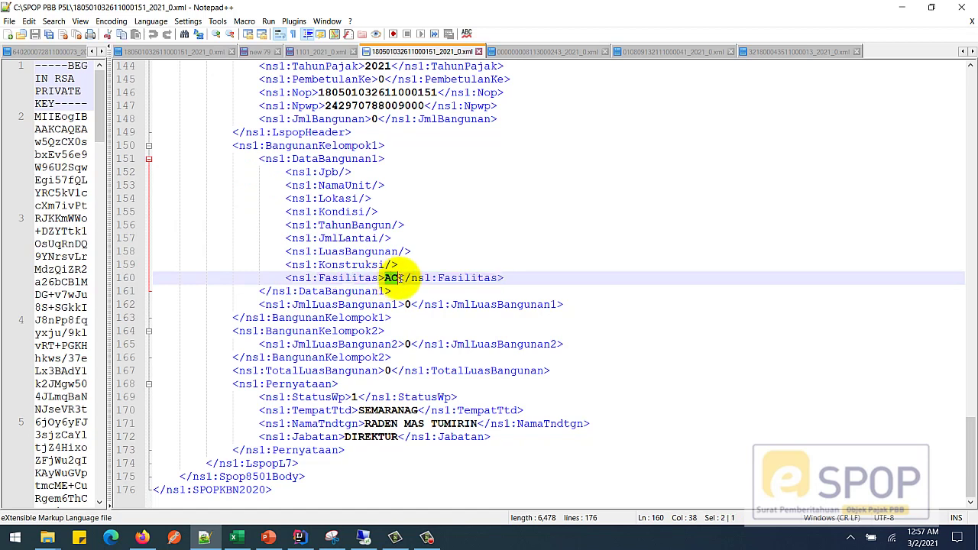
pyautogui.click(327, 172)
pyautogui.click(348, 186)
pyautogui.click(342, 198)
pyautogui.click(334, 212)
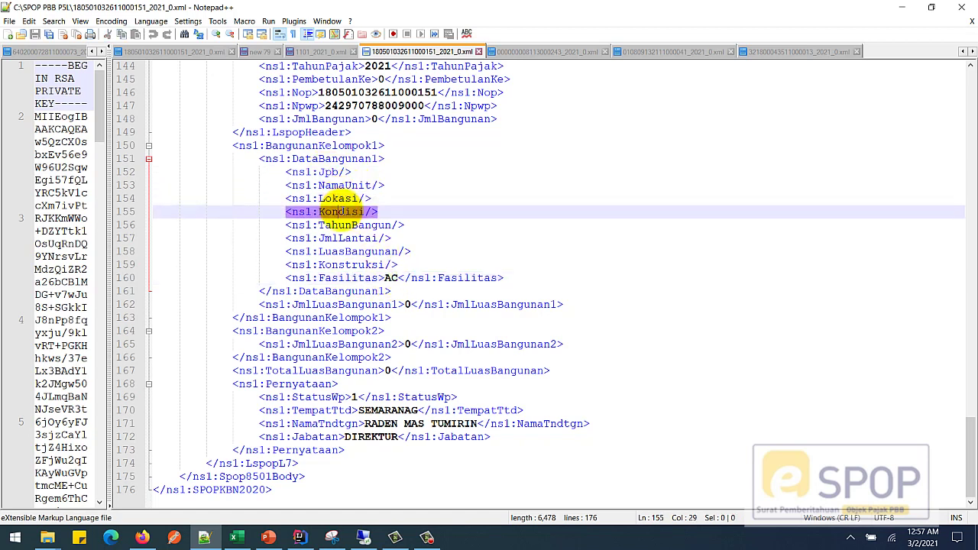
pyautogui.moveTo(285, 172); pyautogui.dragTo(418, 260)
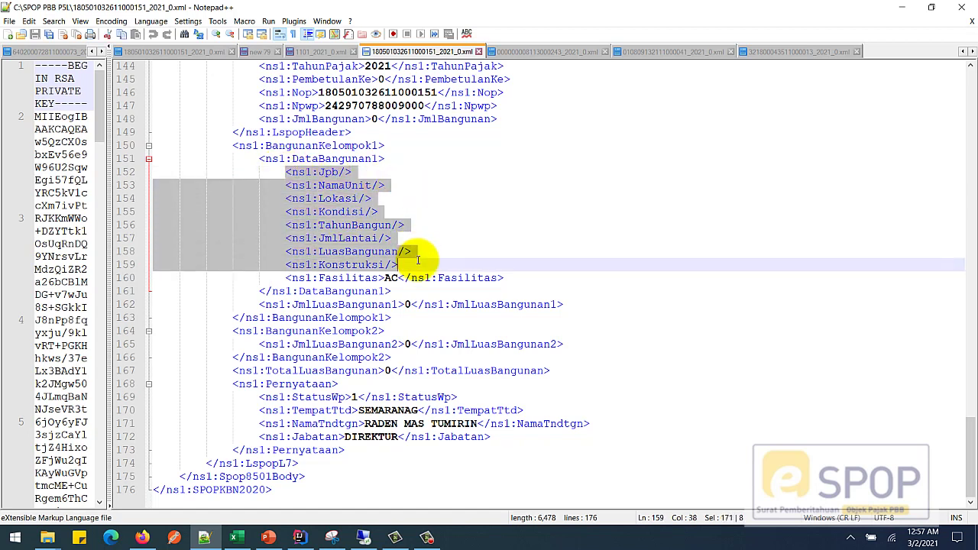
pyautogui.click(364, 169)
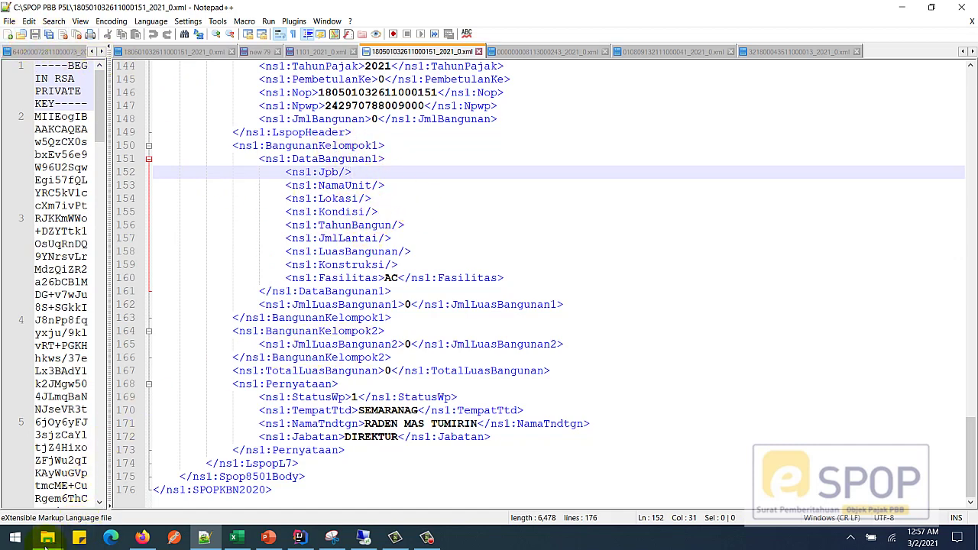
# Copy the new XML from the local SPOP PBB P5L folder into the remote computer's TUTORIAL folder, replacing the existing file
pyautogui.moveTo(46, 542)
pyautogui.click(58, 481)
pyautogui.click(242, 98)
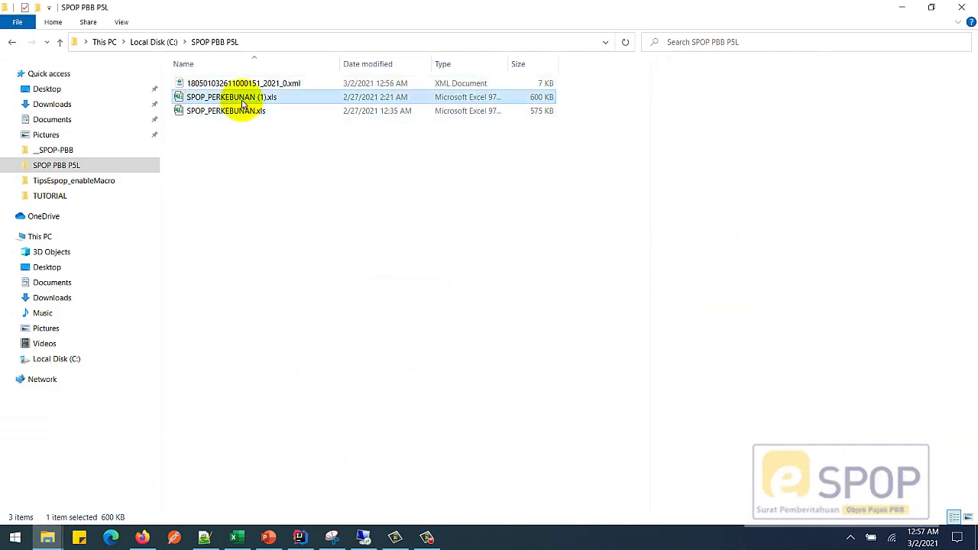
pyautogui.click(244, 86)
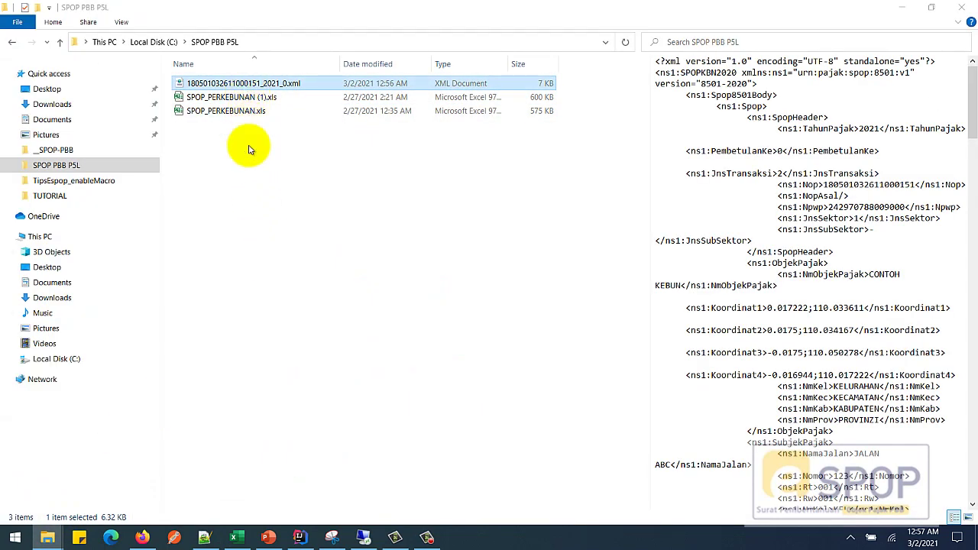
pyautogui.click(363, 539)
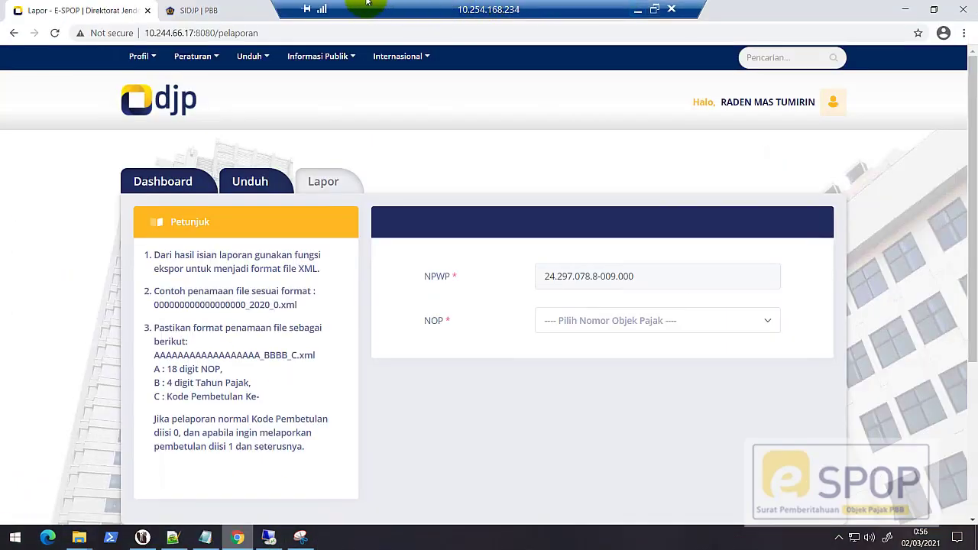
pyautogui.moveTo(77, 540)
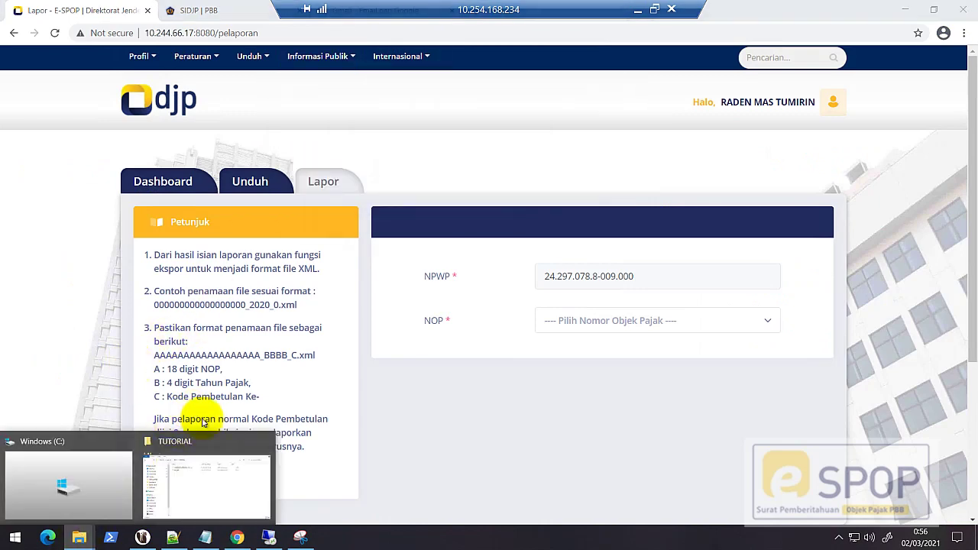
pyautogui.click(224, 469)
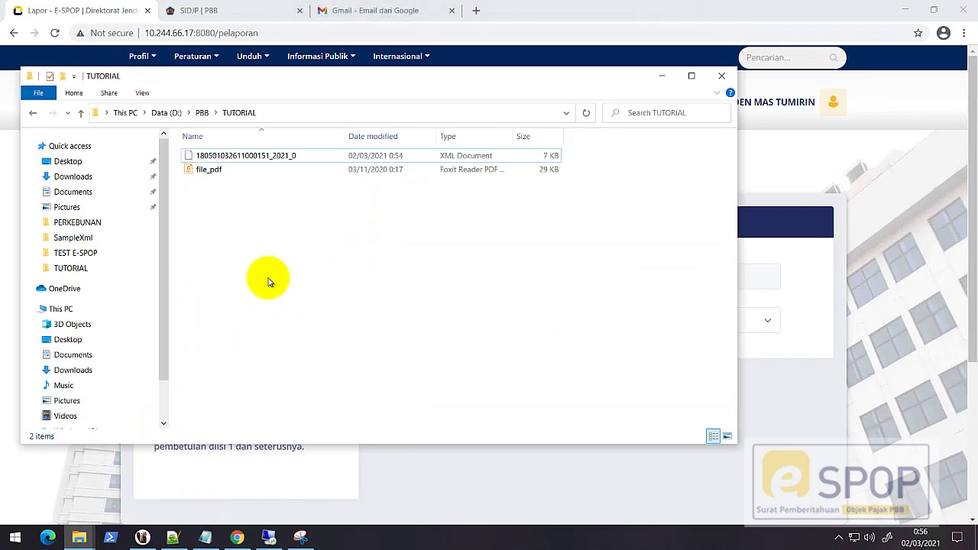
pyautogui.click(398, 234)
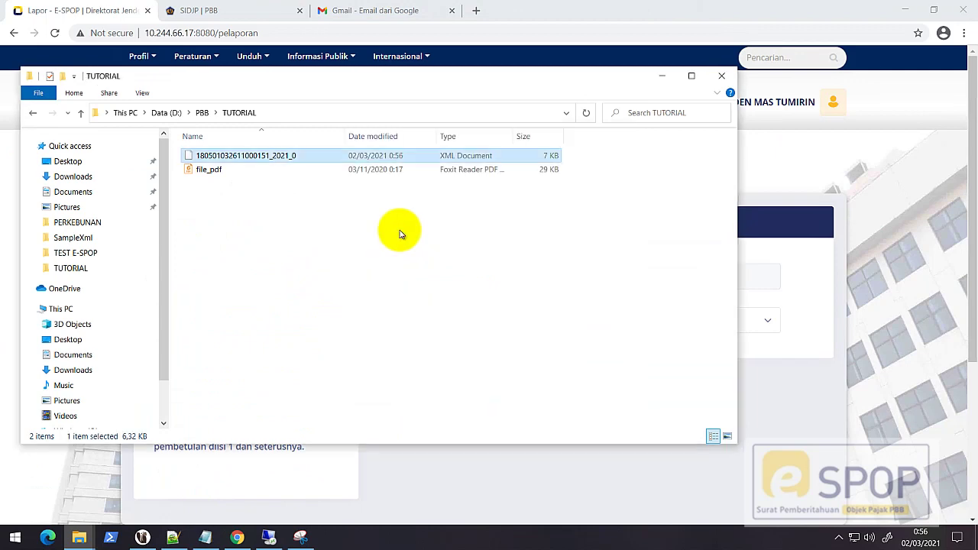
# In the E-SPOP report form, select the Kebun tax object as NOP and attach the new XML file
pyautogui.click(236, 537)
pyautogui.click(646, 325)
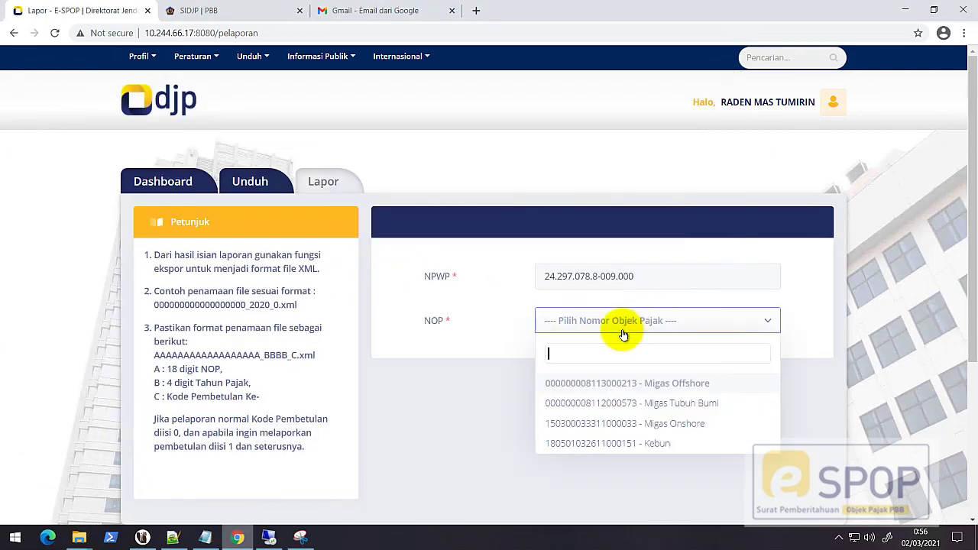
pyautogui.click(618, 445)
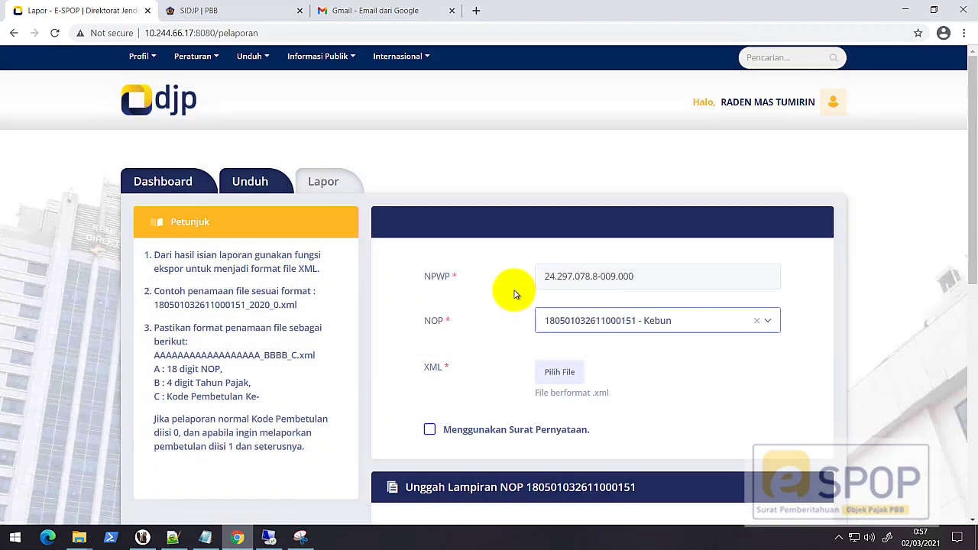
pyautogui.scroll(-1, 498, 309)
pyautogui.click(560, 307)
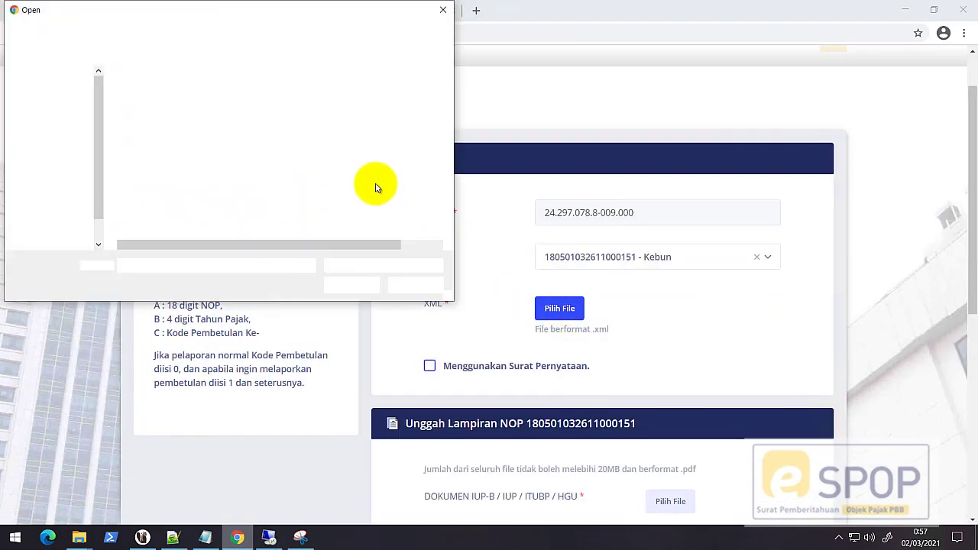
pyautogui.doubleClick(182, 97)
# Enable Menggunakan Surat Pernyataan and attach file_pdf as the Surat Pernyataan
pyautogui.scroll(-2, 578, 262)
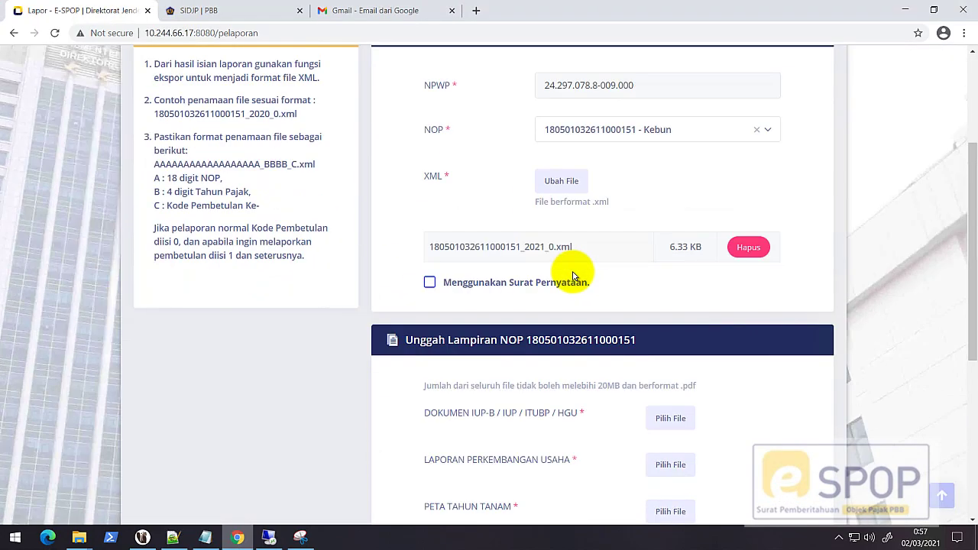
pyautogui.click(430, 248)
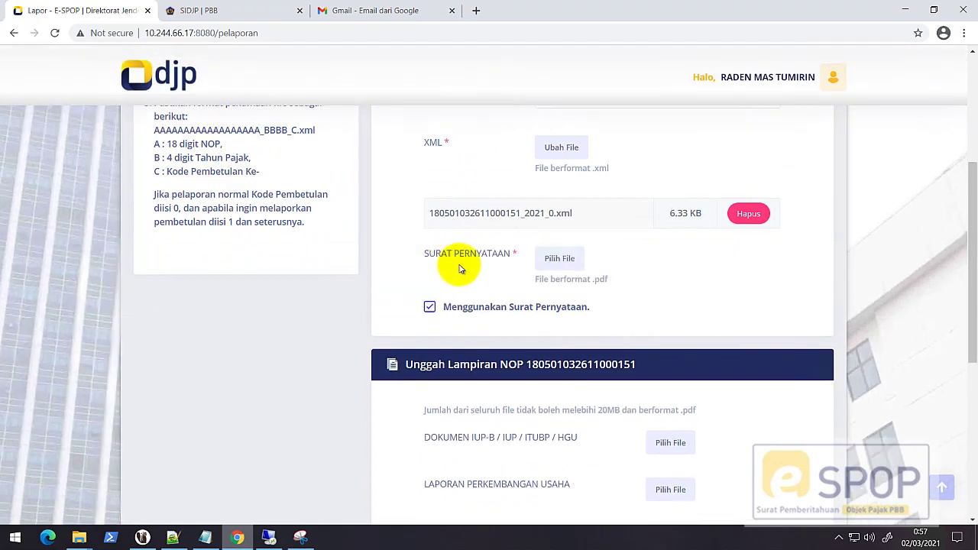
pyautogui.click(561, 263)
pyautogui.doubleClick(168, 96)
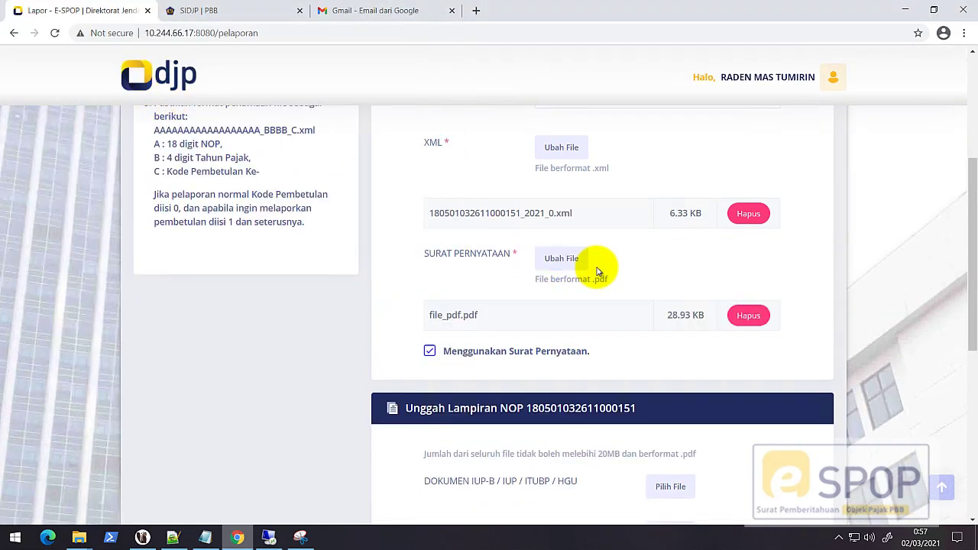
# Attach file_pdf as both the DOKUMEN IUP-B / IUP / ITUBP / HGU and the LAPORAN PERKEMBANGAN USAHA, and review the attachments
pyautogui.scroll(-3, 594, 267)
pyautogui.scroll(-1, 600, 273)
pyautogui.click(667, 231)
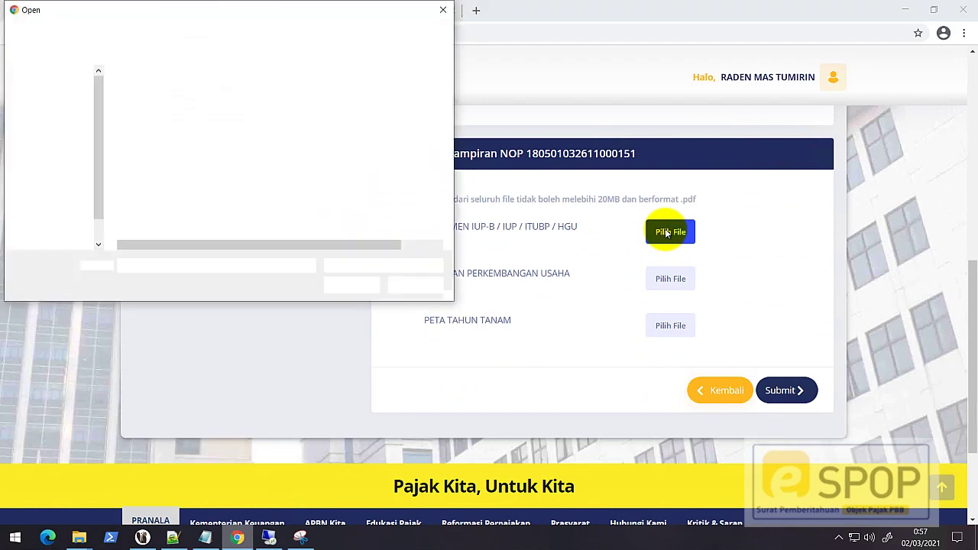
pyautogui.doubleClick(152, 103)
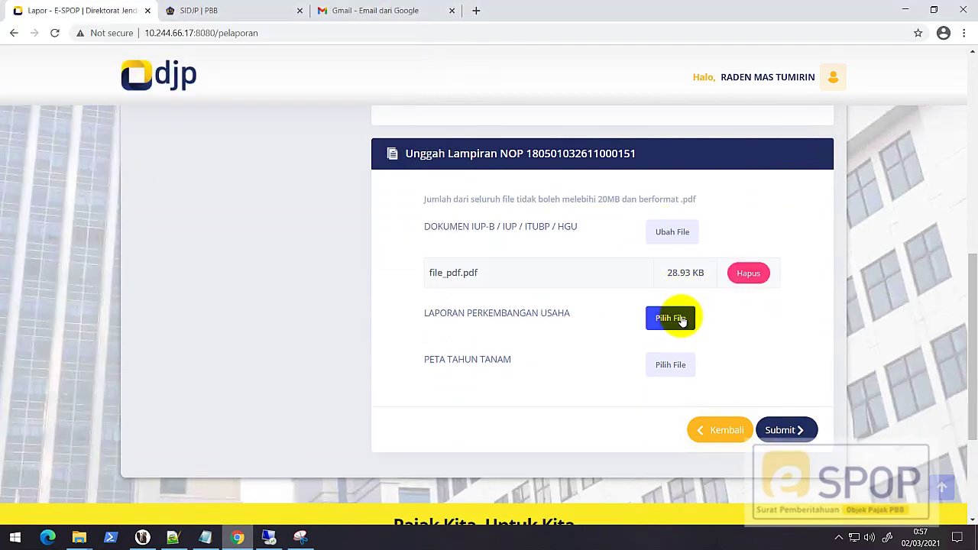
pyautogui.click(676, 317)
pyautogui.doubleClick(152, 101)
pyautogui.scroll(6, 683, 336)
pyautogui.scroll(-8, 690, 336)
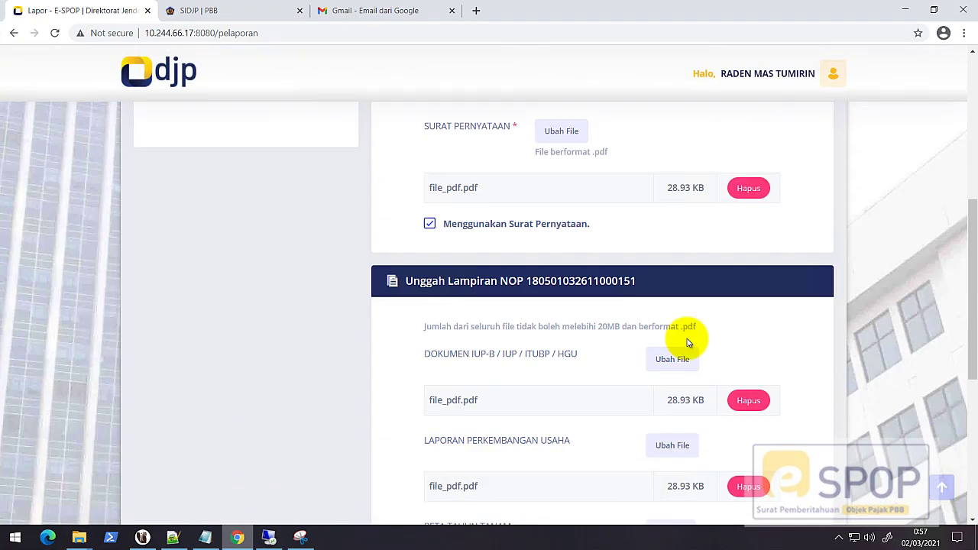
# Submit the E-SPOP report and examine the reported XML line number and the allowed enumeration values in the validation message
pyautogui.click(795, 341)
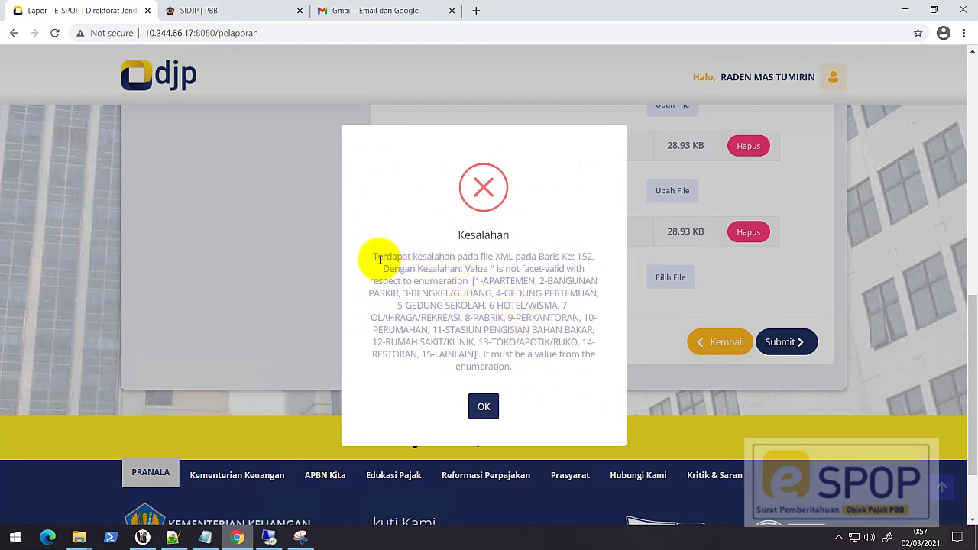
pyautogui.moveTo(380, 259); pyautogui.dragTo(501, 257)
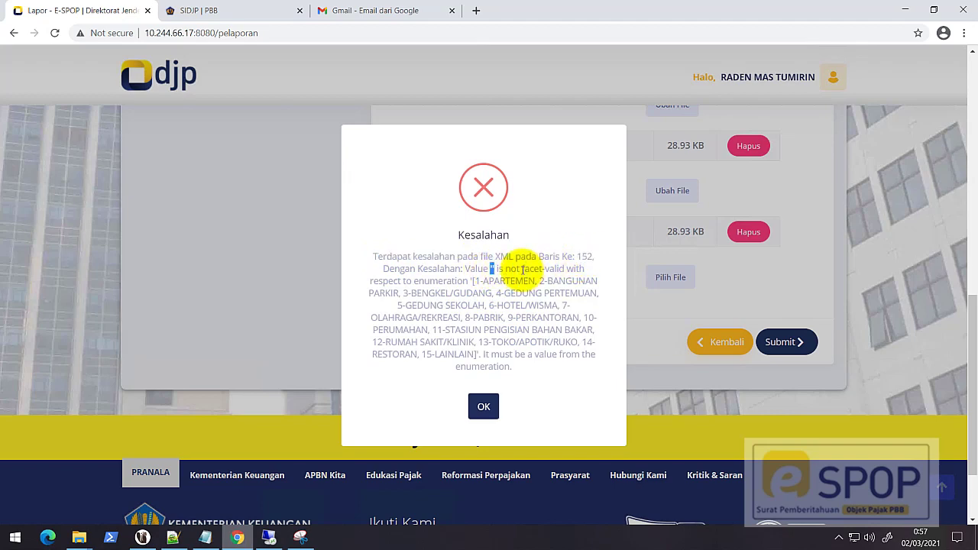
pyautogui.moveTo(474, 282); pyautogui.dragTo(476, 356)
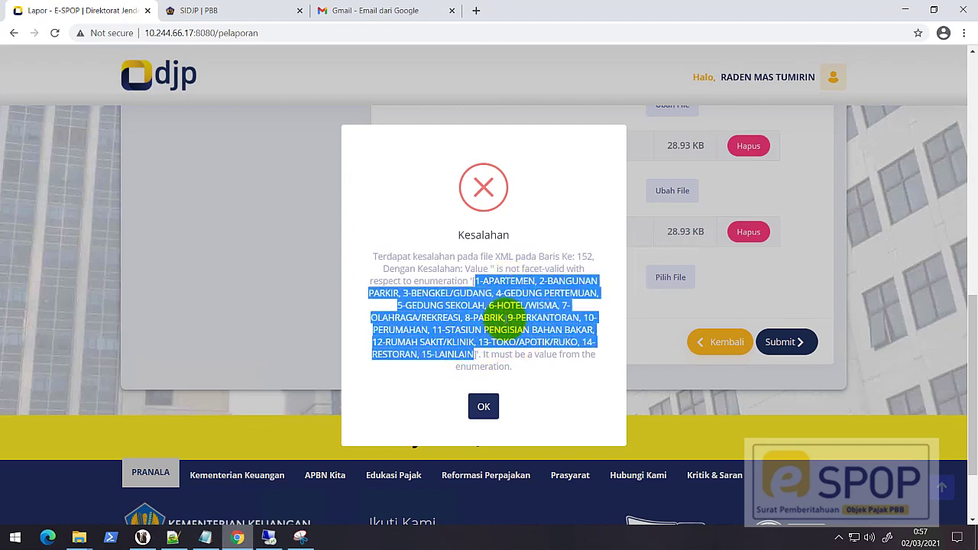
pyautogui.doubleClick(584, 256)
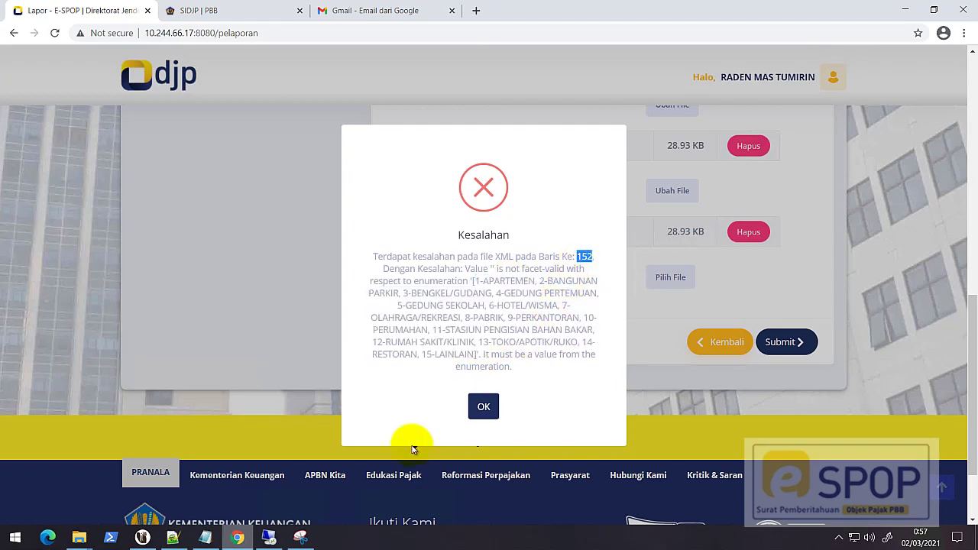
# Switch to Notepad++, reload the modified SPOP XML and inspect the Jpb element on line 152
pyautogui.click(173, 539)
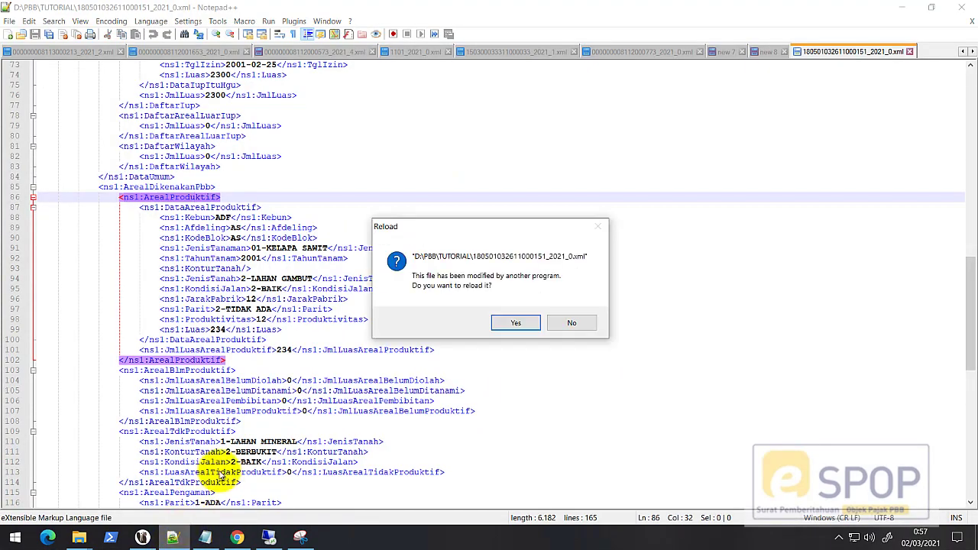
pyautogui.click(513, 323)
pyautogui.scroll(-8, 277, 321)
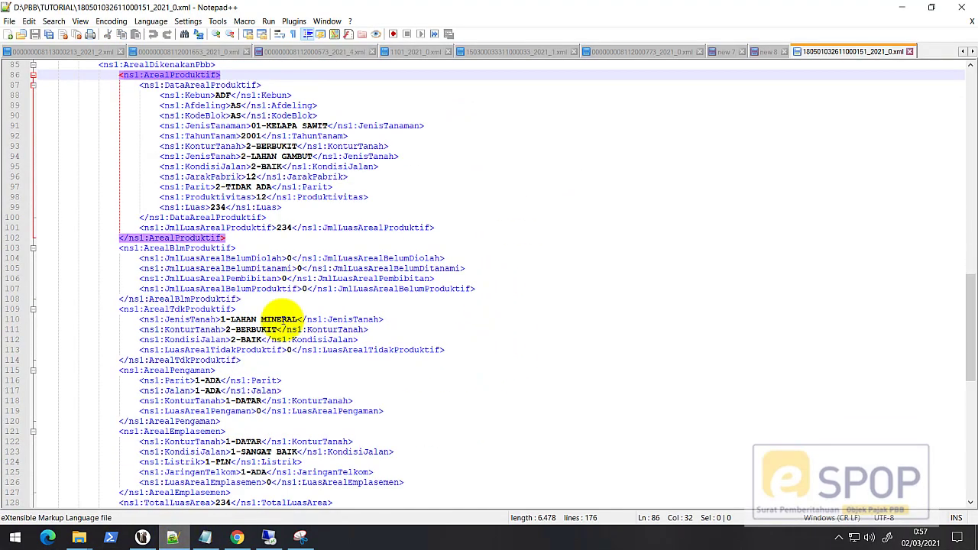
pyautogui.scroll(-9, 9, 365)
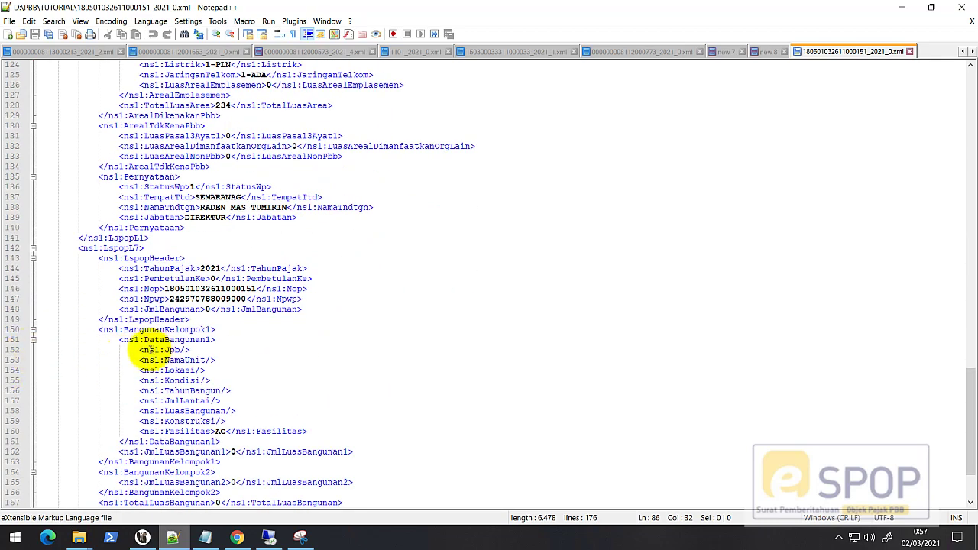
pyautogui.doubleClick(151, 350)
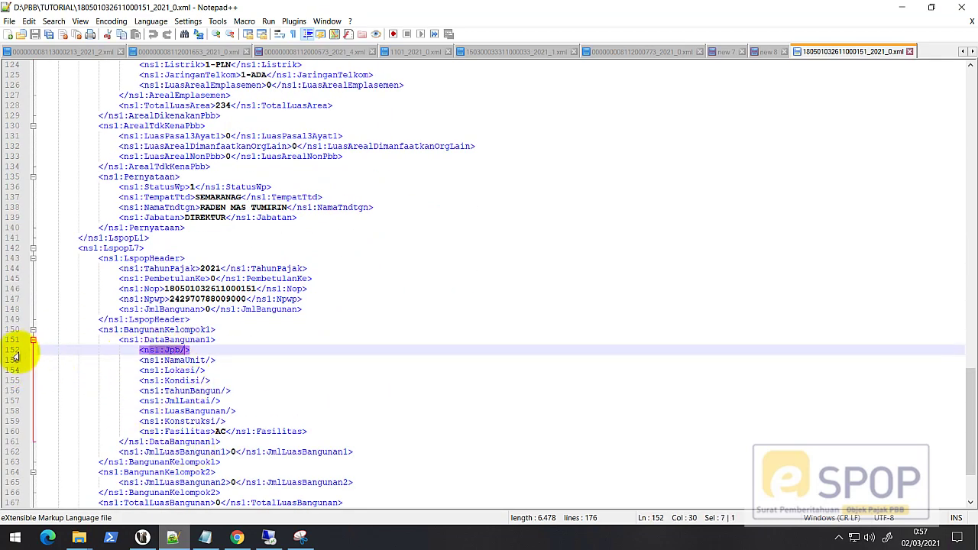
pyautogui.click(193, 350)
pyautogui.moveTo(139, 350); pyautogui.dragTo(196, 350)
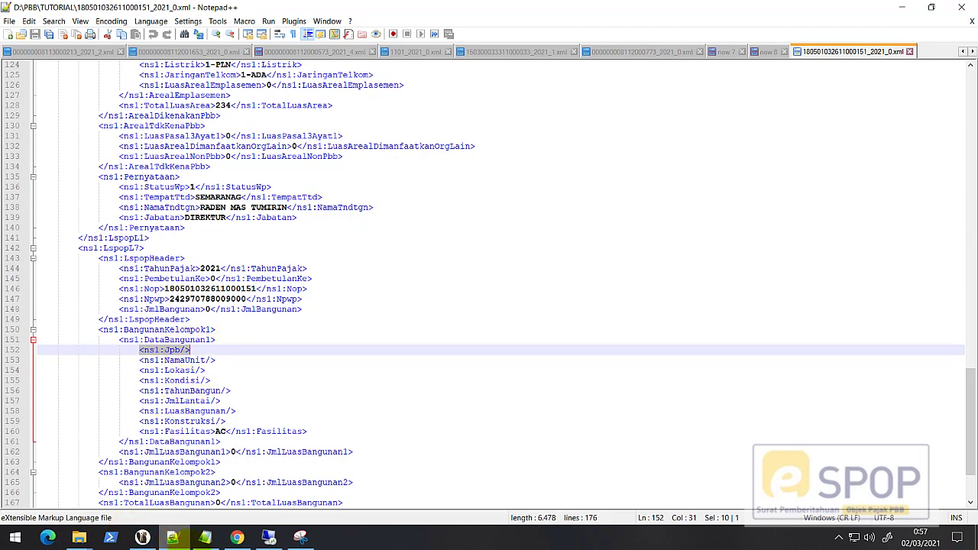
# Dismiss the E-SPOP error, then return to Notepad++ and examine the DataBangunan1 block inside BangunanKelompok1, collapsing and expanding it
pyautogui.click(239, 538)
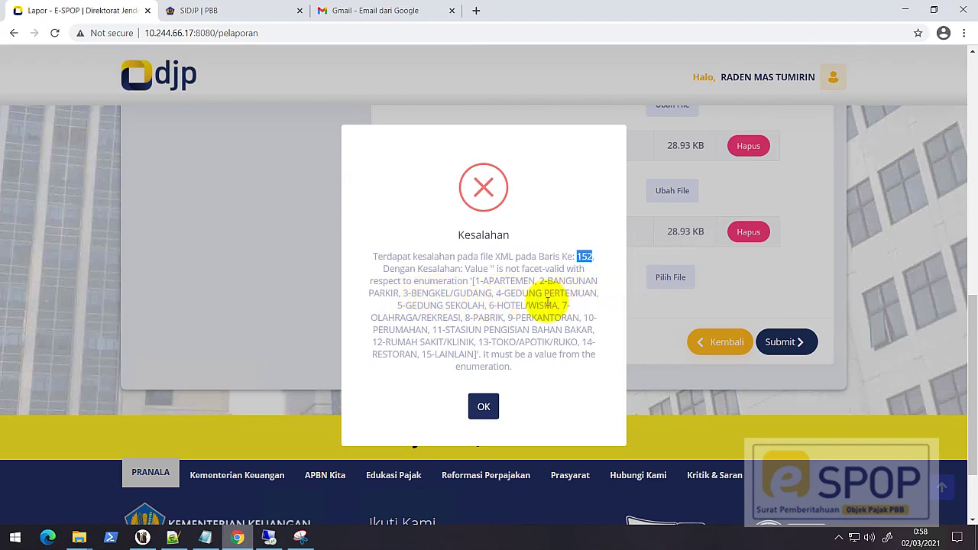
pyautogui.click(480, 407)
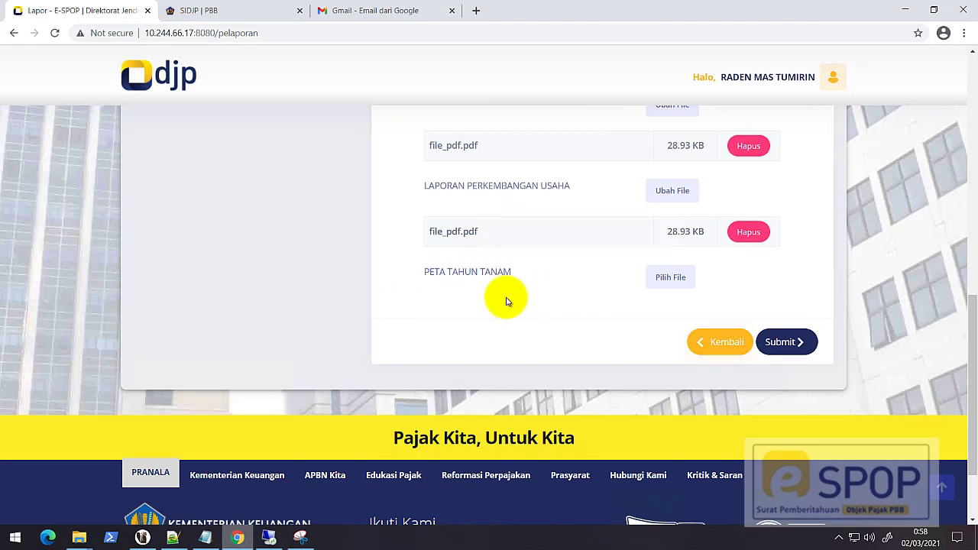
pyautogui.click(173, 537)
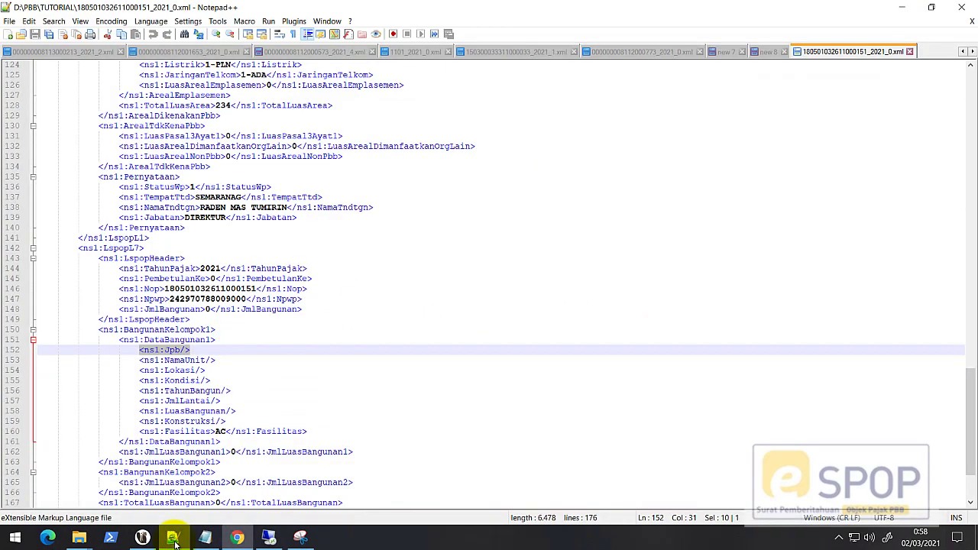
pyautogui.click(171, 350)
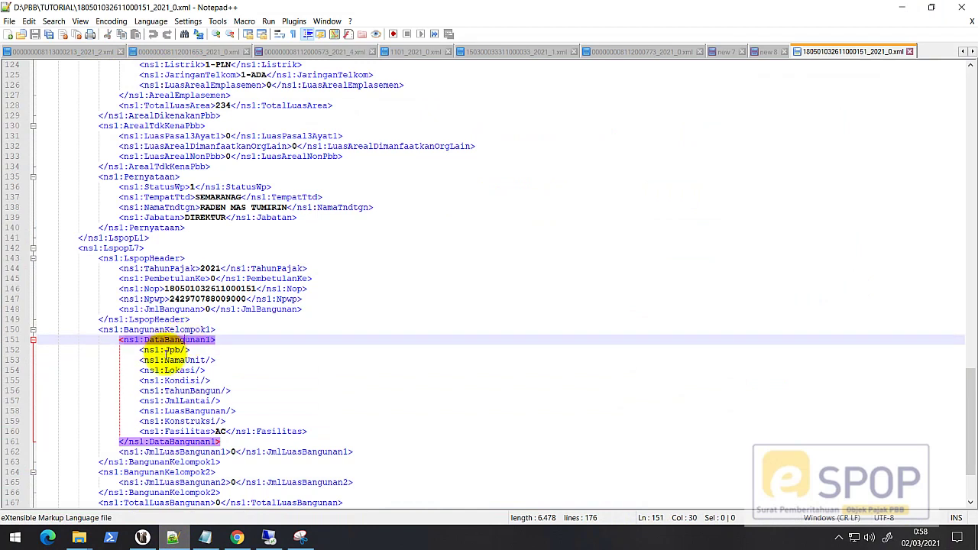
pyautogui.doubleClick(169, 351)
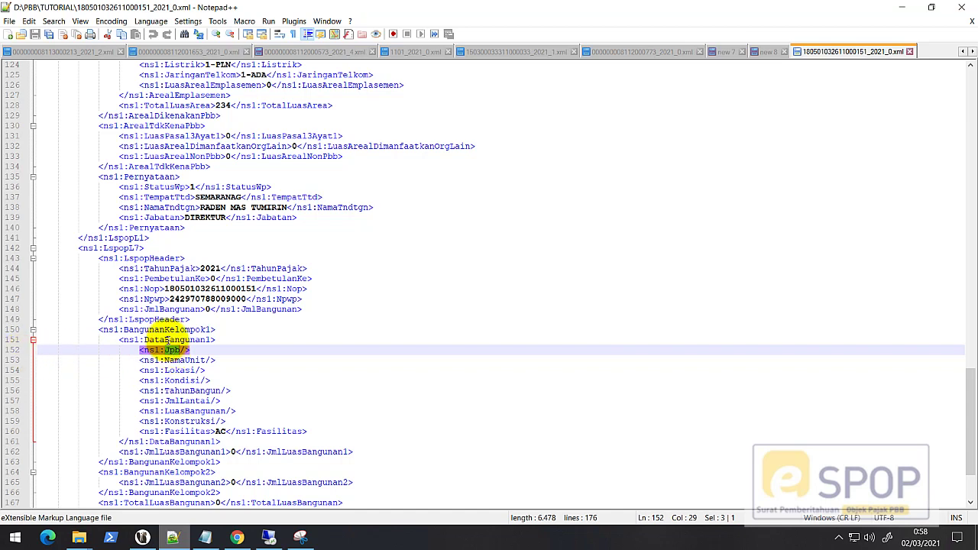
pyautogui.doubleClick(167, 340)
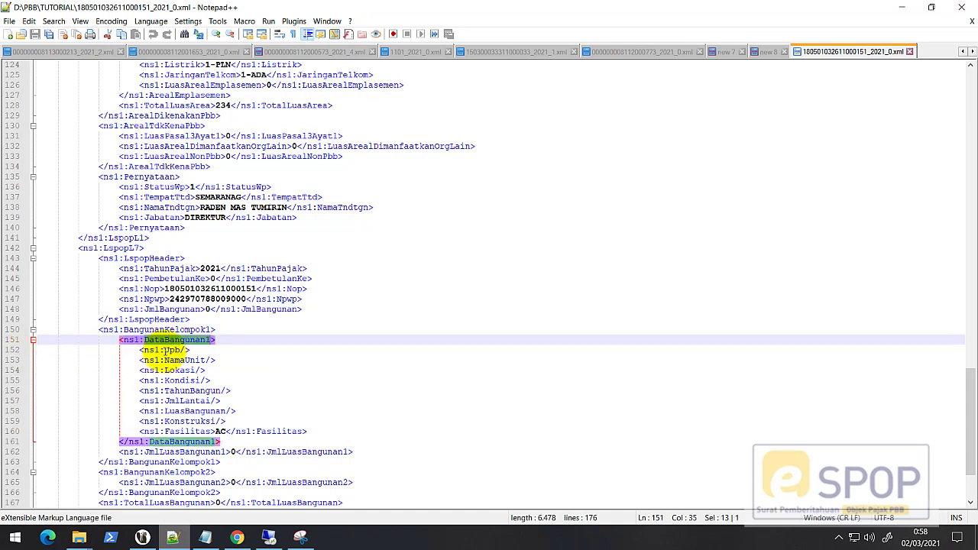
pyautogui.click(141, 340)
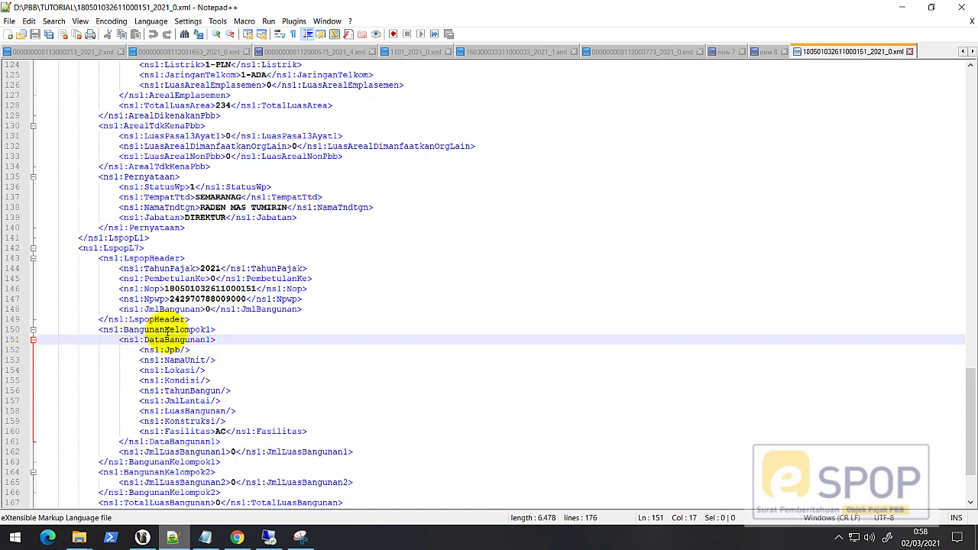
pyautogui.click(167, 331)
pyautogui.click(33, 341)
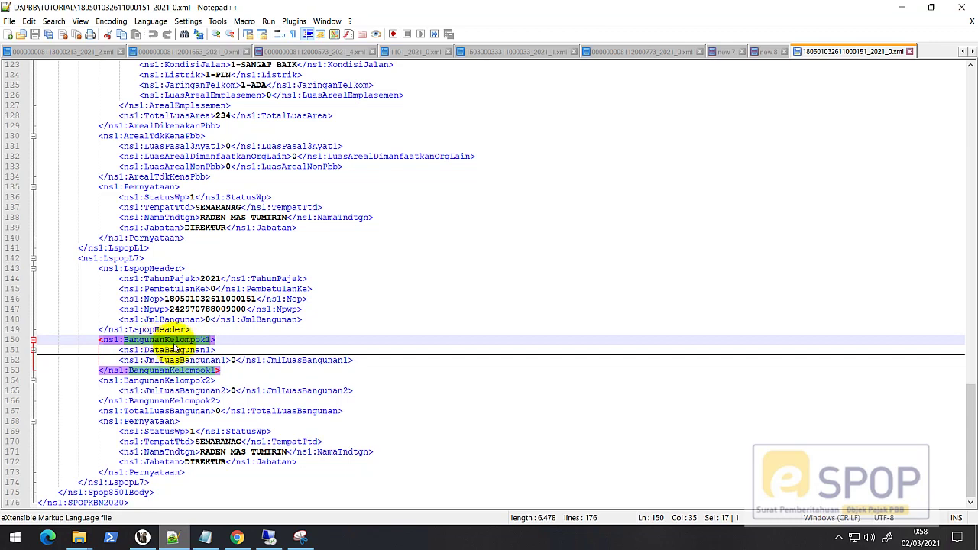
pyautogui.click(33, 350)
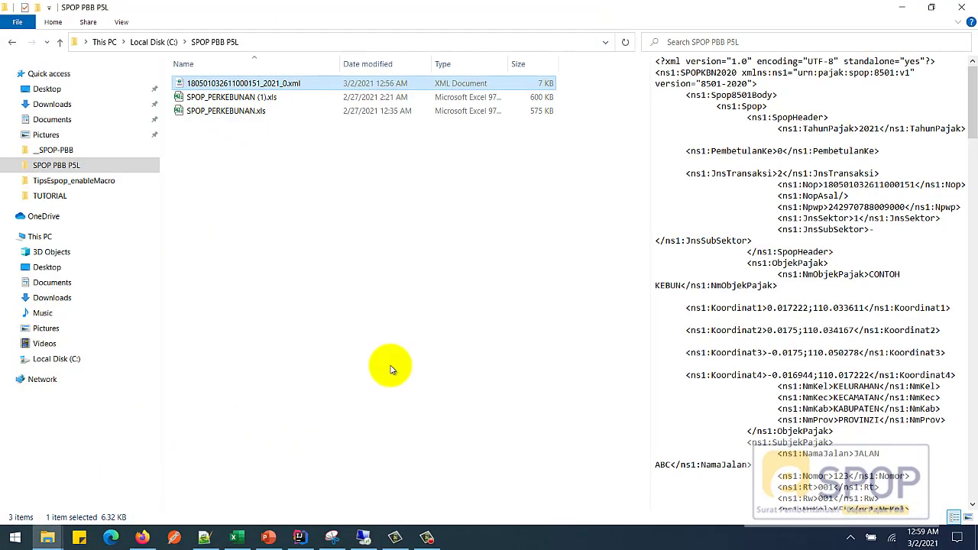
# Switch to the SPOP_PERKEBUNAN workbook in Excel and set the L7-A building row's Jenis Penggunaan Bangunan to 10-PERUMAHAN
pyautogui.click(237, 539)
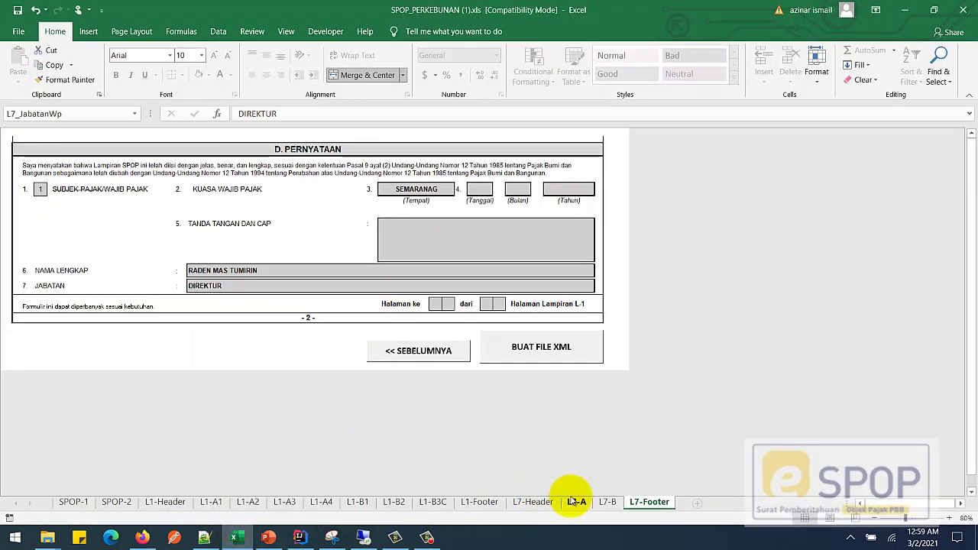
pyautogui.click(576, 502)
pyautogui.click(625, 299)
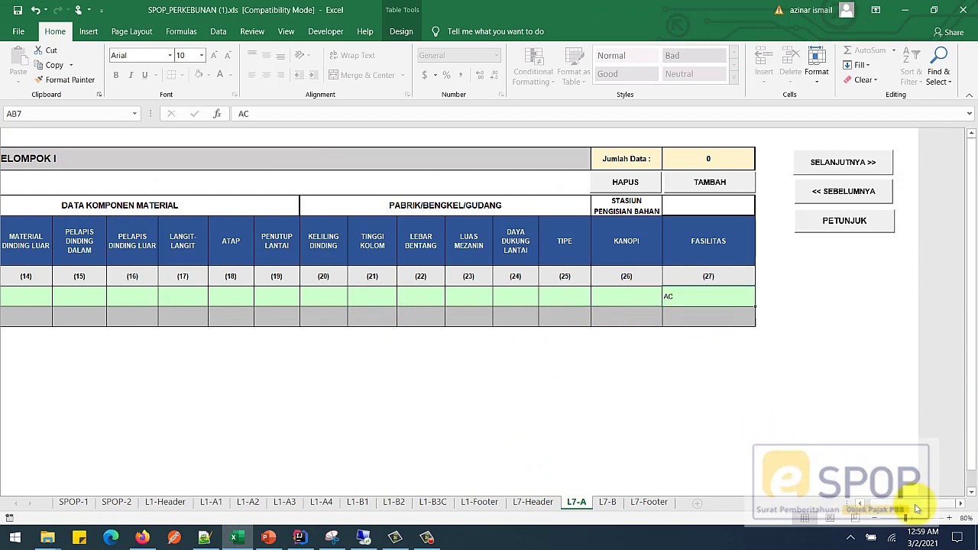
pyautogui.moveTo(901, 510); pyautogui.dragTo(819, 492)
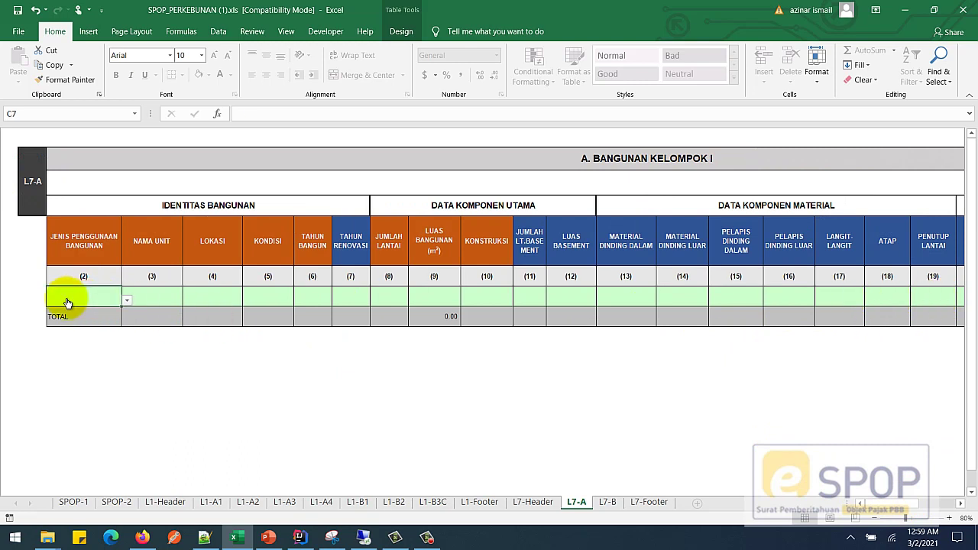
pyautogui.click(127, 301)
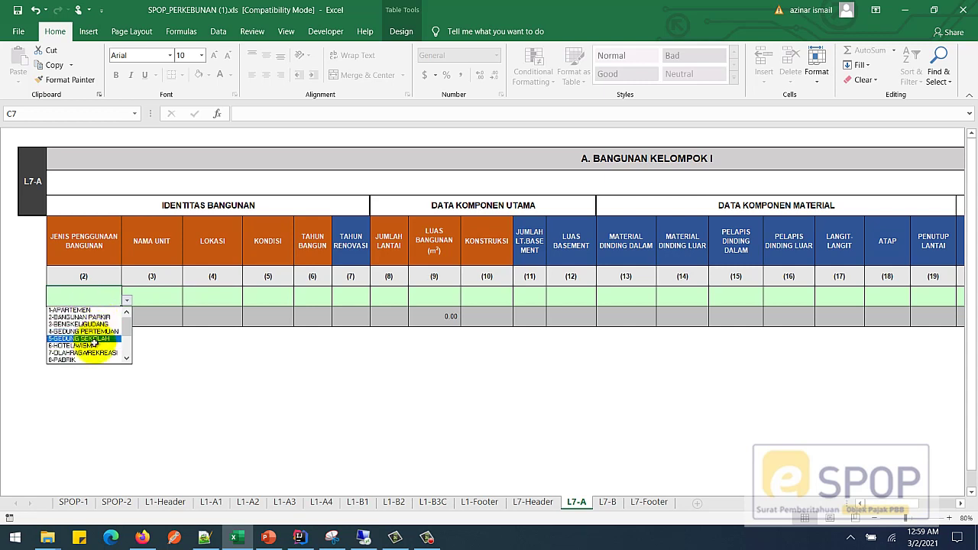
pyautogui.scroll(-2, 126, 358)
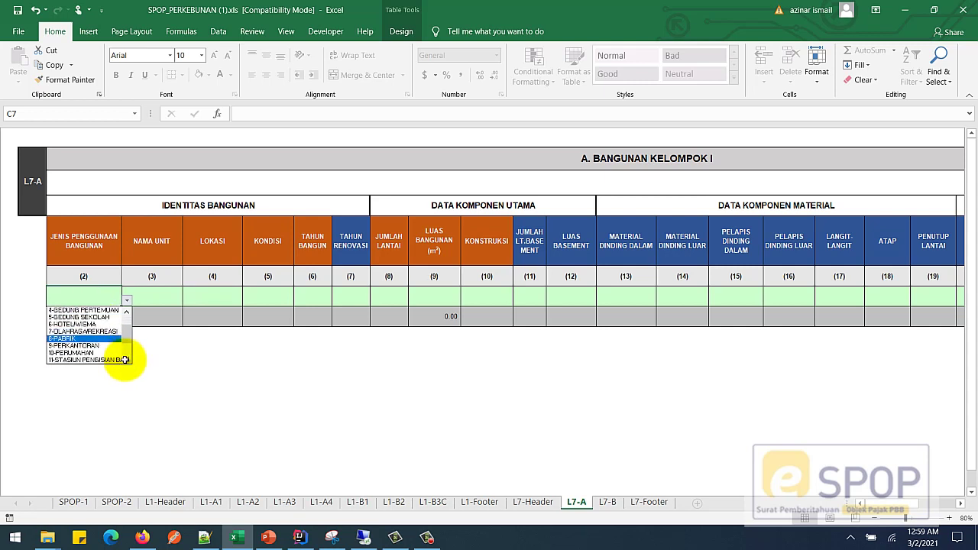
pyautogui.click(87, 356)
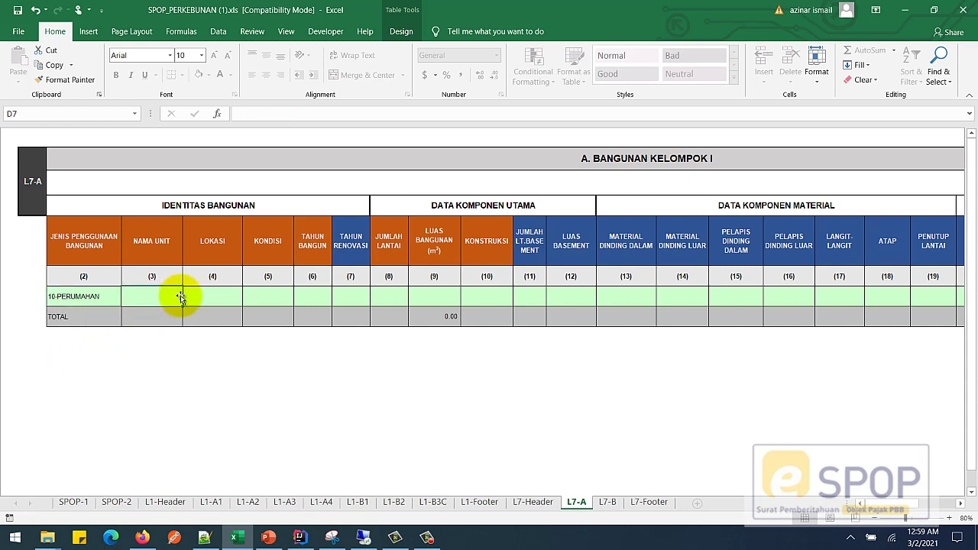
# Fill in the L7-A building row with MESS as Nama Unit and PABRIK as Lokasi
pyautogui.write('RUM')
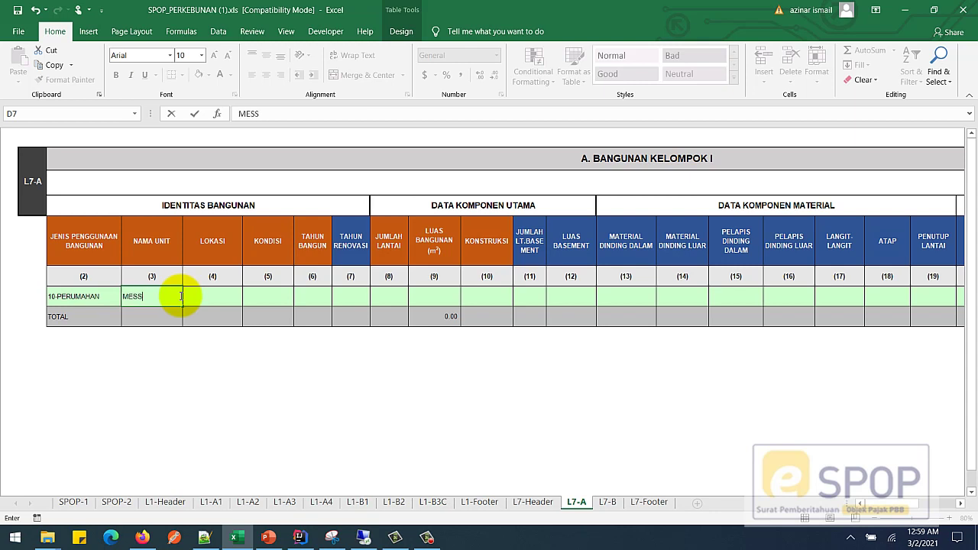
pyautogui.click(242, 296)
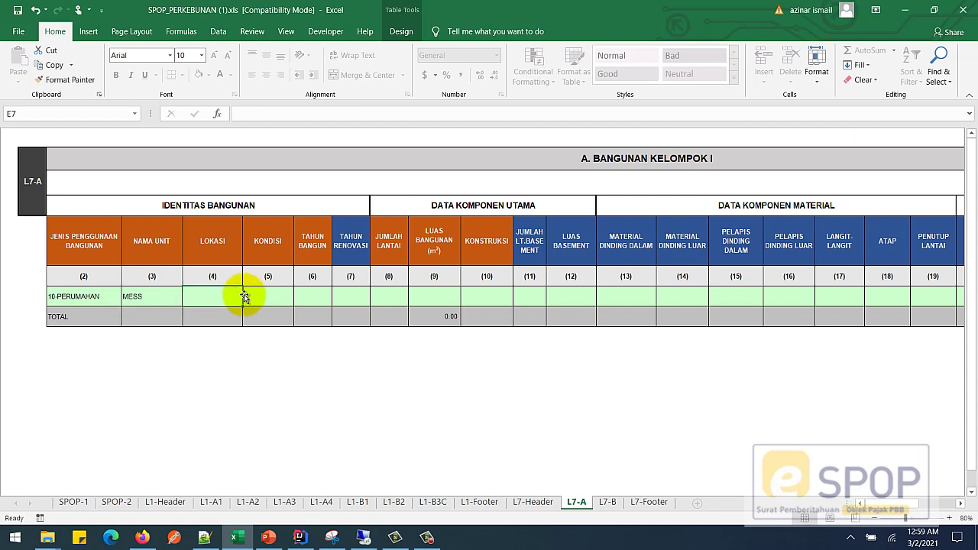
pyautogui.write('PABRIK')
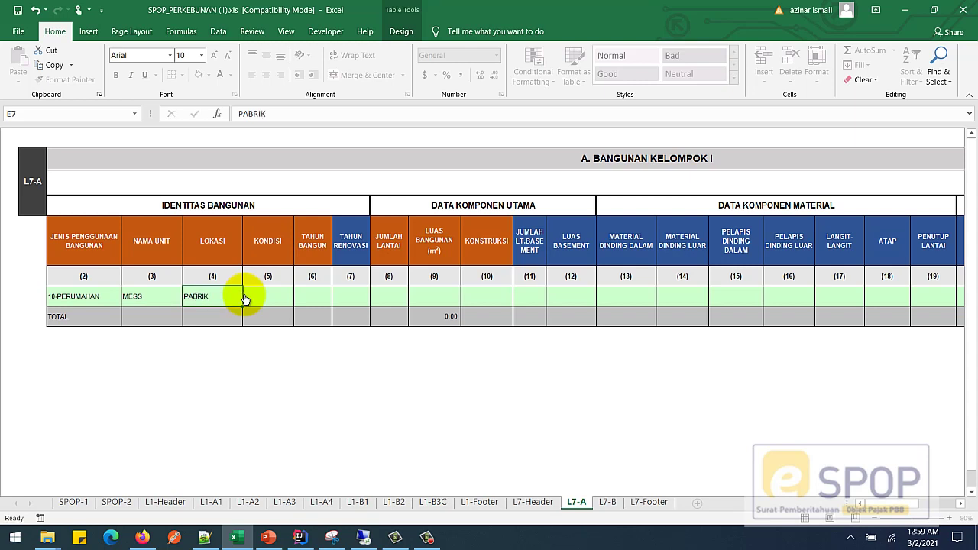
# Go through the remaining mandatory columns of the L7-A building row and view the available Kondisi options
pyautogui.click(245, 299)
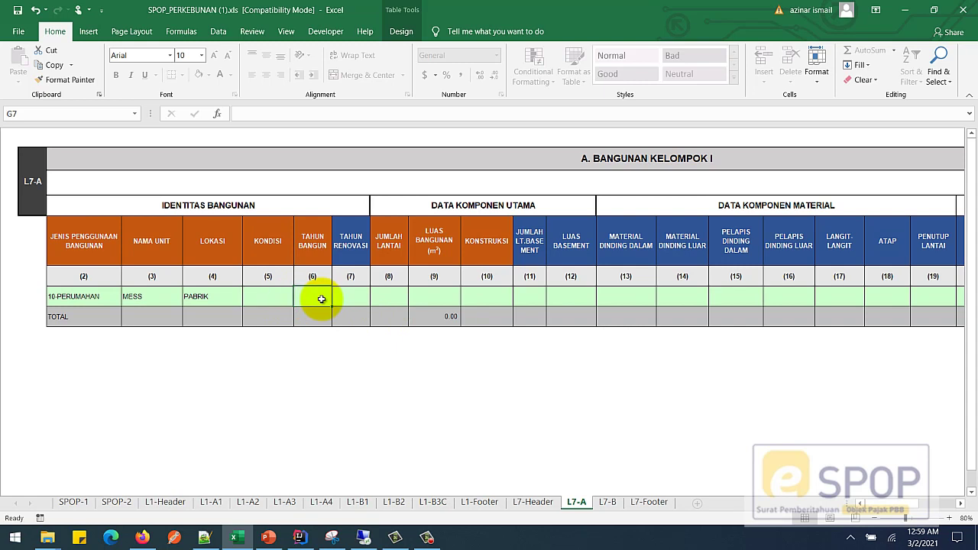
pyautogui.click(385, 298)
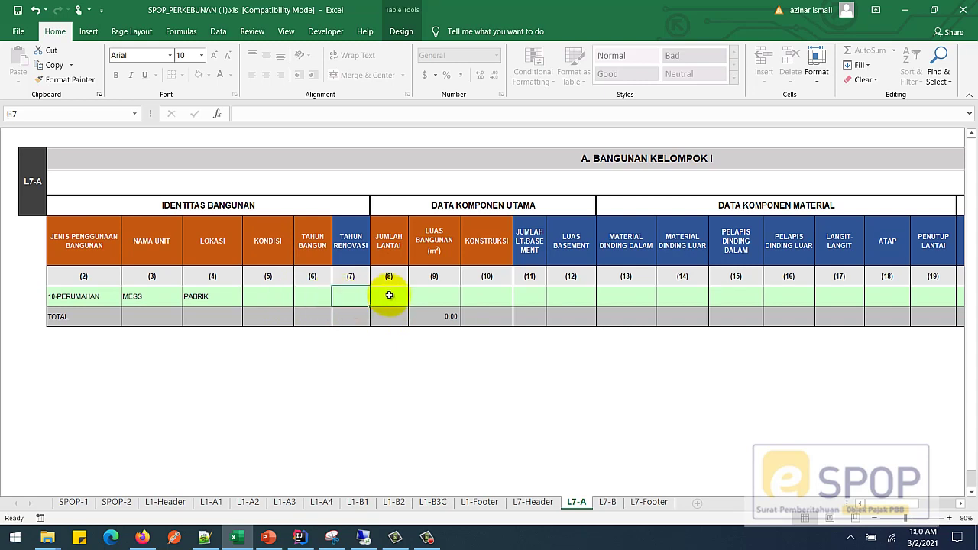
pyautogui.click(486, 297)
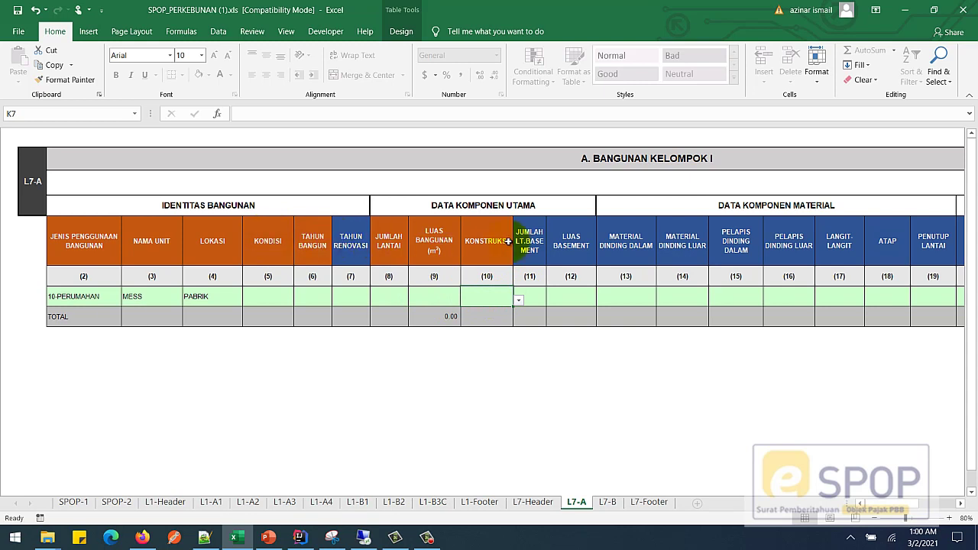
pyautogui.click(275, 302)
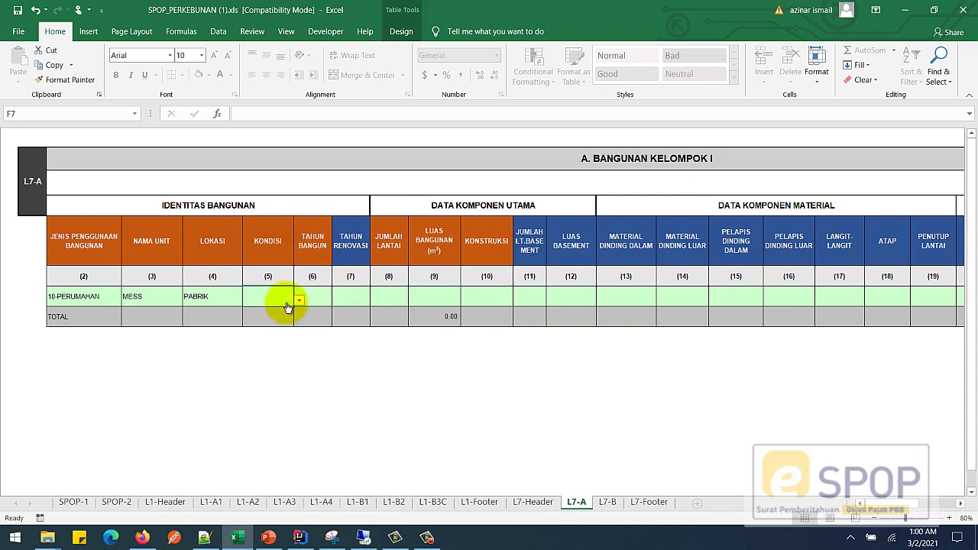
pyautogui.click(298, 301)
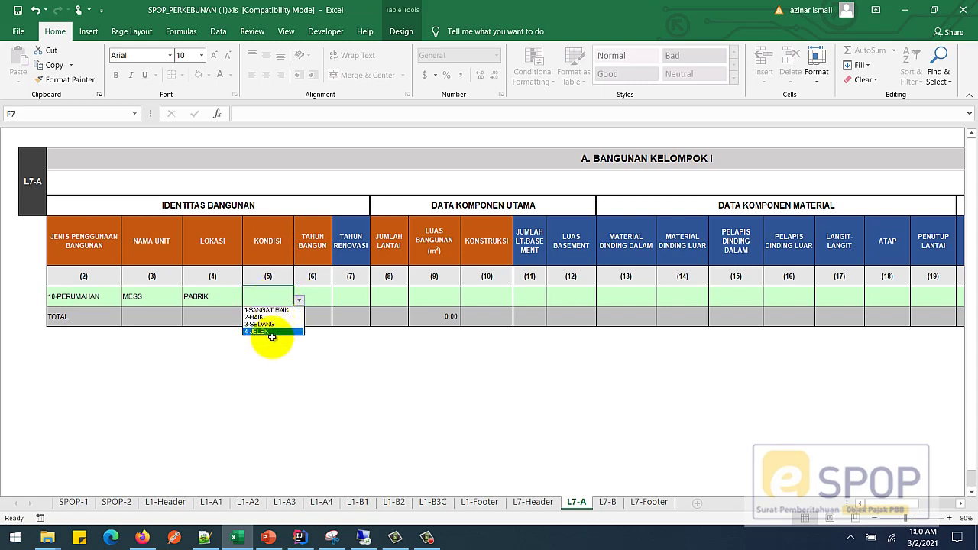
pyautogui.click(272, 333)
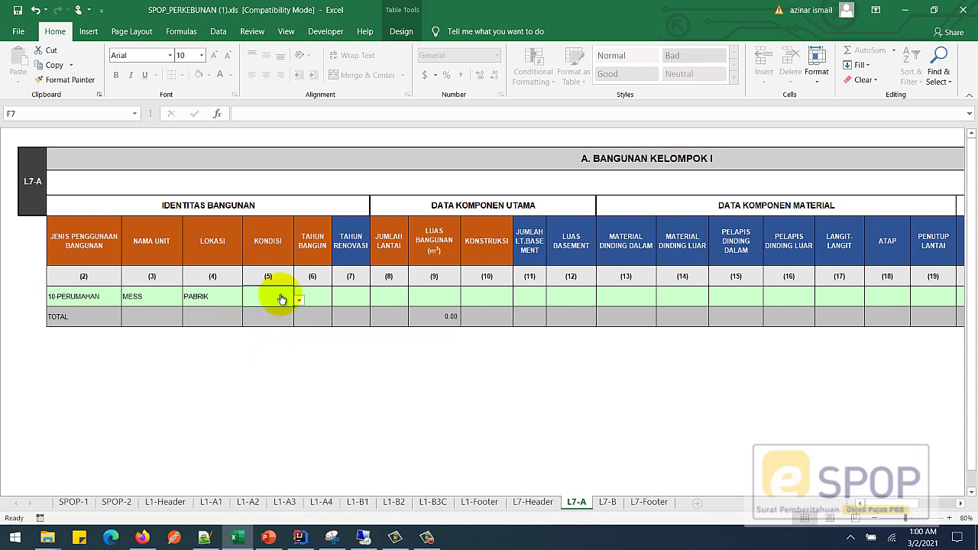
# Fill in the L7-A building row with Tahun Bangun 2001, Jumlah Lantai 1 and Luas Bangunan 120
pyautogui.moveTo(73, 298); pyautogui.dragTo(216, 297)
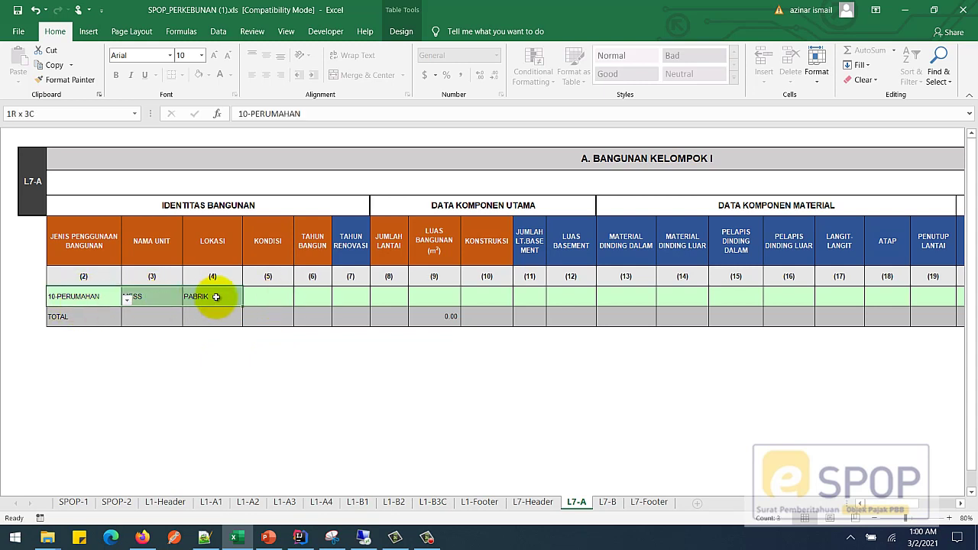
pyautogui.click(311, 300)
pyautogui.write('20')
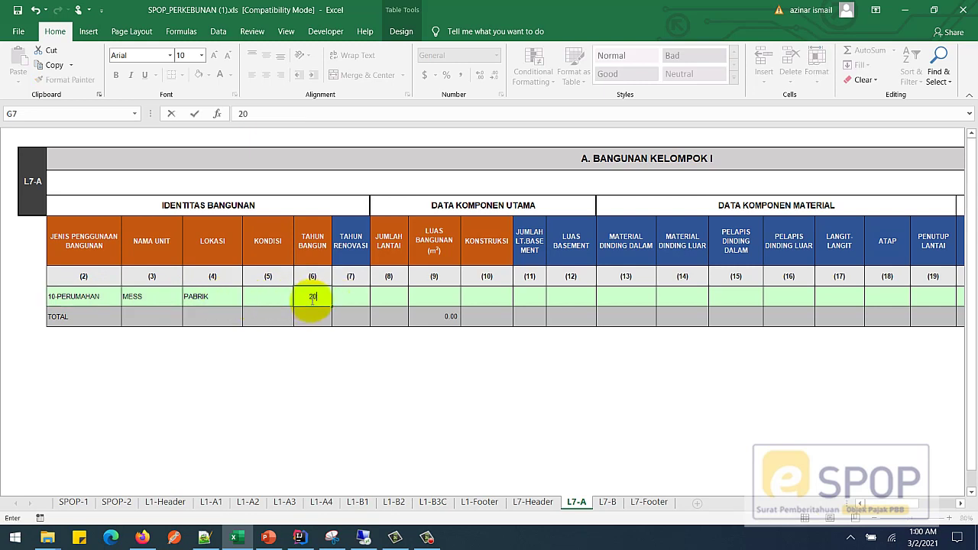
pyautogui.write('01')
pyautogui.click(359, 296)
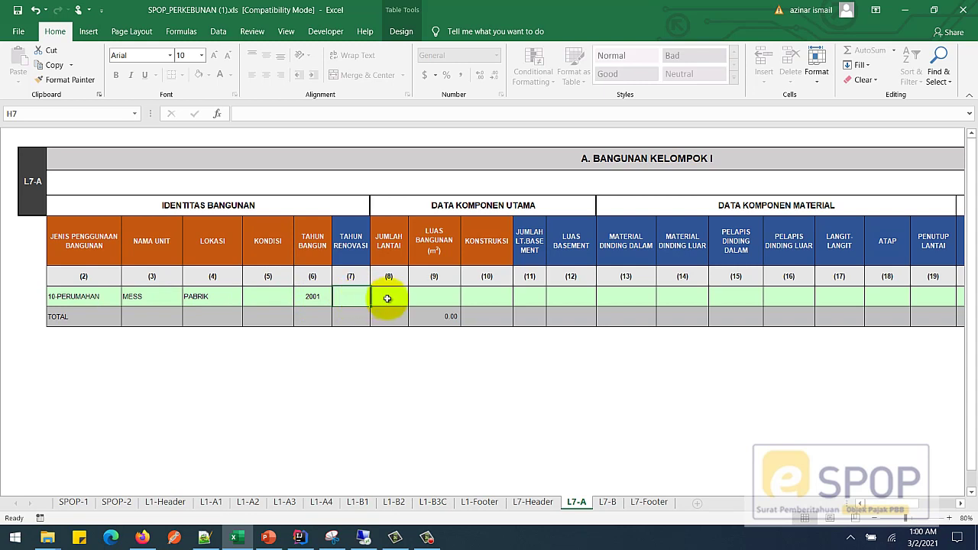
pyautogui.click(387, 298)
pyautogui.write('1')
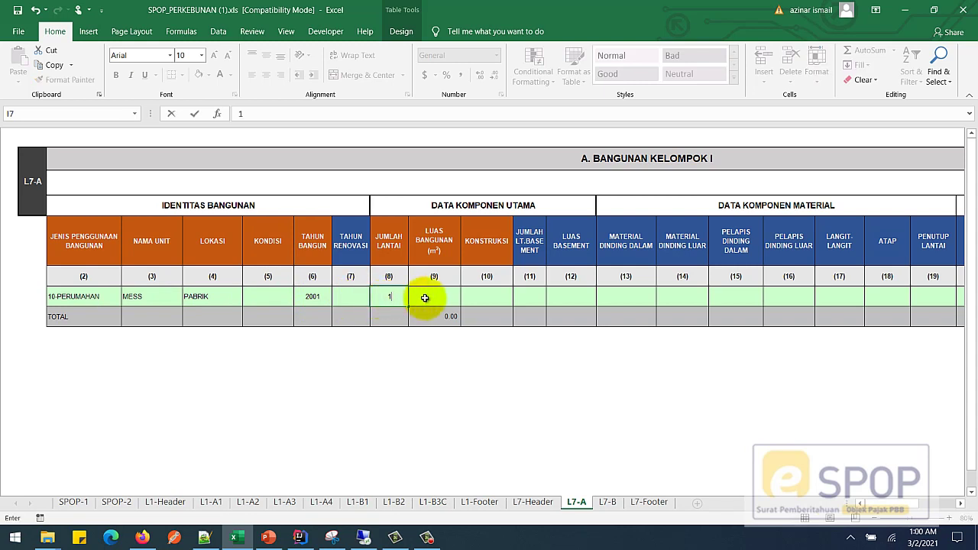
pyautogui.click(424, 298)
pyautogui.write('120')
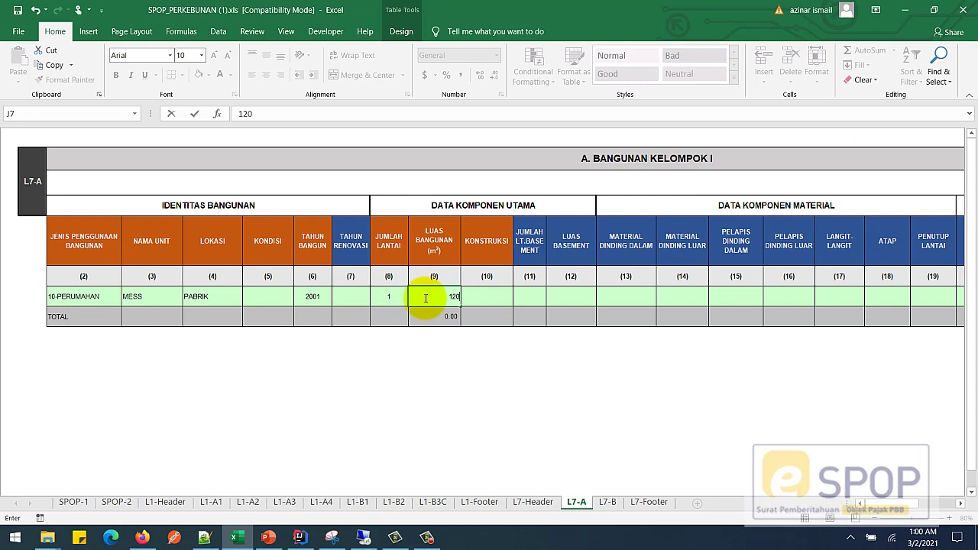
pyautogui.click(564, 297)
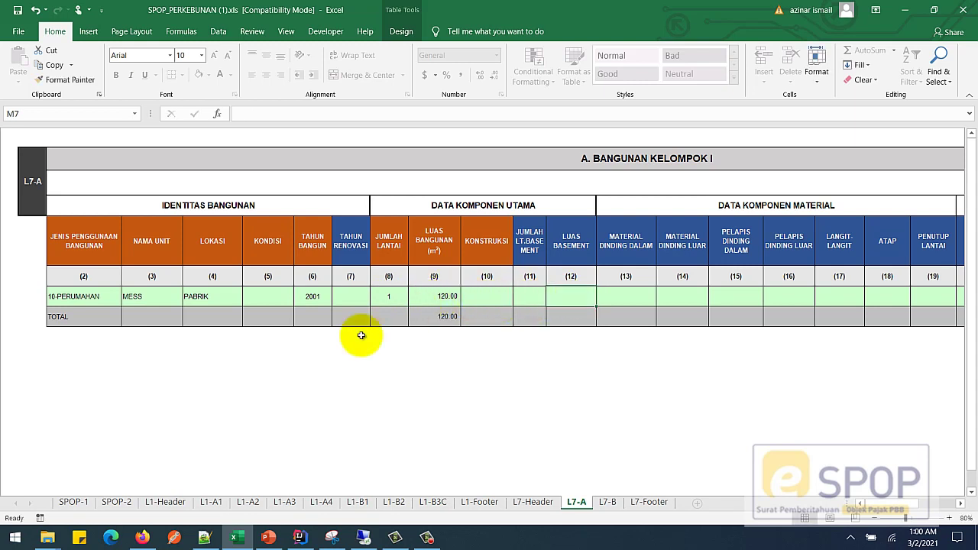
pyautogui.click(267, 298)
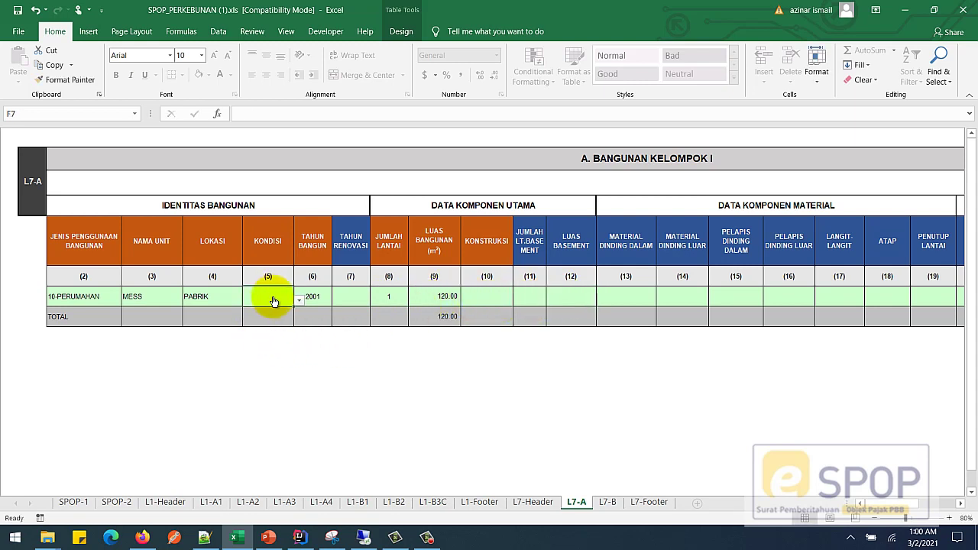
pyautogui.click(484, 297)
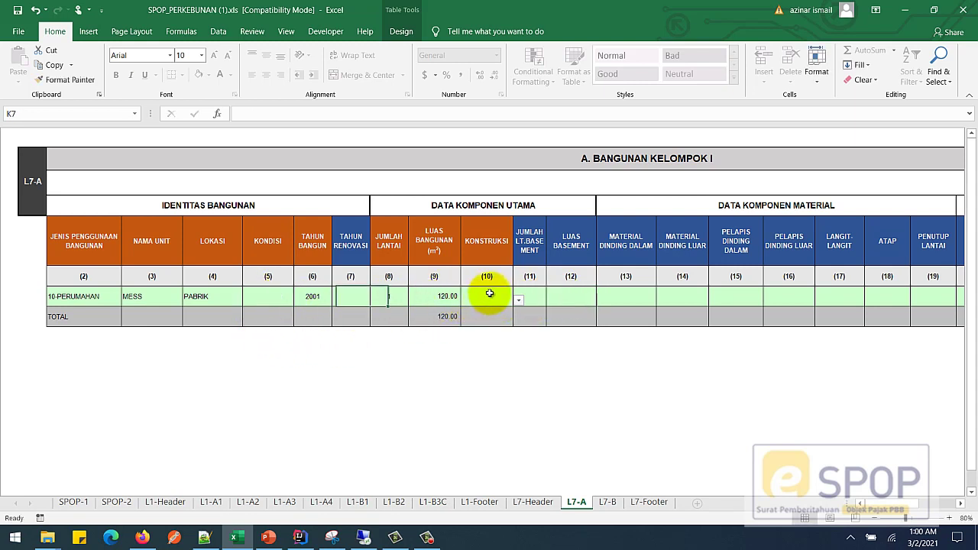
# Generate the SPOP XML file again from the L7-Footer sheet and dismiss the message
pyautogui.click(663, 506)
pyautogui.click(542, 348)
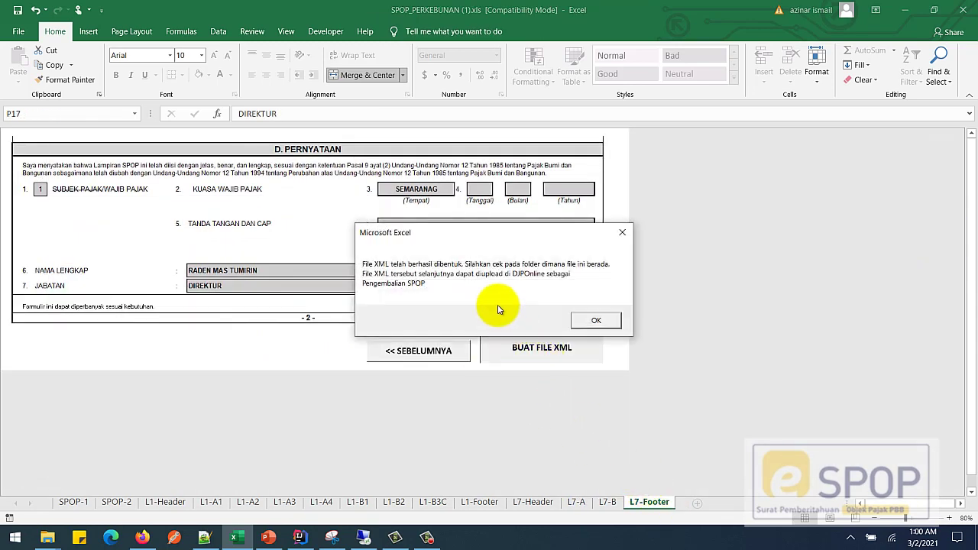
pyautogui.click(594, 319)
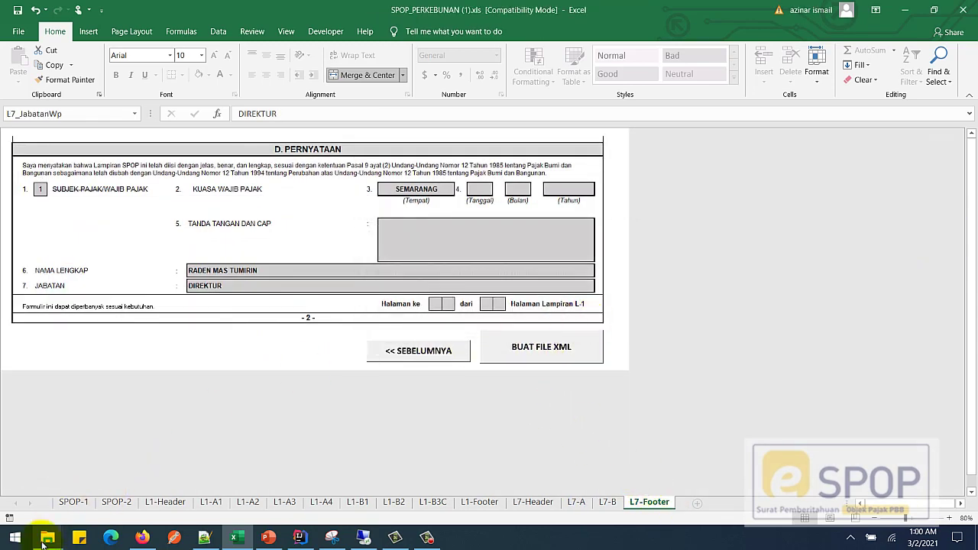
# Switch to the SPOP PBB P5L folder in File Explorer and copy the newly generated XML file
pyautogui.moveTo(47, 537)
pyautogui.click(55, 495)
pyautogui.click(224, 129)
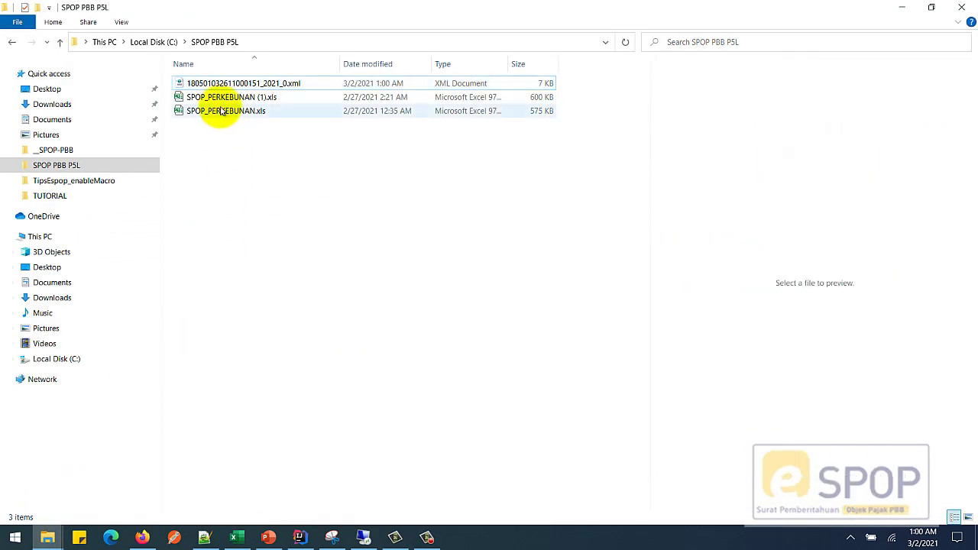
pyautogui.click(225, 96)
pyautogui.click(226, 87)
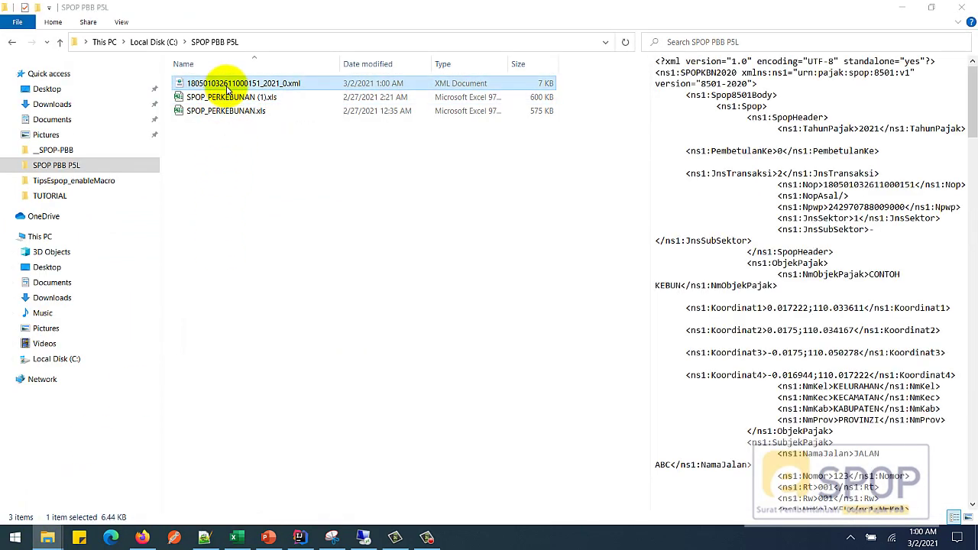
pyautogui.click(229, 97)
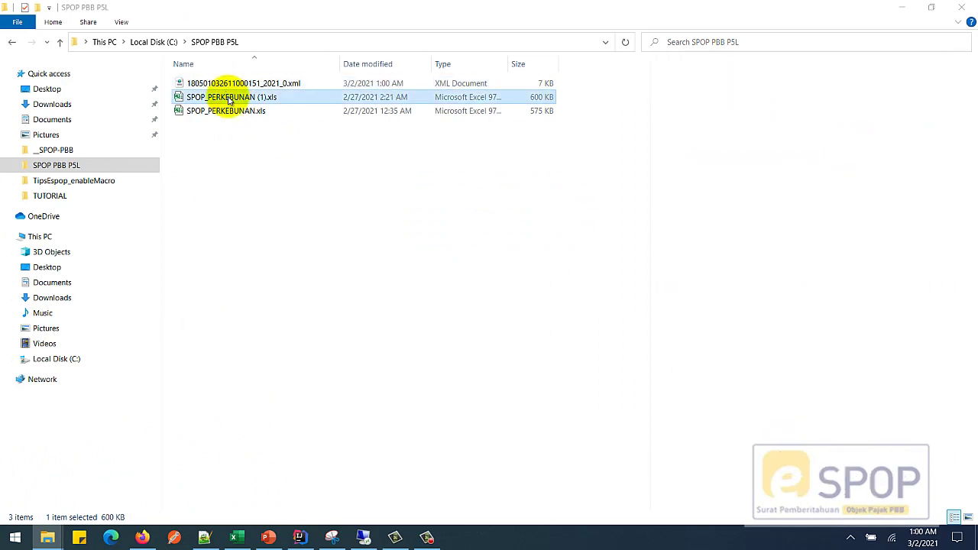
pyautogui.click(233, 87)
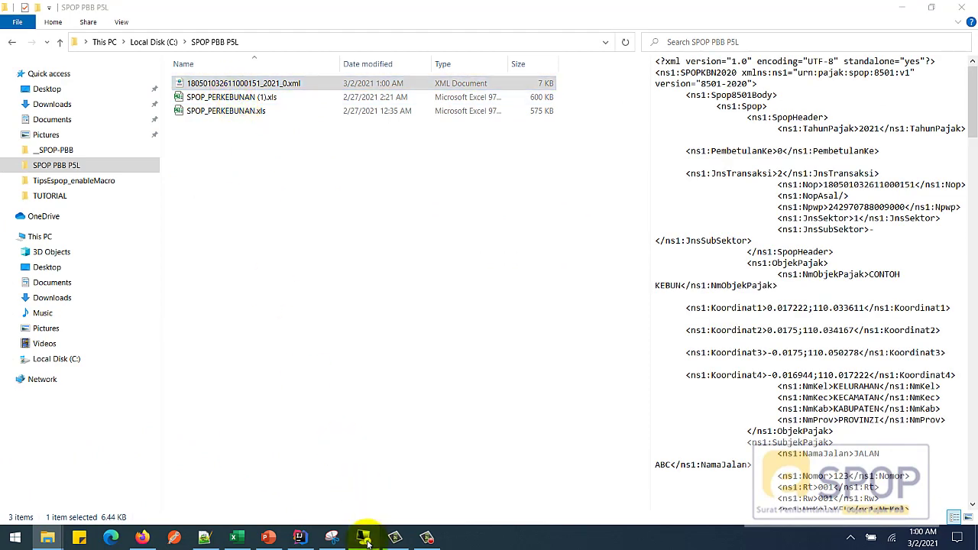
# Switch to the remote desktop and paste the XML into the TUTORIAL folder, replacing the existing file
pyautogui.click(363, 537)
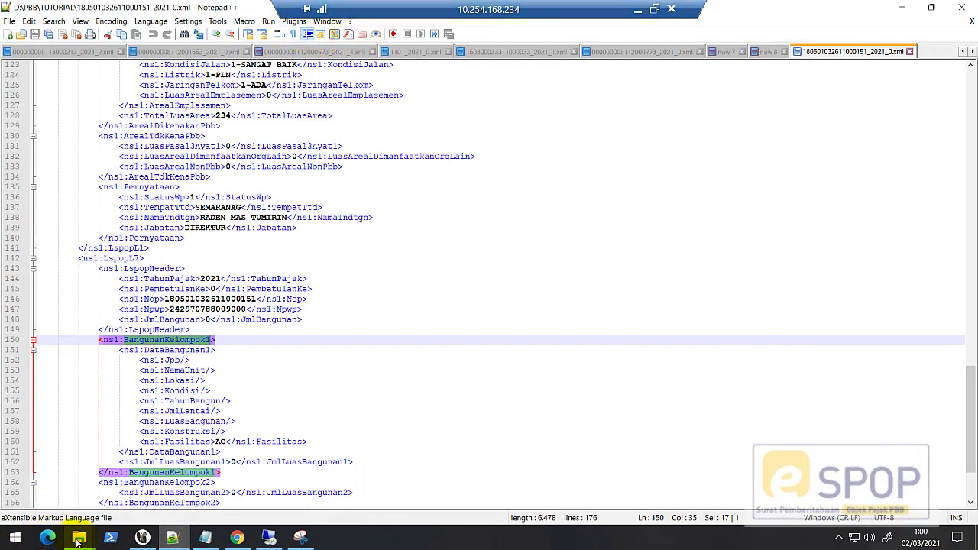
pyautogui.moveTo(80, 536)
pyautogui.click(219, 485)
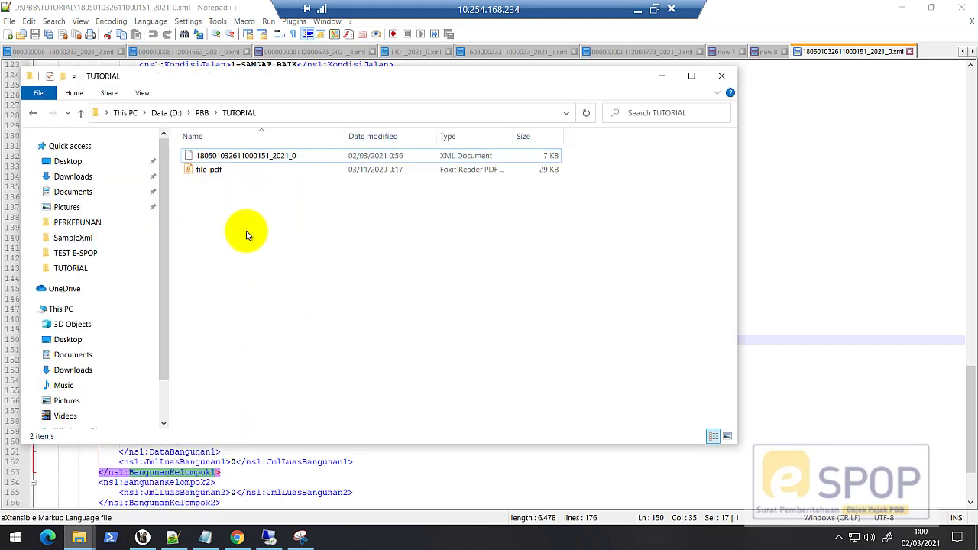
pyautogui.hotkey('ctrl', 'v')
pyautogui.click(405, 220)
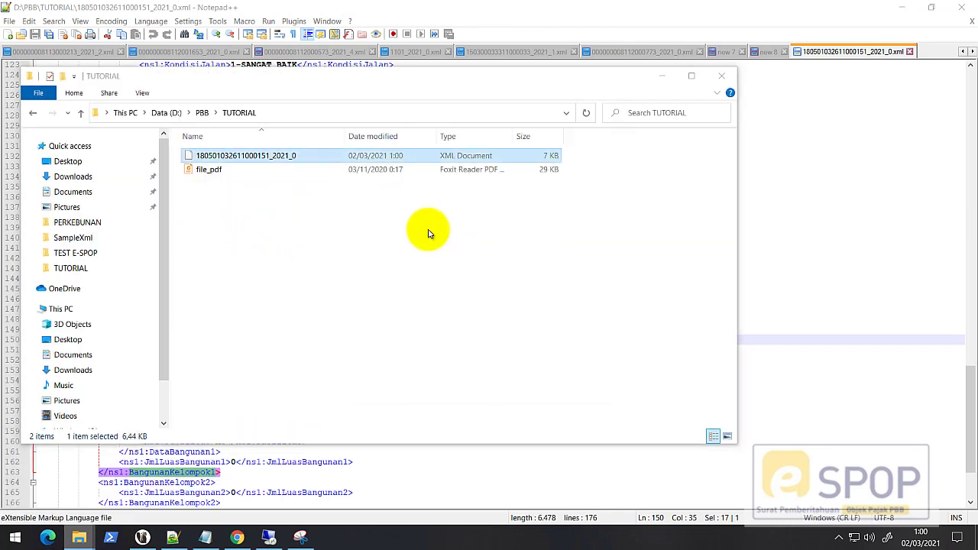
# Switch to E-SPOP in Chrome, replace the attached XML with the updated file from the TUTORIAL folder and submit the report
pyautogui.click(236, 537)
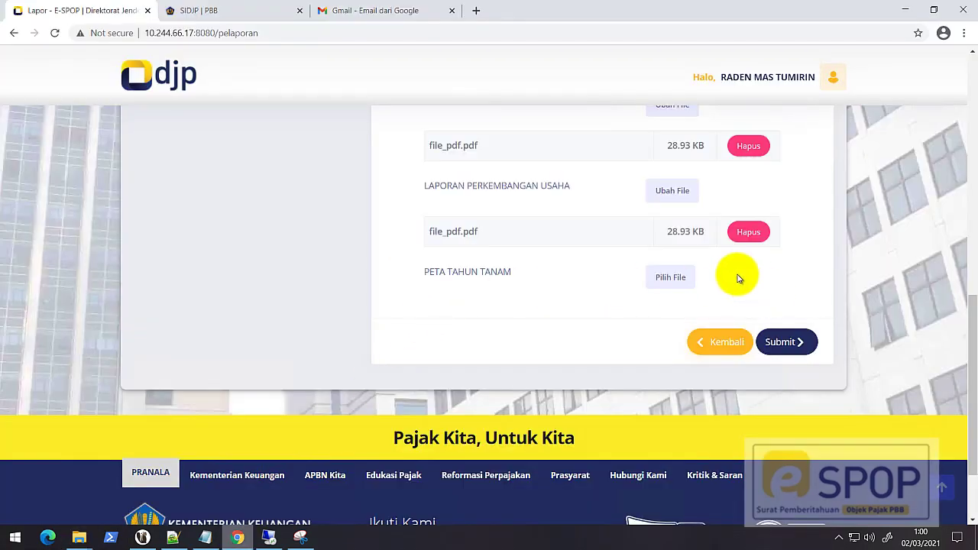
pyautogui.scroll(2, 716, 250)
pyautogui.scroll(2, 716, 250)
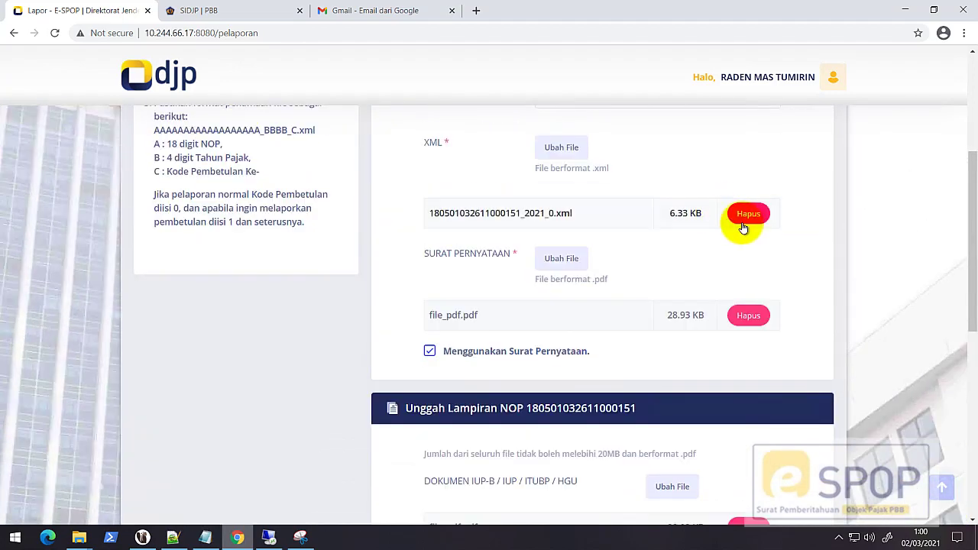
pyautogui.click(739, 217)
pyautogui.click(561, 149)
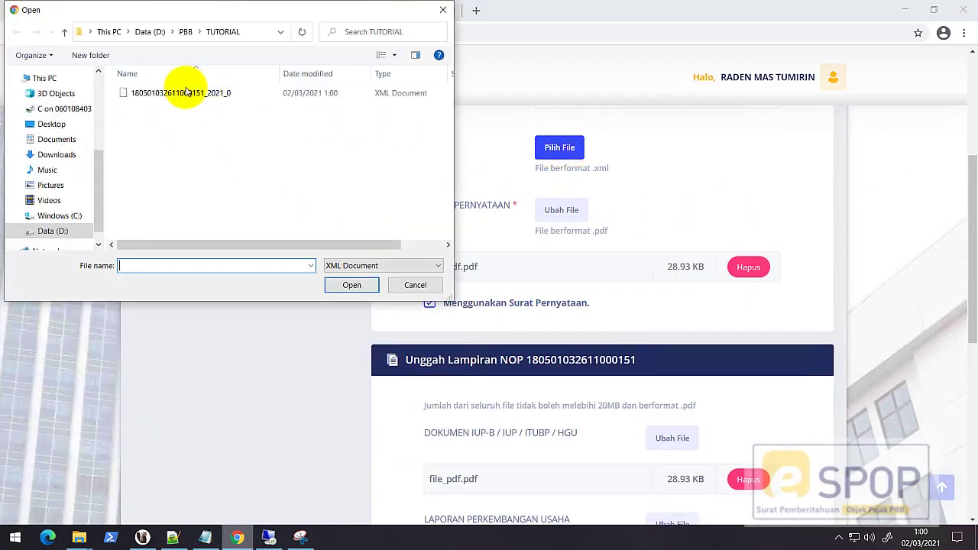
pyautogui.click(163, 92)
pyautogui.doubleClick(162, 92)
pyautogui.scroll(-4, 686, 317)
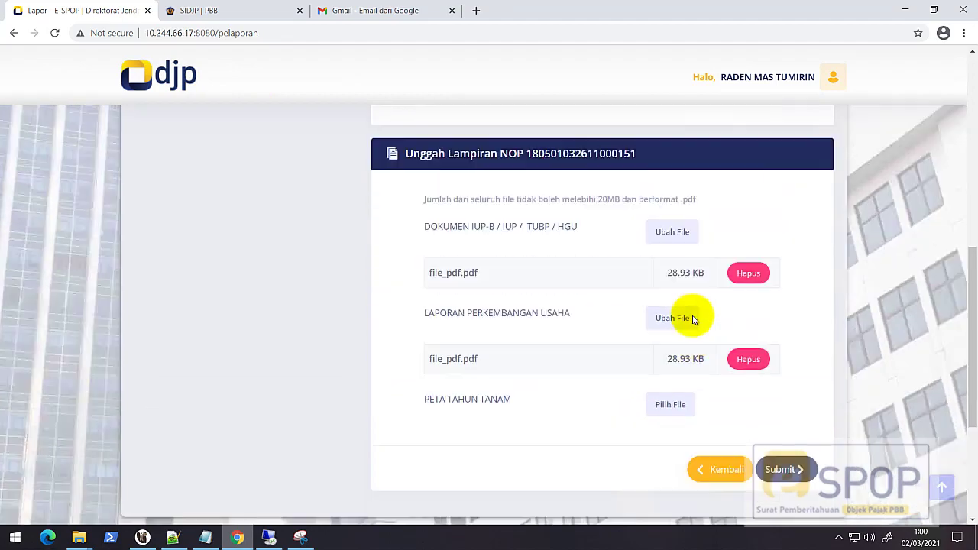
pyautogui.click(779, 412)
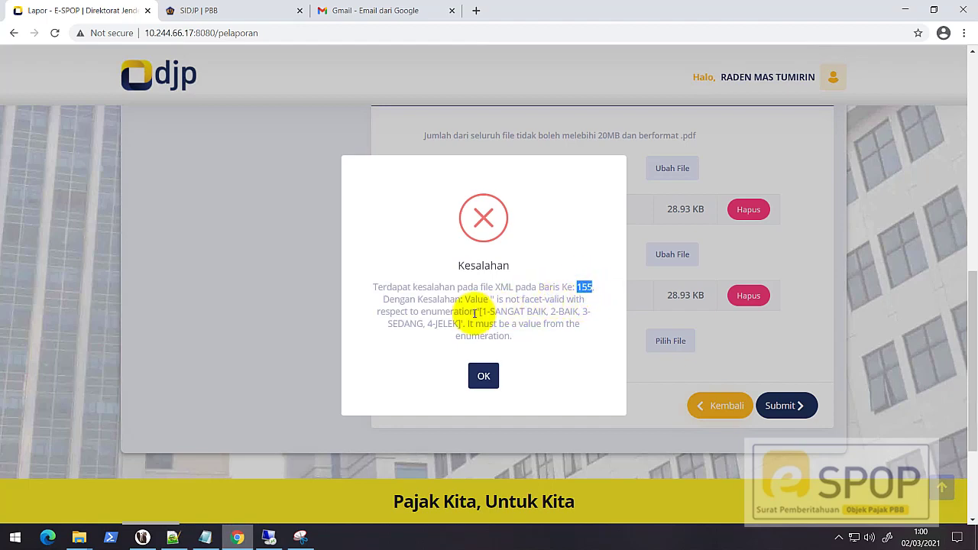
# Read the E-SPOP validation error, checking the reported line number and the list of allowed values
pyautogui.moveTo(480, 312); pyautogui.dragTo(452, 325)
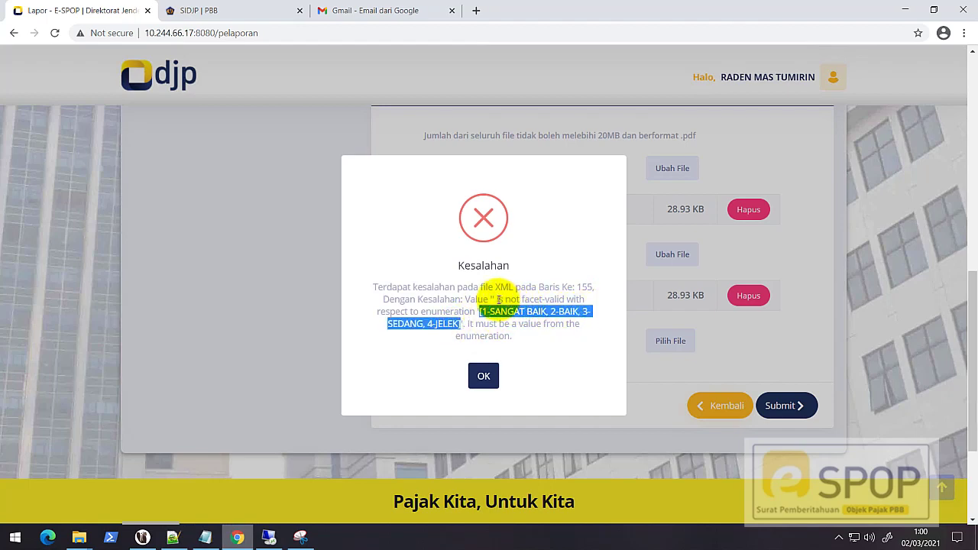
pyautogui.moveTo(494, 299); pyautogui.dragTo(437, 324)
pyautogui.click(441, 324)
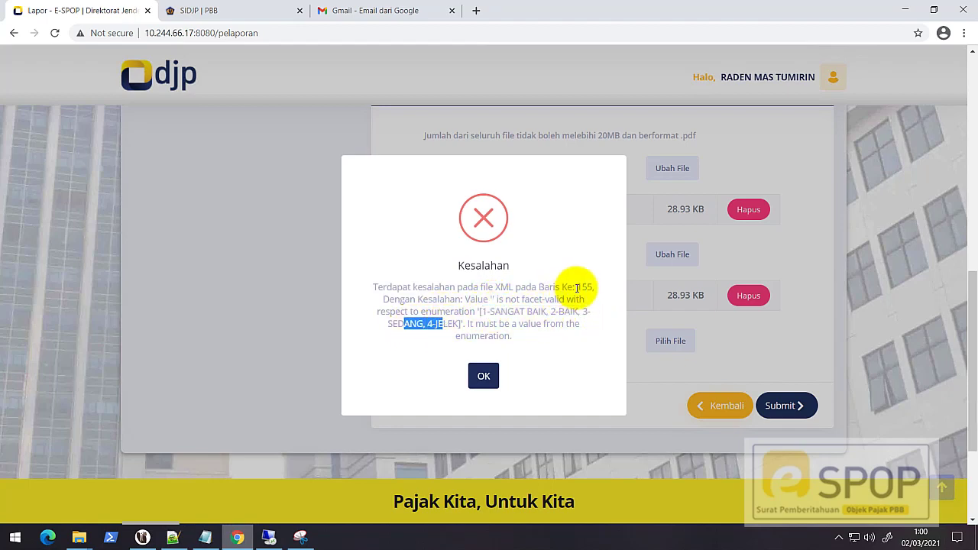
# Switch to Notepad++, reload the updated XML and examine the Kondisi element on line 155 inside the DataBangunan1 block
pyautogui.click(174, 541)
pyautogui.click(493, 333)
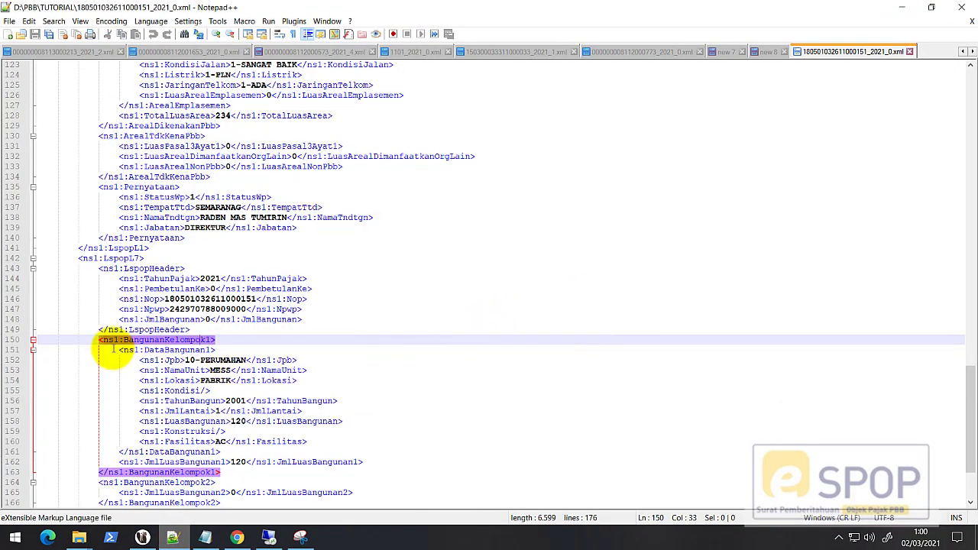
pyautogui.scroll(-2, 109, 336)
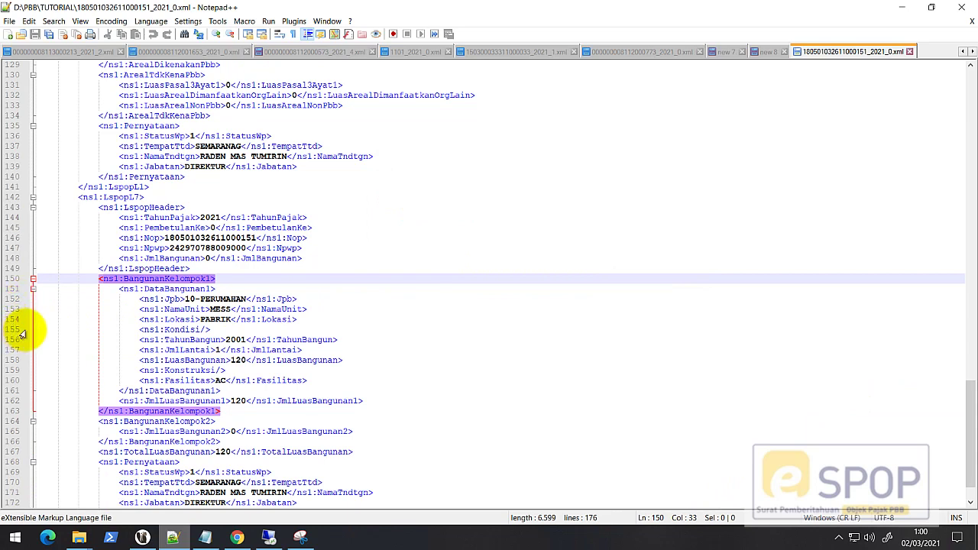
pyautogui.moveTo(160, 330); pyautogui.dragTo(211, 330)
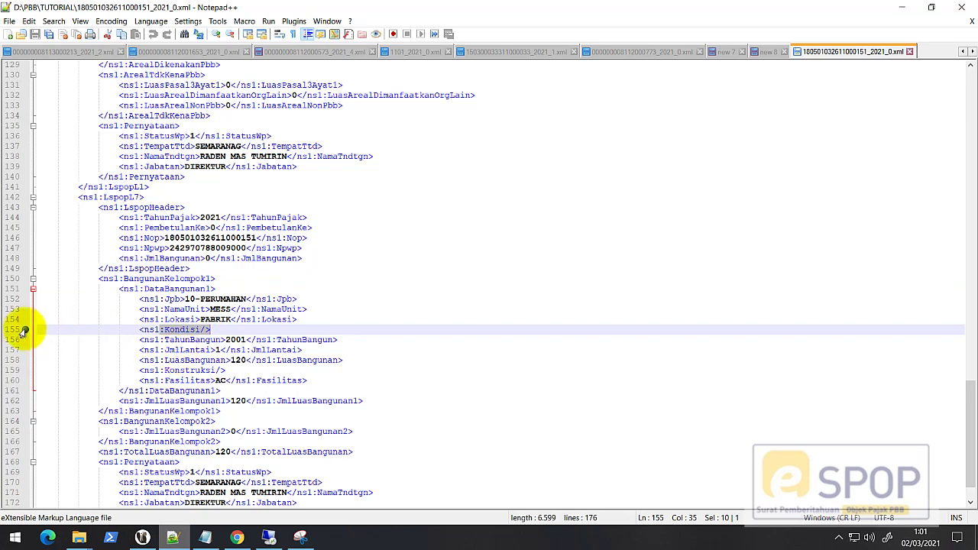
pyautogui.moveTo(119, 289); pyautogui.dragTo(226, 391)
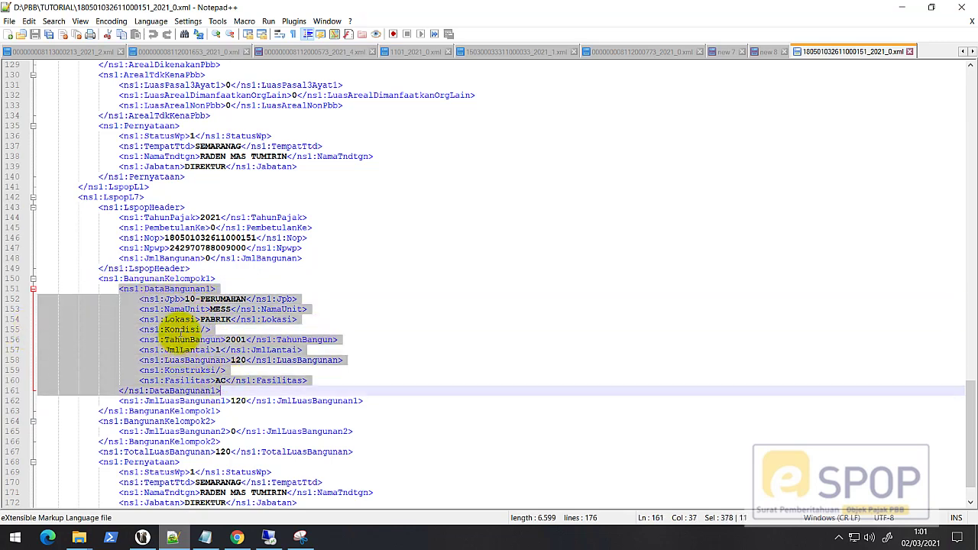
pyautogui.doubleClick(184, 330)
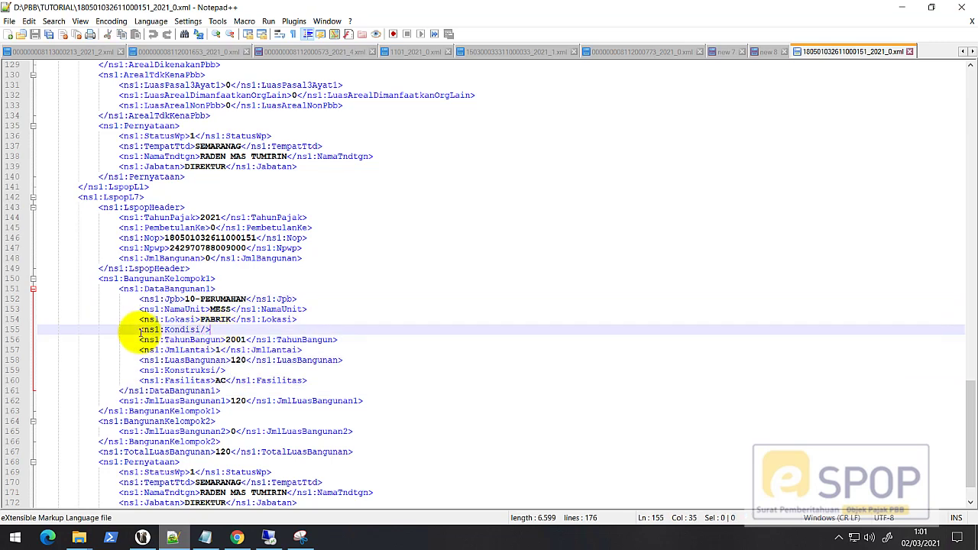
pyautogui.moveTo(141, 330); pyautogui.dragTo(212, 330)
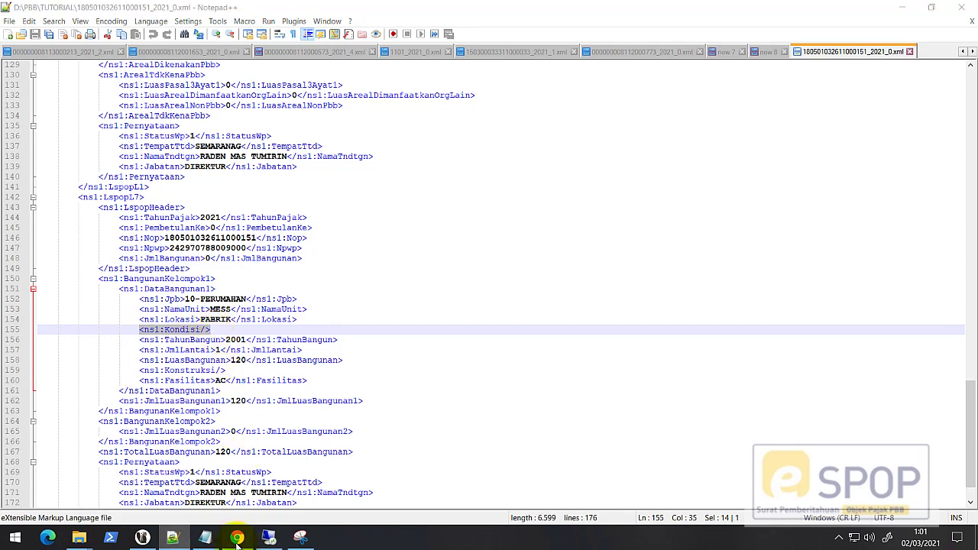
# Dismiss the E-SPOP error, then return to the Excel workbook and set the L7-A building row's Kondisi to 2-BAIK
pyautogui.click(237, 537)
pyautogui.click(484, 375)
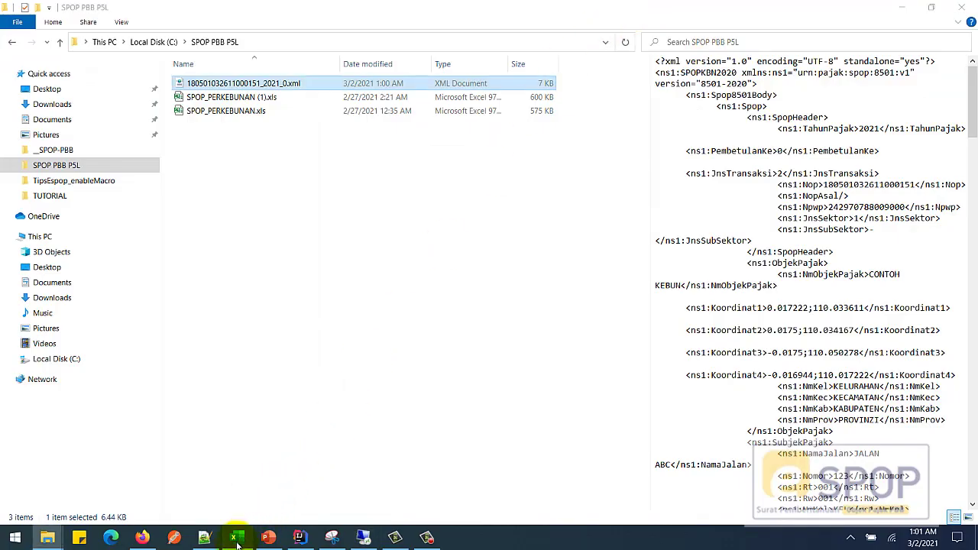
pyautogui.click(237, 537)
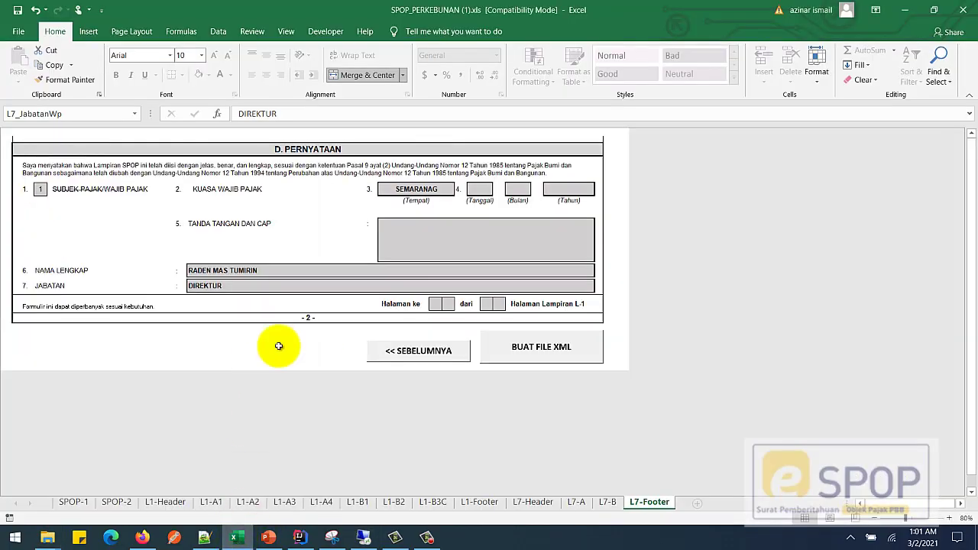
pyautogui.click(575, 503)
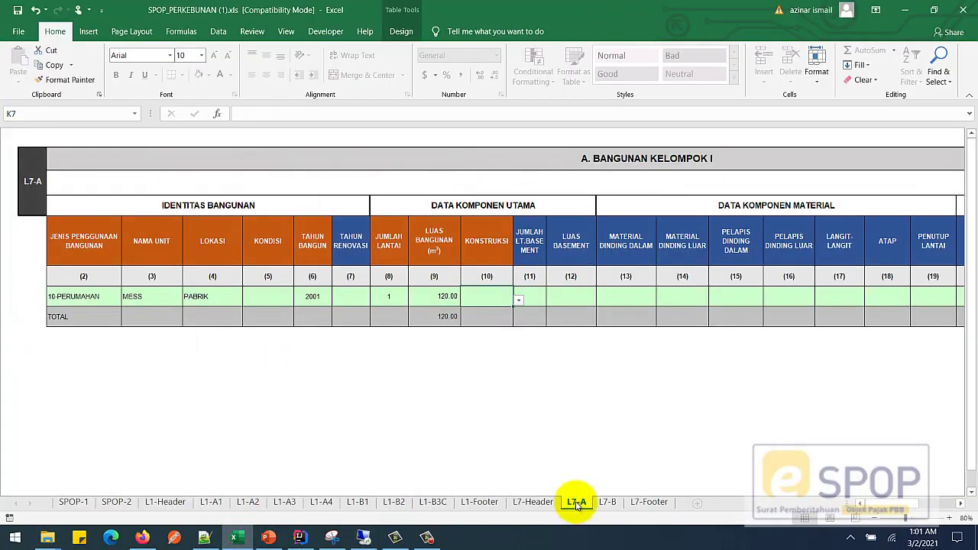
pyautogui.click(278, 301)
pyautogui.click(300, 298)
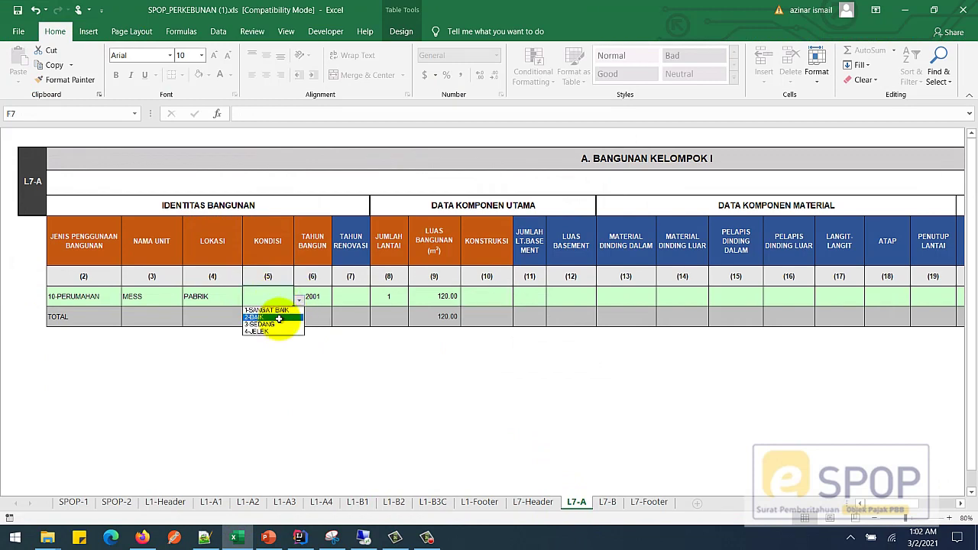
pyautogui.click(279, 318)
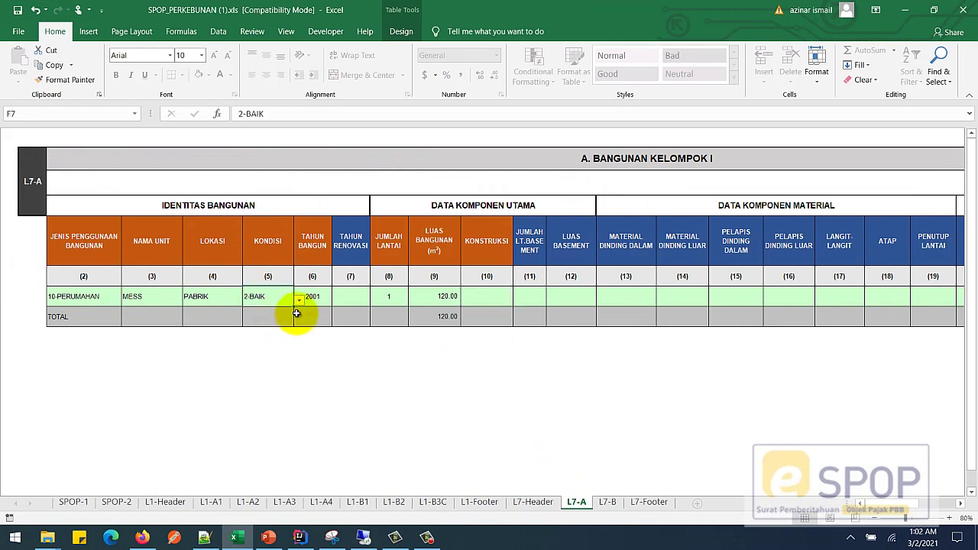
# Regenerate the XML file from the L7-Footer sheet, then copy it from the SPOP PBB P5L folder
pyautogui.click(648, 502)
pyautogui.click(556, 345)
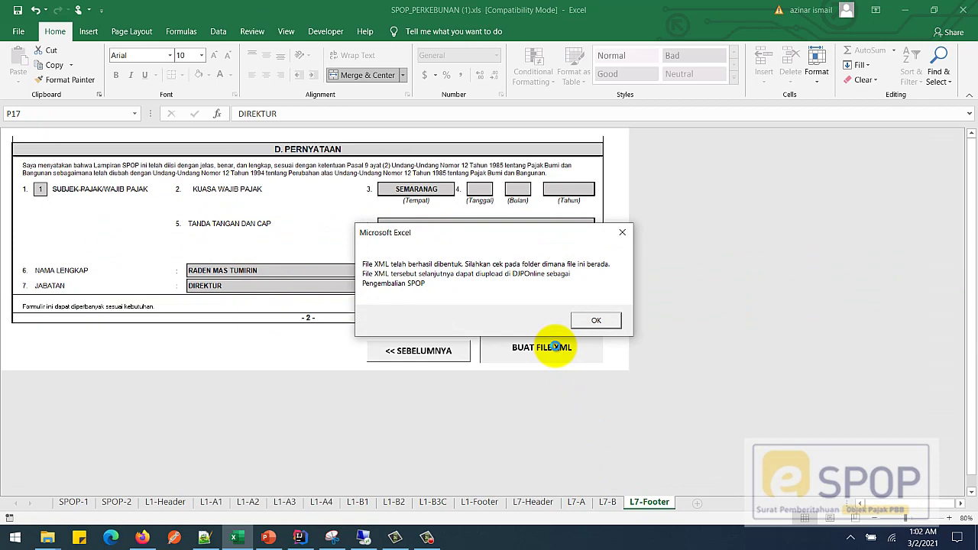
pyautogui.click(598, 324)
pyautogui.moveTo(48, 537)
pyautogui.click(77, 482)
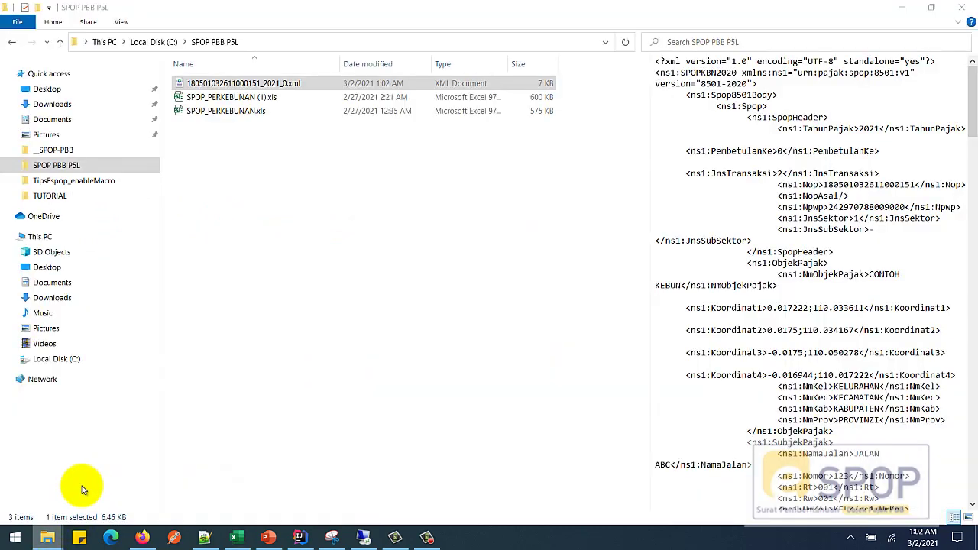
pyautogui.click(268, 83)
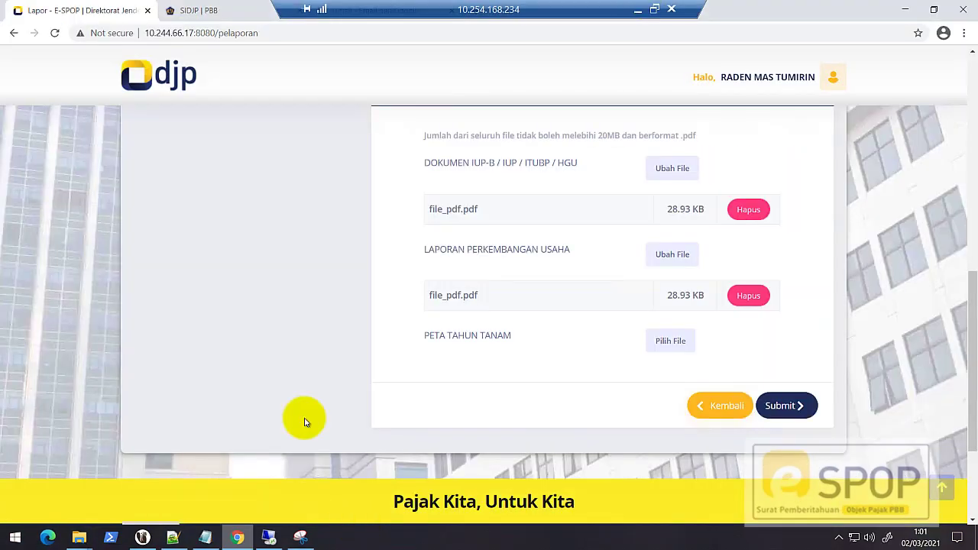
# In the remote session, paste the XML into the TUTORIAL folder, replacing the existing copy, and minimize the folder window
pyautogui.moveTo(79, 537)
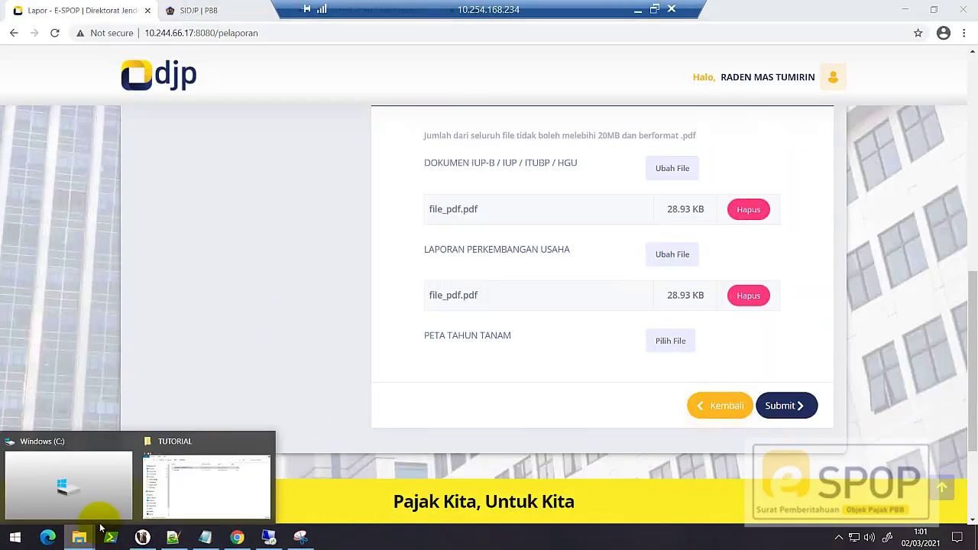
pyautogui.click(229, 465)
pyautogui.hotkey('ctrl', 'v')
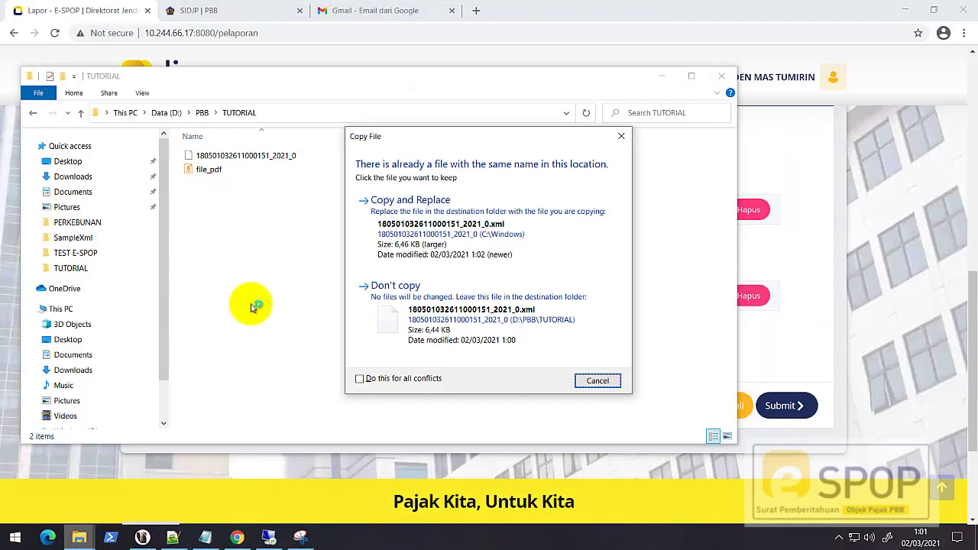
pyautogui.click(466, 233)
pyautogui.click(323, 279)
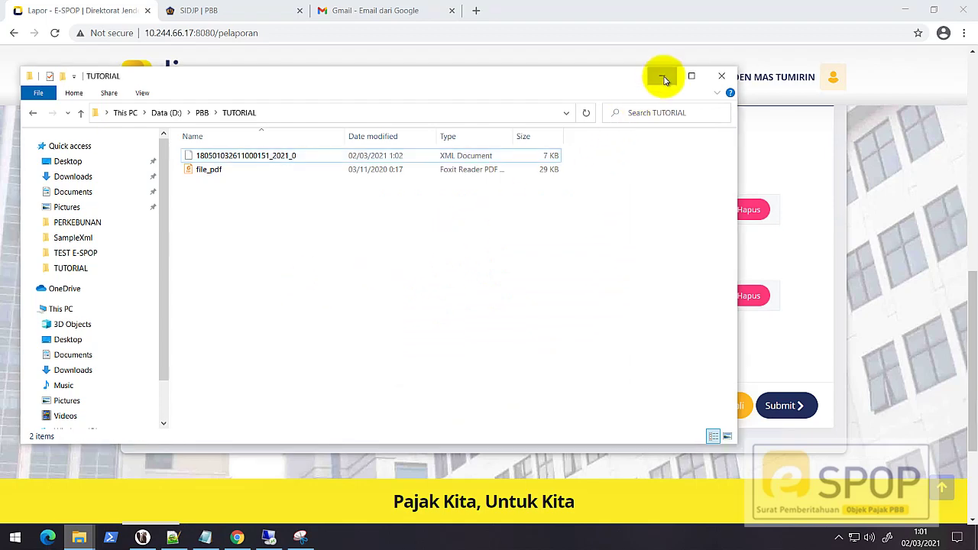
pyautogui.click(662, 76)
# Replace the XML attached to the E-SPOP report with the new file from the TUTORIAL folder and submit the report
pyautogui.scroll(5, 716, 309)
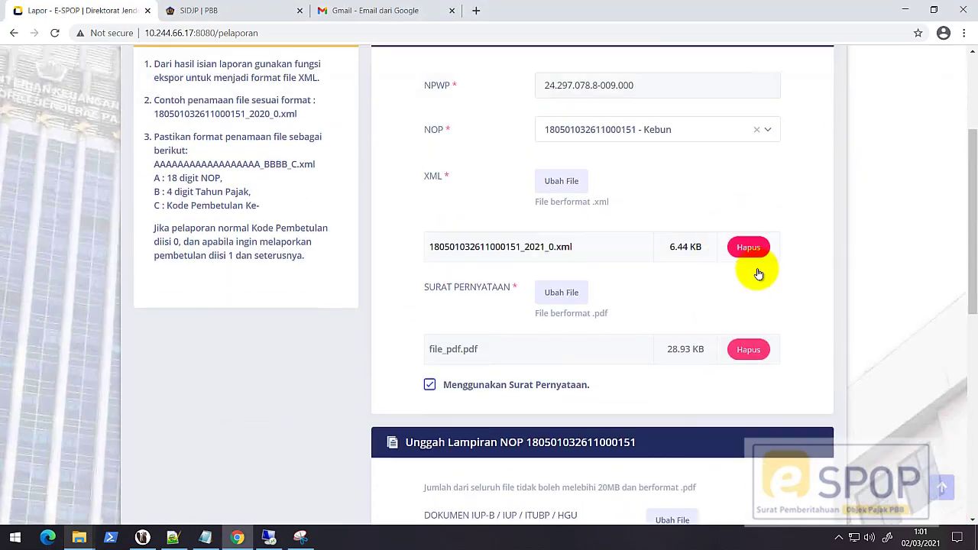
pyautogui.click(750, 257)
pyautogui.click(562, 184)
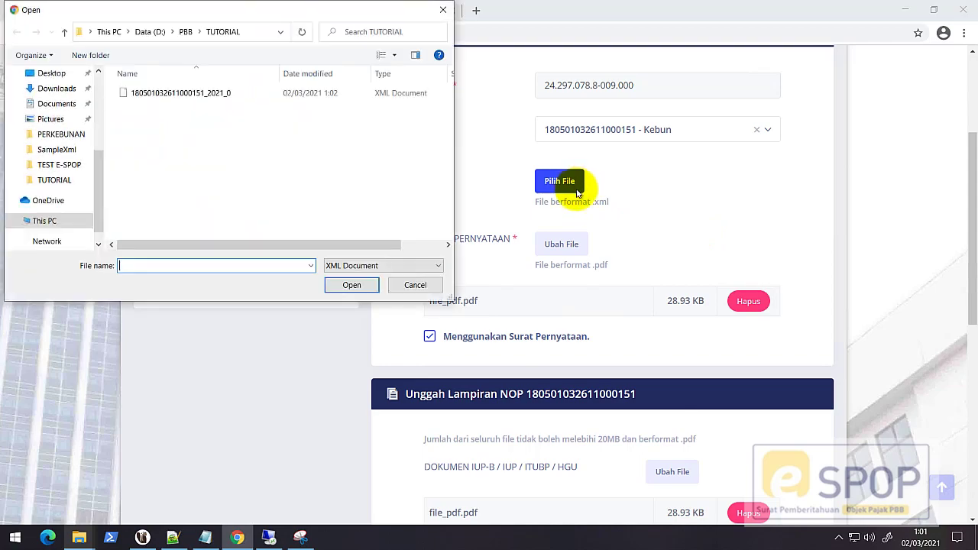
pyautogui.doubleClick(184, 101)
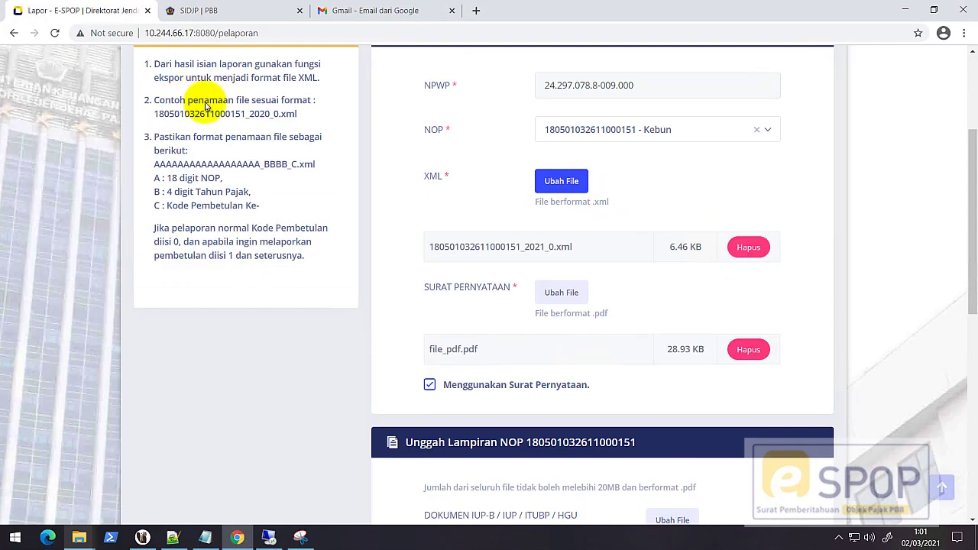
pyautogui.scroll(-5, 673, 382)
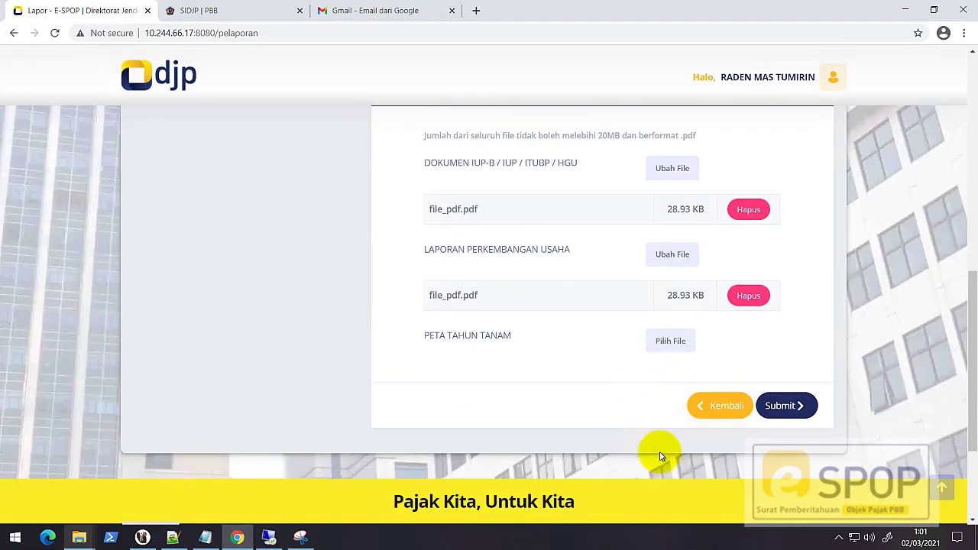
pyautogui.click(793, 407)
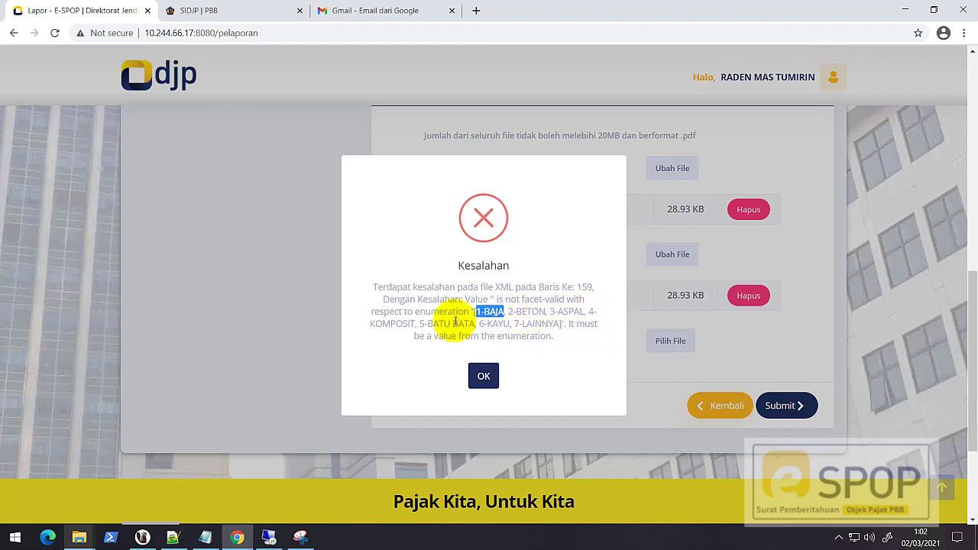
# Check the line number in the E-SPOP error, then reload the XML in Notepad++ and examine the Konstruksi element on line 159
pyautogui.doubleClick(584, 287)
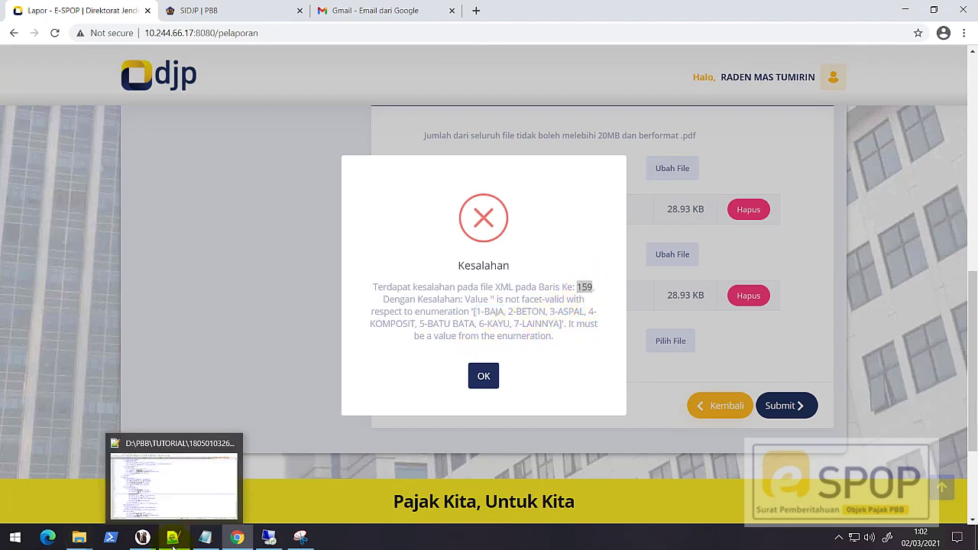
pyautogui.click(173, 537)
pyautogui.click(516, 323)
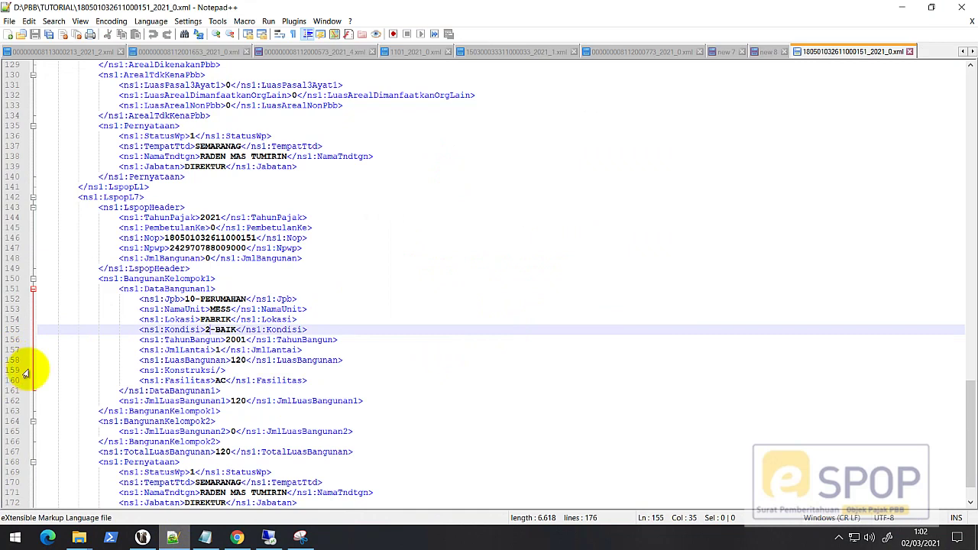
pyautogui.moveTo(140, 371); pyautogui.dragTo(233, 370)
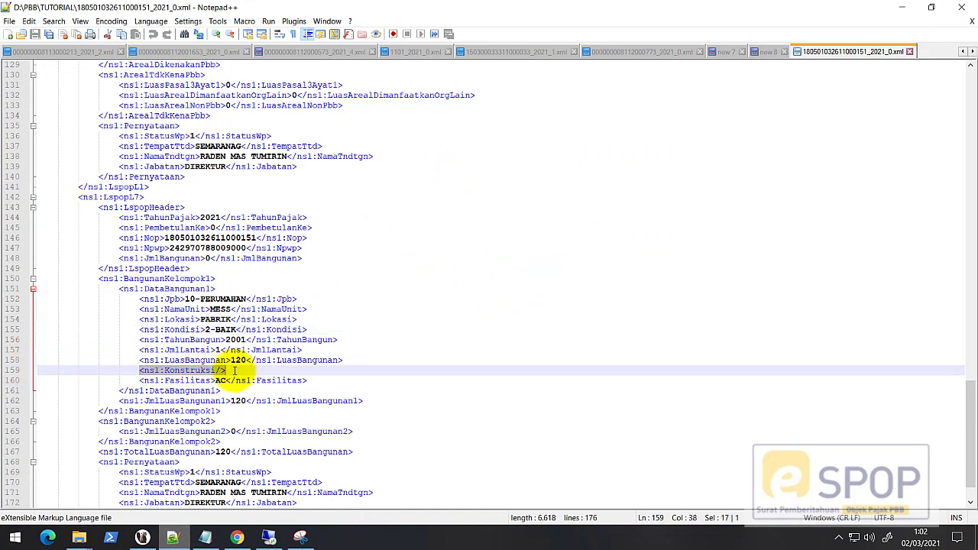
# Switch back to the Excel workbook and set the L7-A building row's Konstruksi to 1-BAJA
pyautogui.click(638, 11)
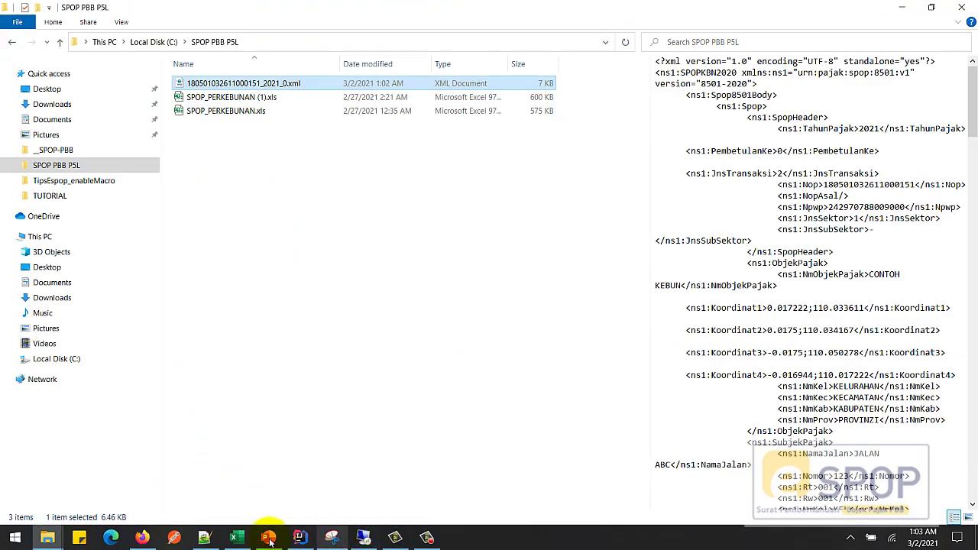
pyautogui.click(237, 539)
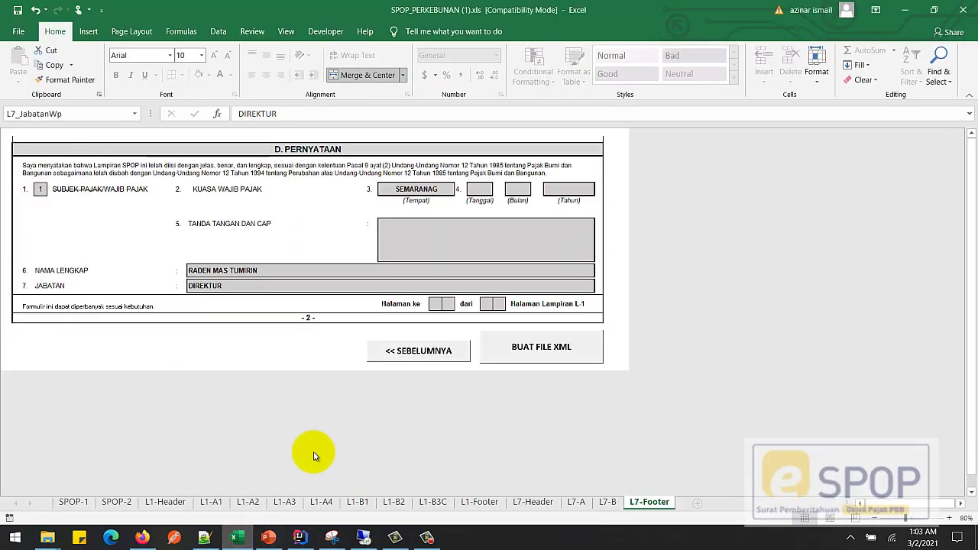
pyautogui.click(574, 502)
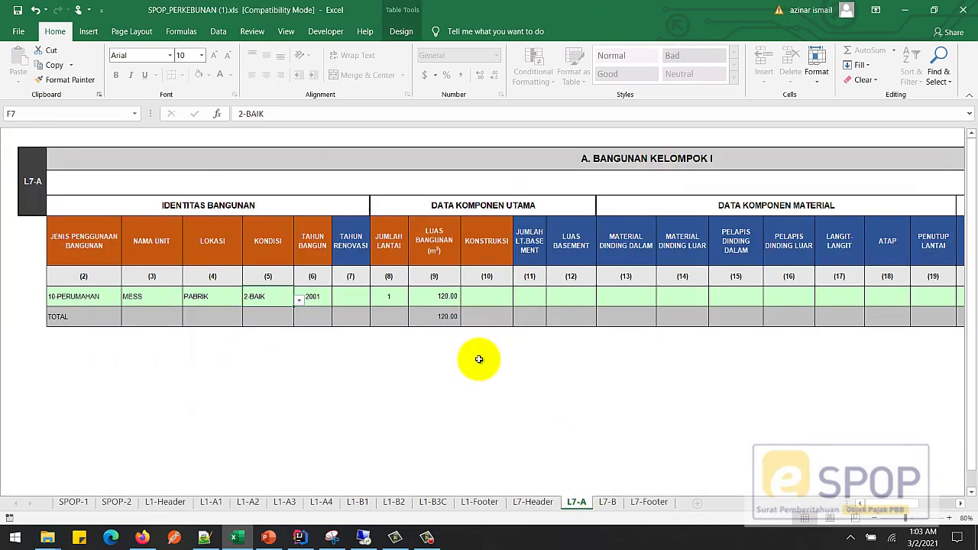
pyautogui.click(494, 297)
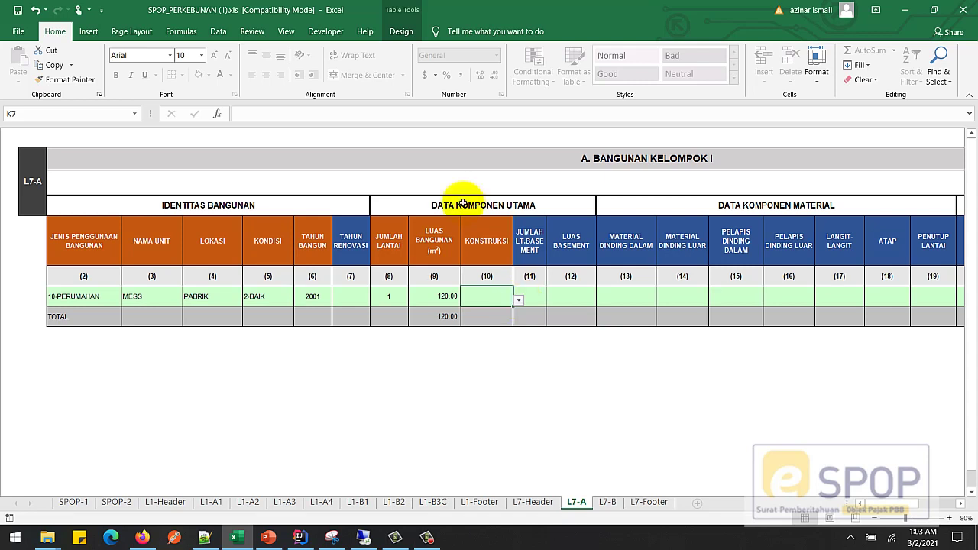
pyautogui.click(518, 299)
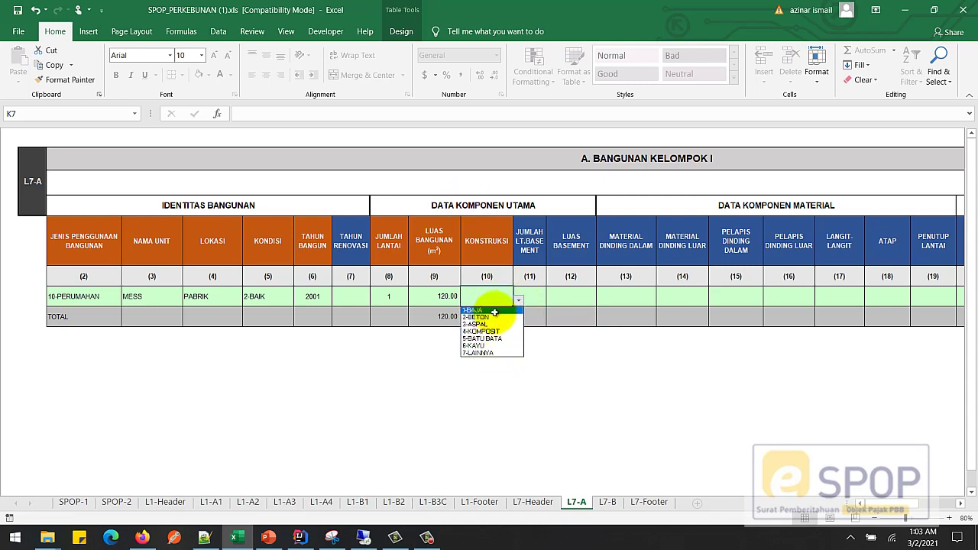
pyautogui.click(495, 310)
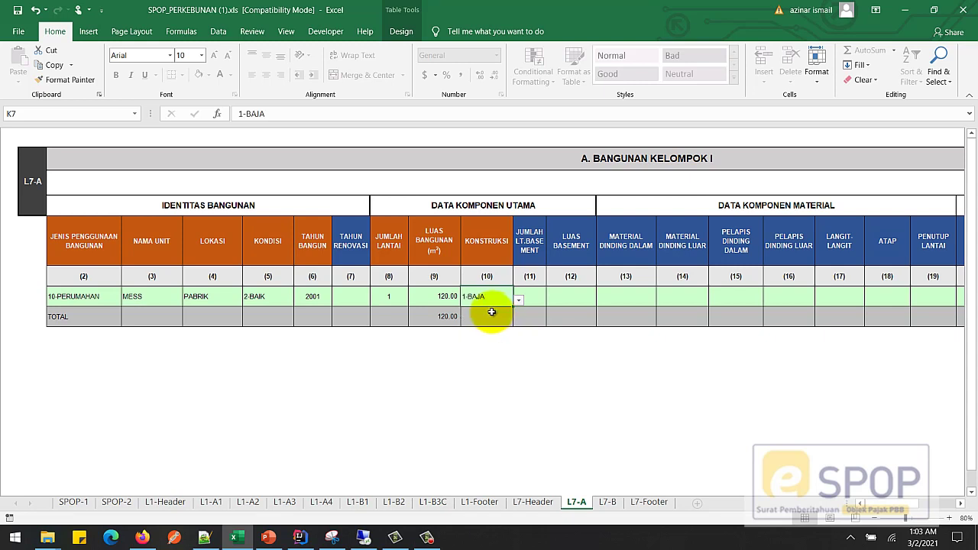
pyautogui.click(433, 299)
pyautogui.click(480, 299)
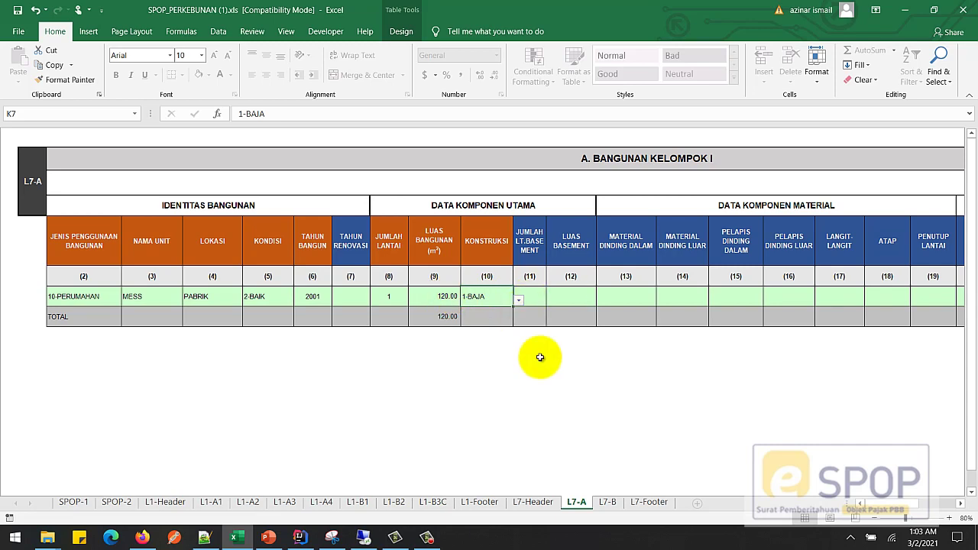
# Generate the XML again from the L7-Footer sheet with the Konstruksi value included, and copy the file in File Explorer
pyautogui.click(644, 505)
pyautogui.click(557, 346)
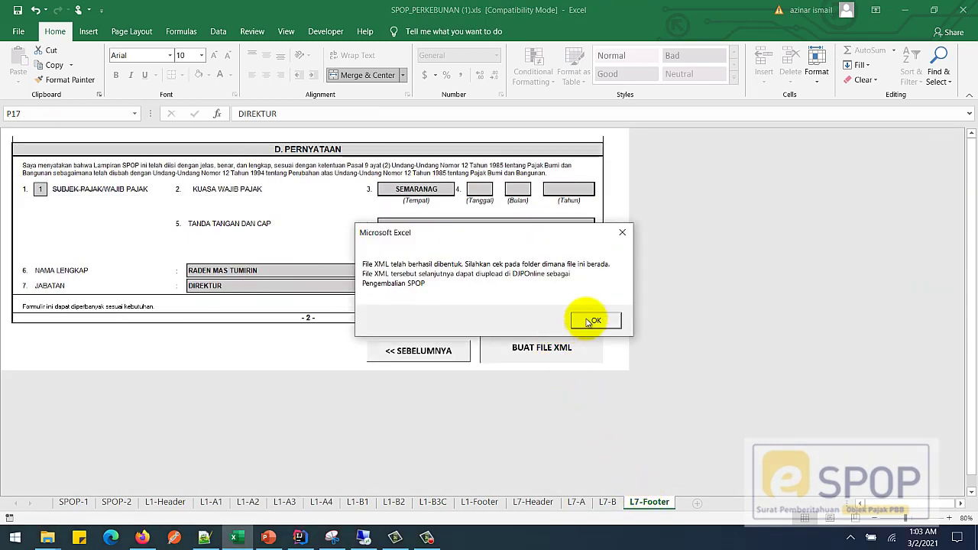
pyautogui.click(593, 320)
pyautogui.moveTo(54, 543)
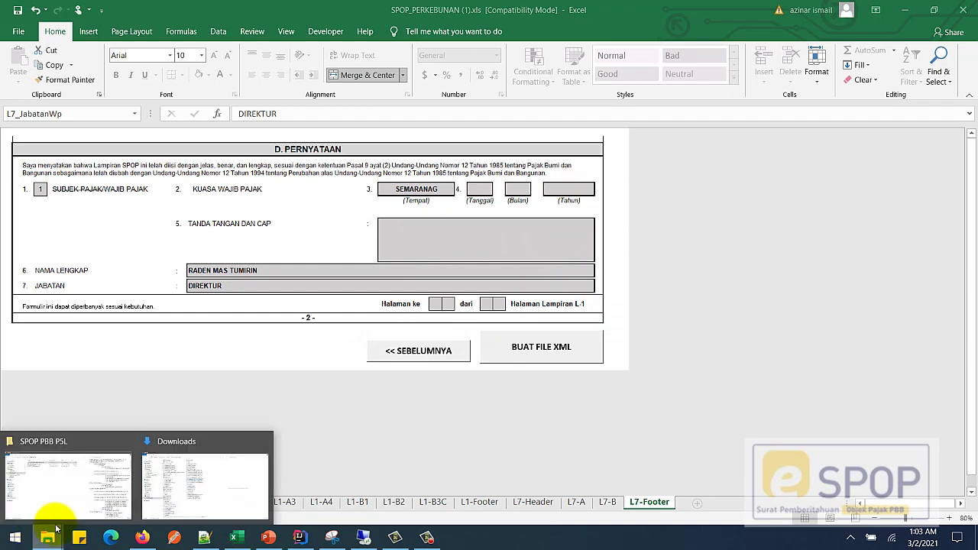
pyautogui.click(66, 481)
pyautogui.click(256, 95)
pyautogui.click(256, 88)
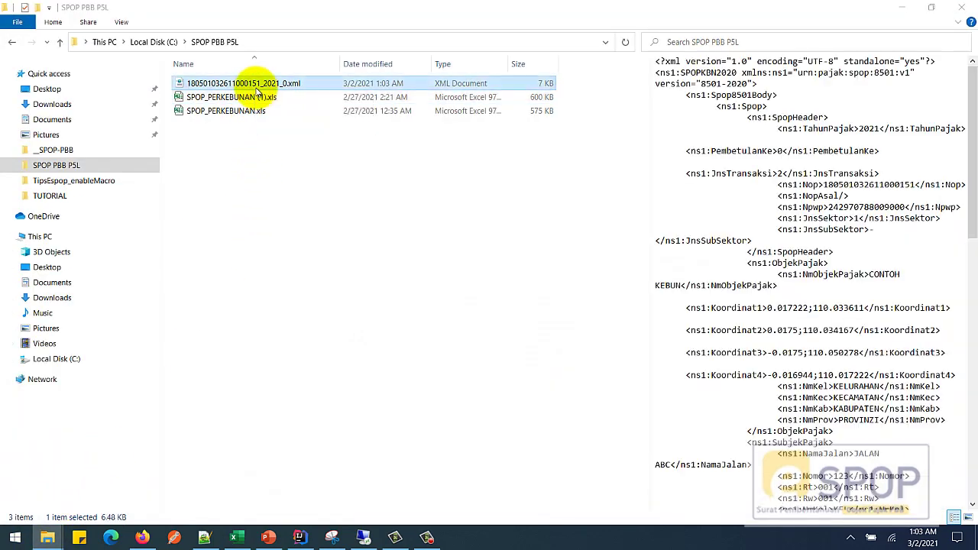
# Switch to the remote desktop and overwrite the XML in the TUTORIAL folder with the copied file
pyautogui.click(365, 538)
pyautogui.moveTo(78, 537)
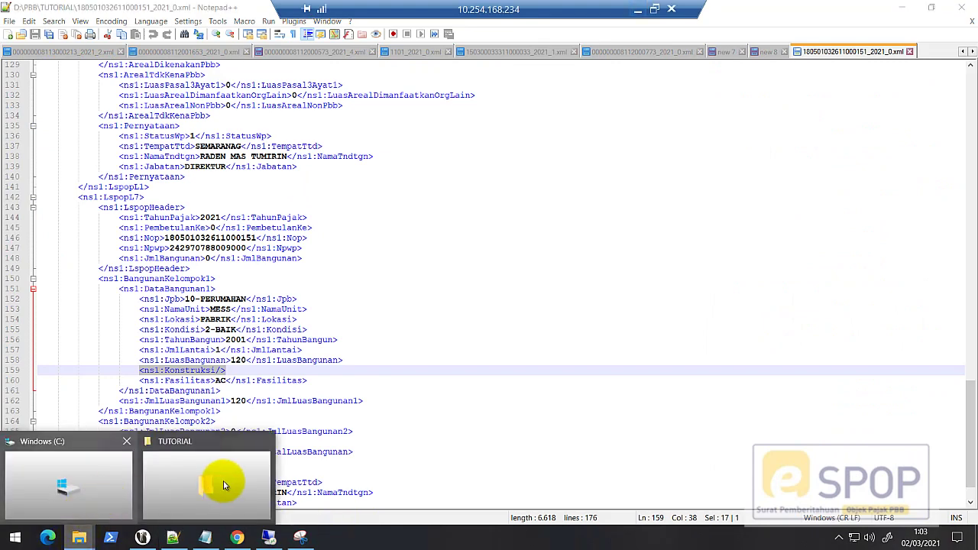
pyautogui.click(224, 485)
pyautogui.hotkey('ctrl', 'v')
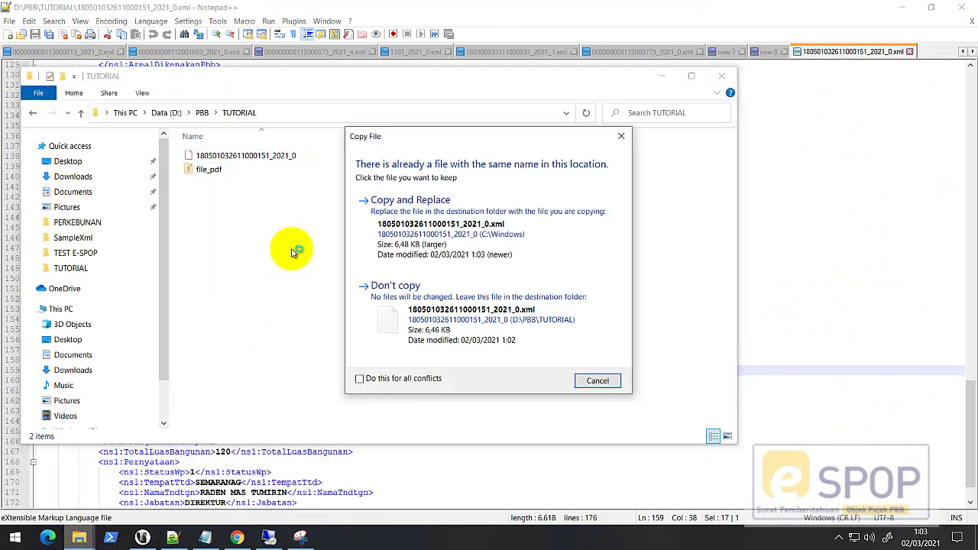
pyautogui.click(347, 244)
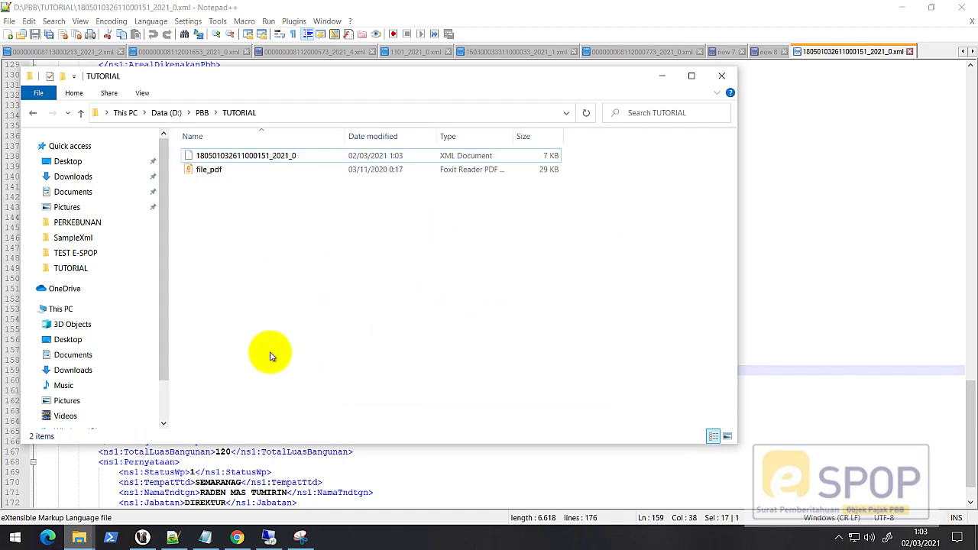
# Dismiss the E-SPOP error in Chrome, swap the attached XML for the updated TUTORIAL file and submit the report again
pyautogui.click(250, 477)
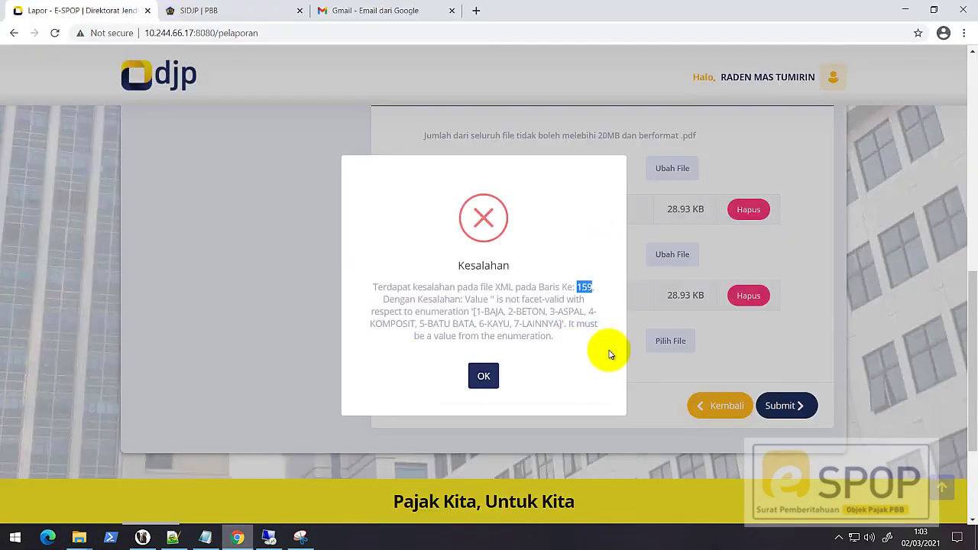
pyautogui.click(483, 376)
pyautogui.scroll(5, 774, 252)
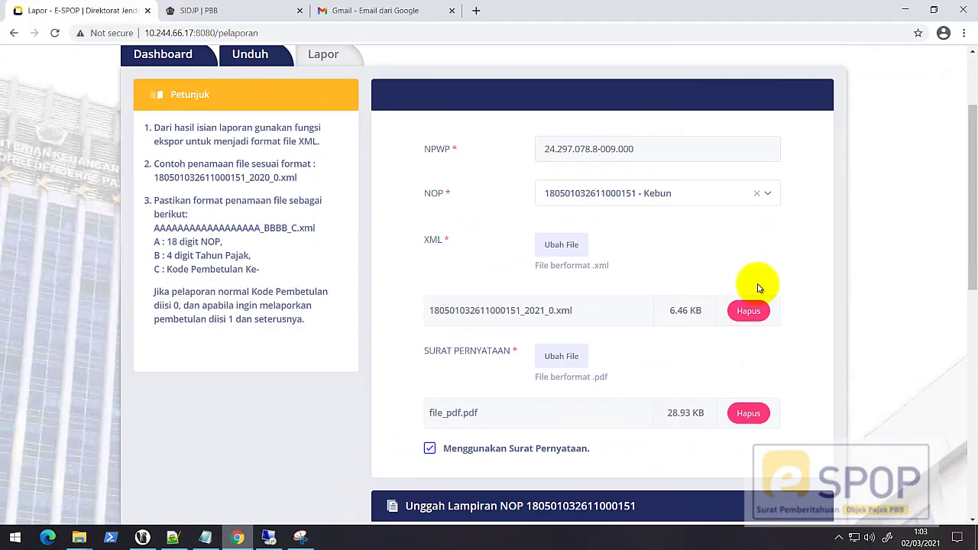
pyautogui.click(747, 308)
pyautogui.click(544, 246)
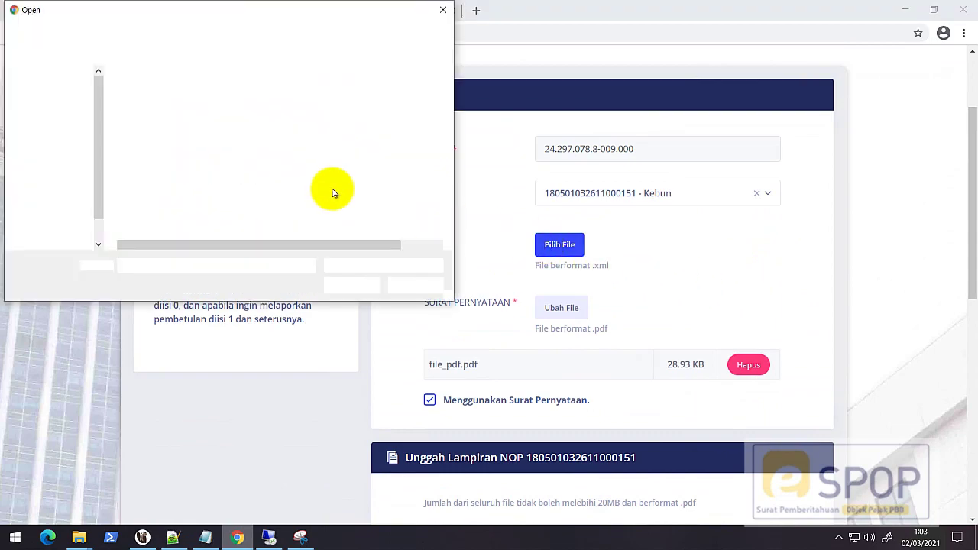
pyautogui.doubleClick(186, 99)
pyautogui.scroll(-5, 600, 293)
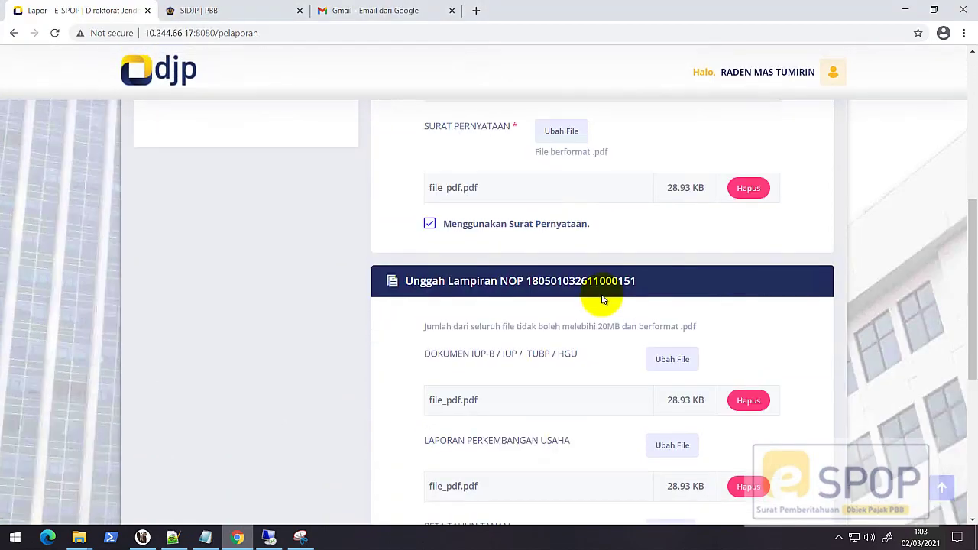
pyautogui.click(775, 467)
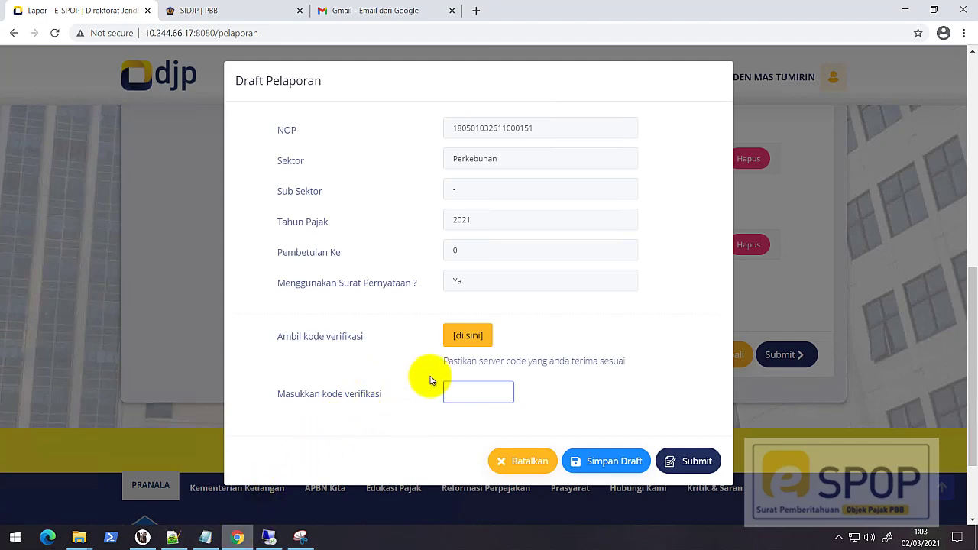
# Leave the remote desktop, switch to the Excel workbook and examine the empty Bangunan Kelompok II row on the L7-B sheet
pyautogui.moveTo(589, 6)
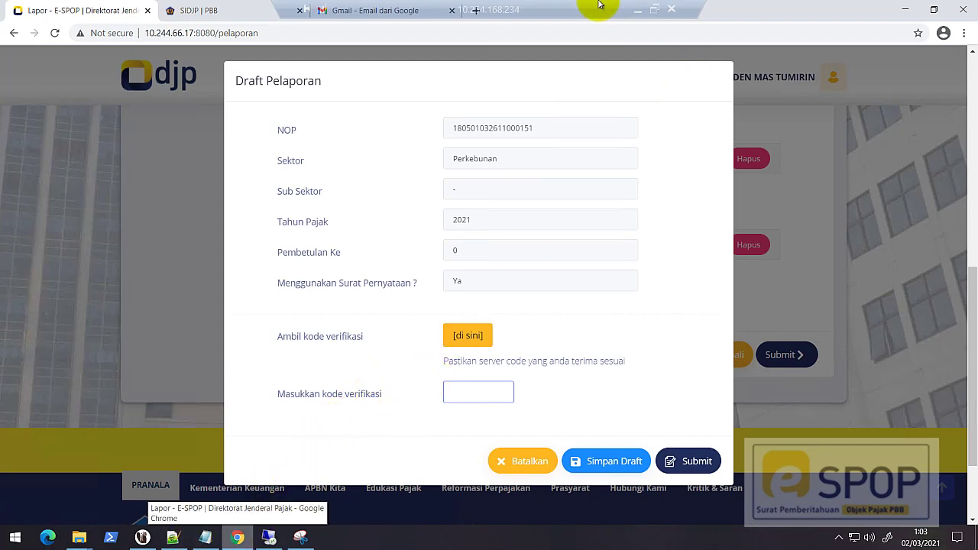
pyautogui.click(639, 10)
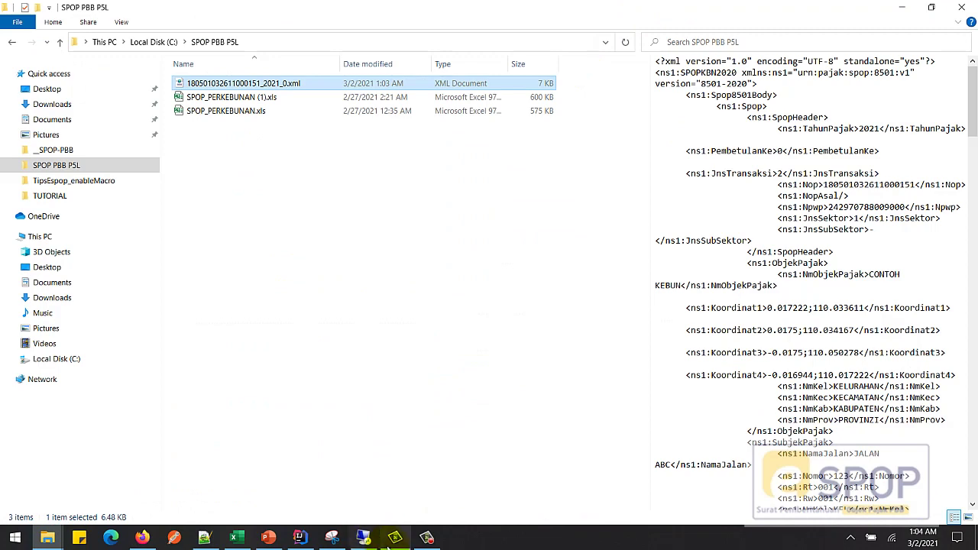
pyautogui.click(240, 539)
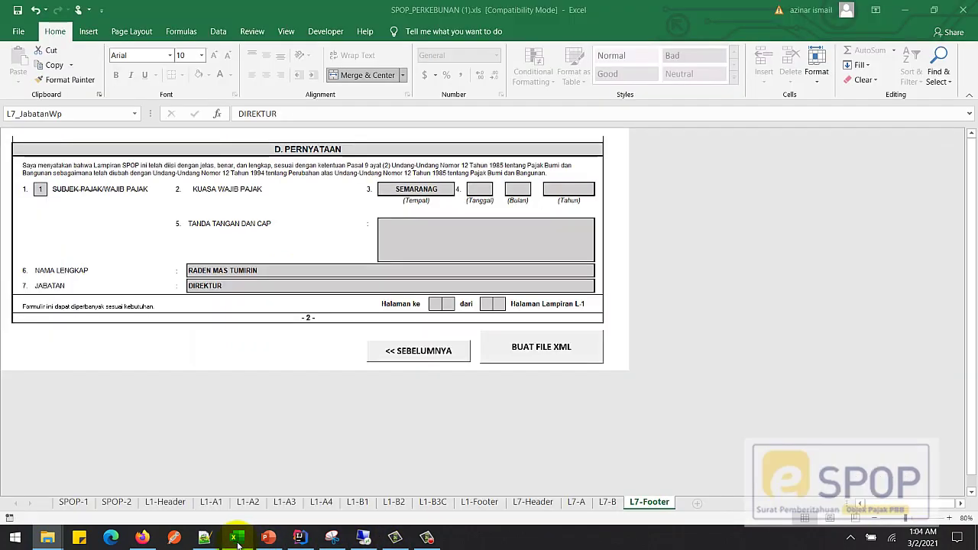
pyautogui.click(608, 503)
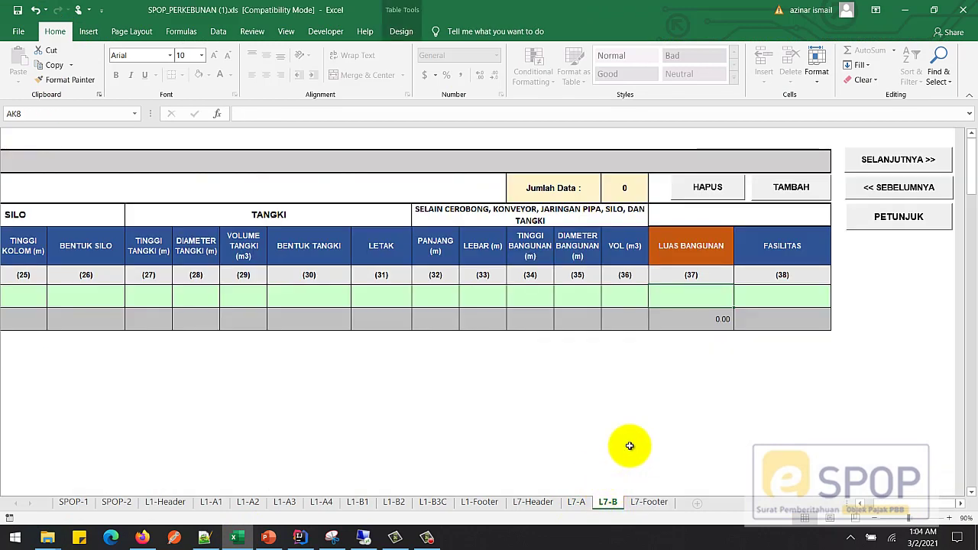
pyautogui.moveTo(906, 504); pyautogui.dragTo(878, 505)
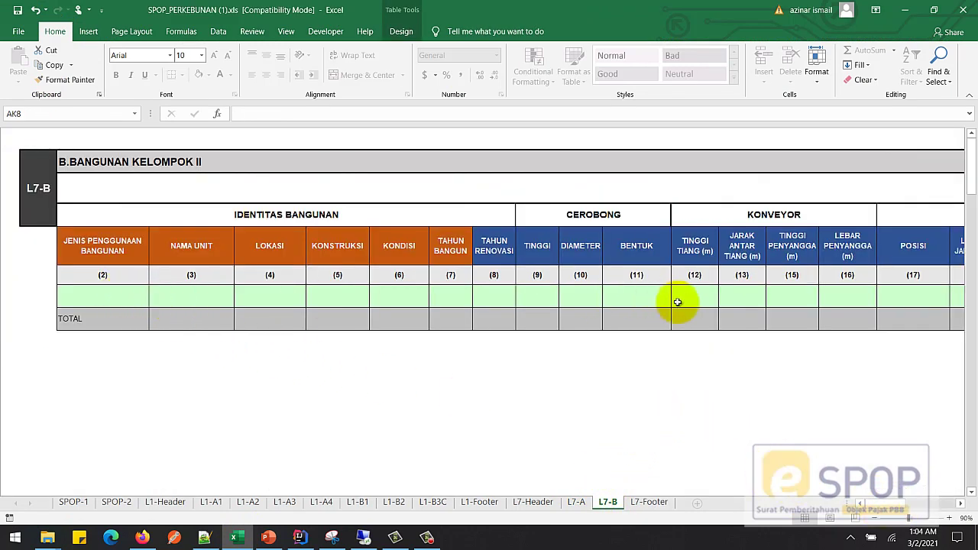
pyautogui.moveTo(883, 506); pyautogui.dragTo(939, 506)
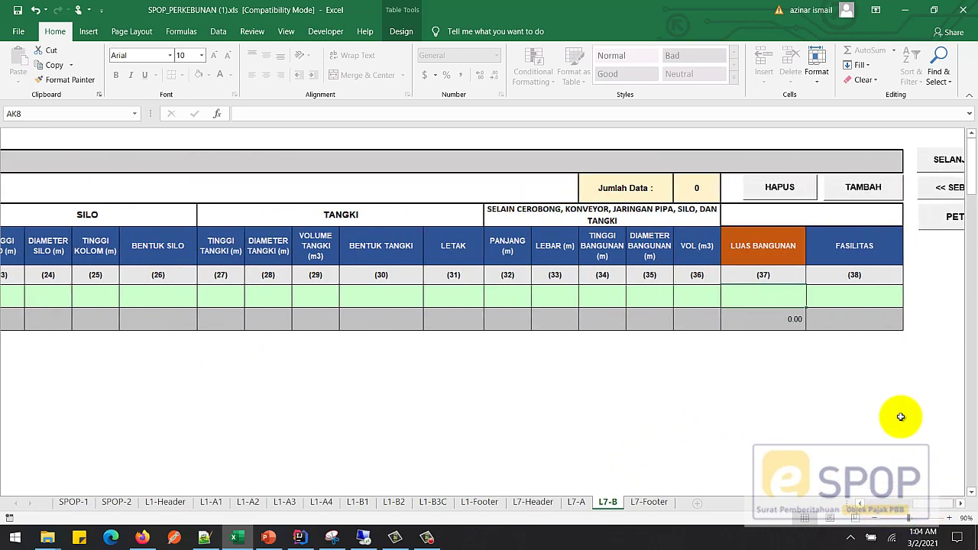
pyautogui.moveTo(856, 297); pyautogui.dragTo(38, 294)
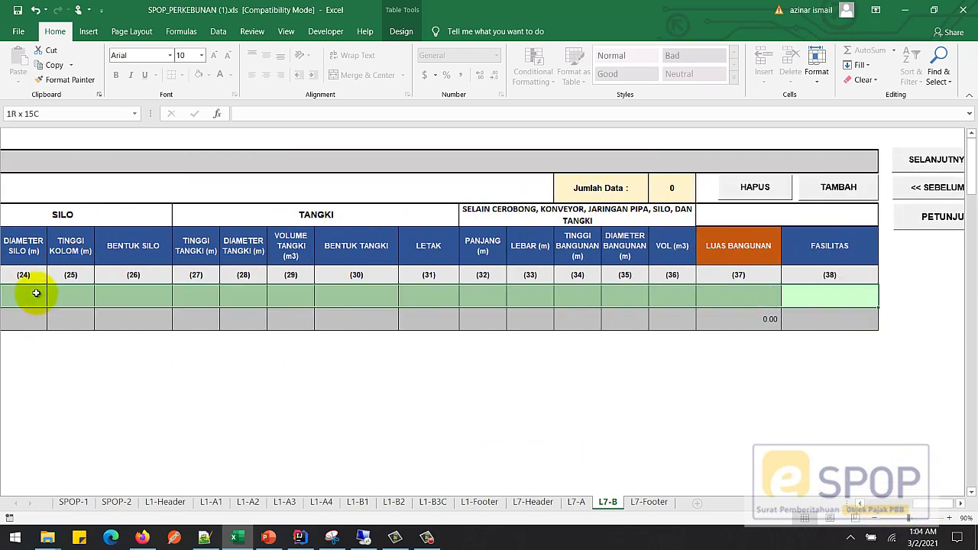
pyautogui.moveTo(932, 507)
pyautogui.mouseDown()
pyautogui.moveTo(846, 509)
pyautogui.moveTo(943, 506)
pyautogui.moveTo(917, 504)
pyautogui.mouseUp()
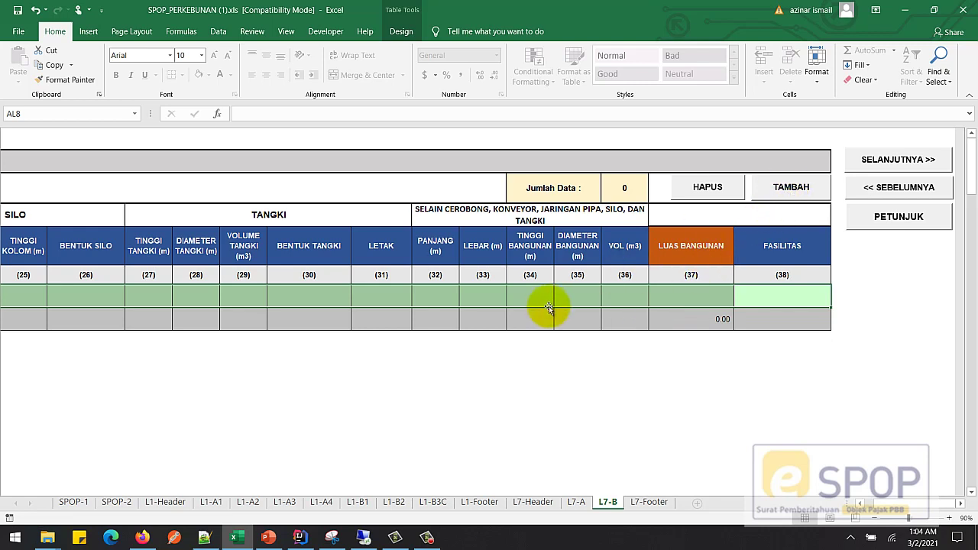
# Enter 200 as Luas Bangunan in the L7-B building row and clear the value again
pyautogui.click(691, 300)
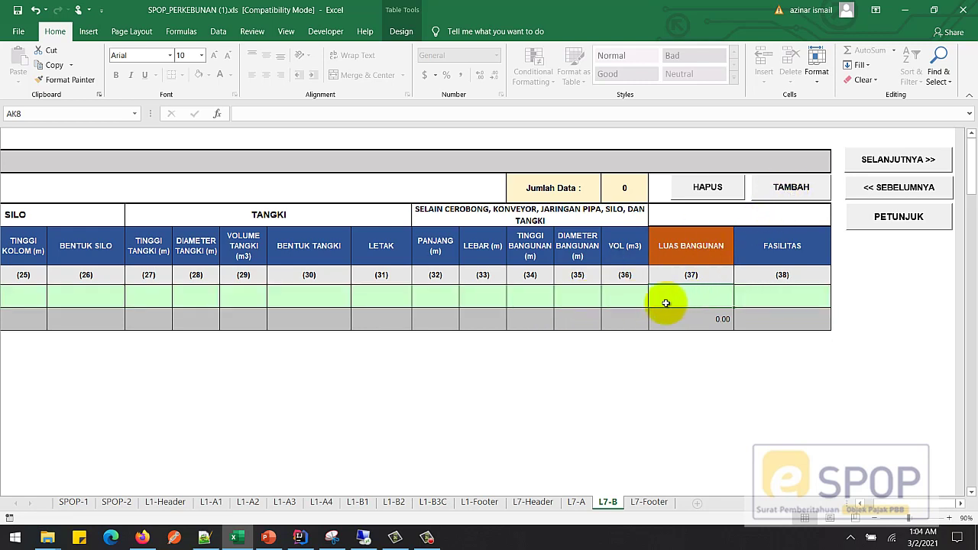
pyautogui.click(631, 299)
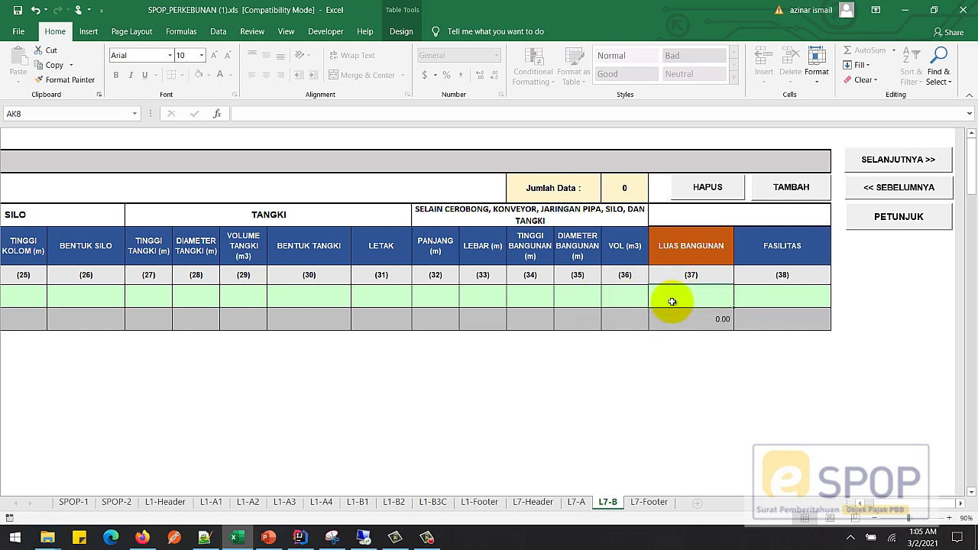
pyautogui.write('200')
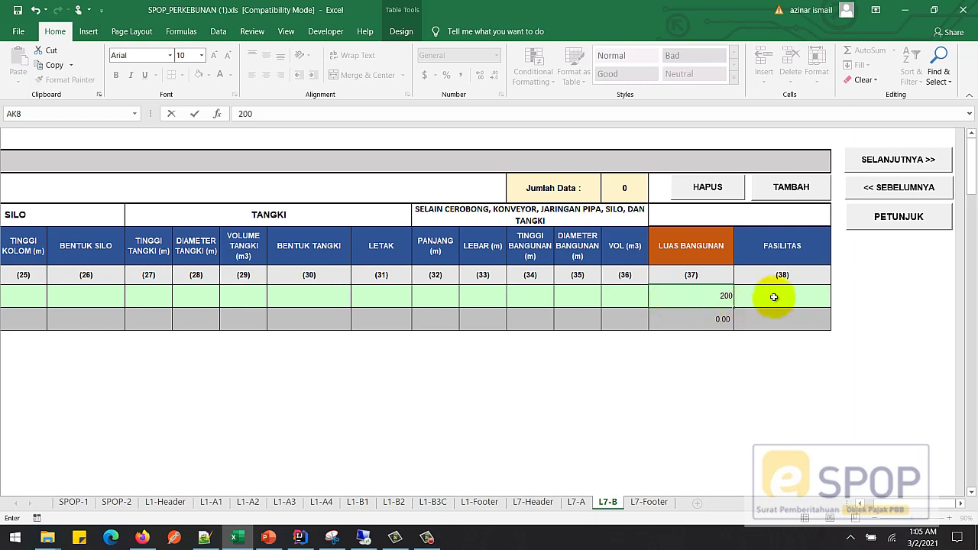
pyautogui.click(764, 298)
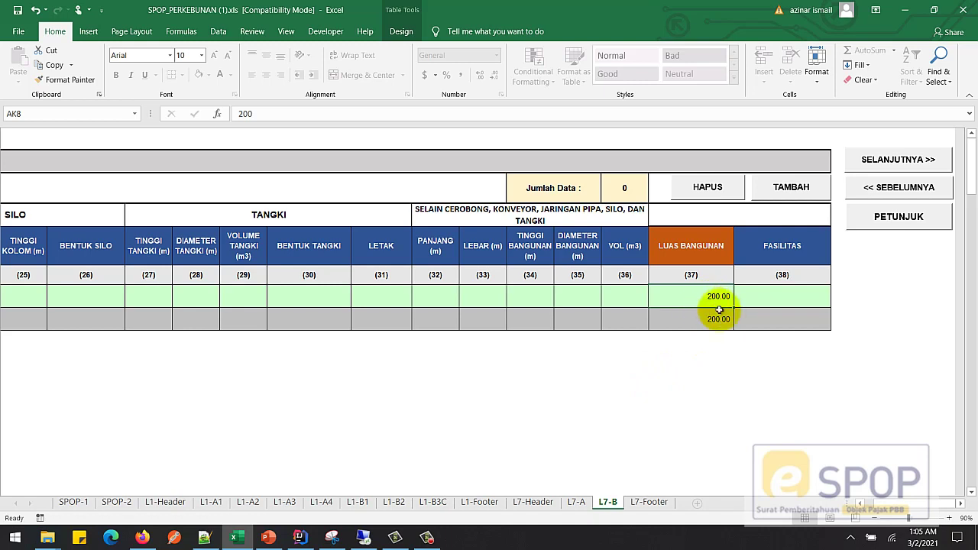
pyautogui.click(615, 298)
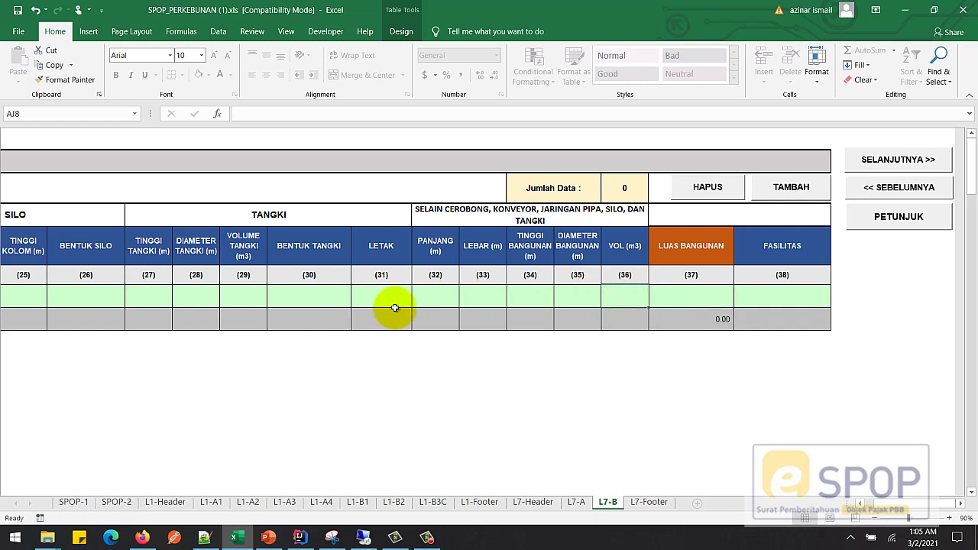
pyautogui.moveTo(393, 306); pyautogui.dragTo(742, 306)
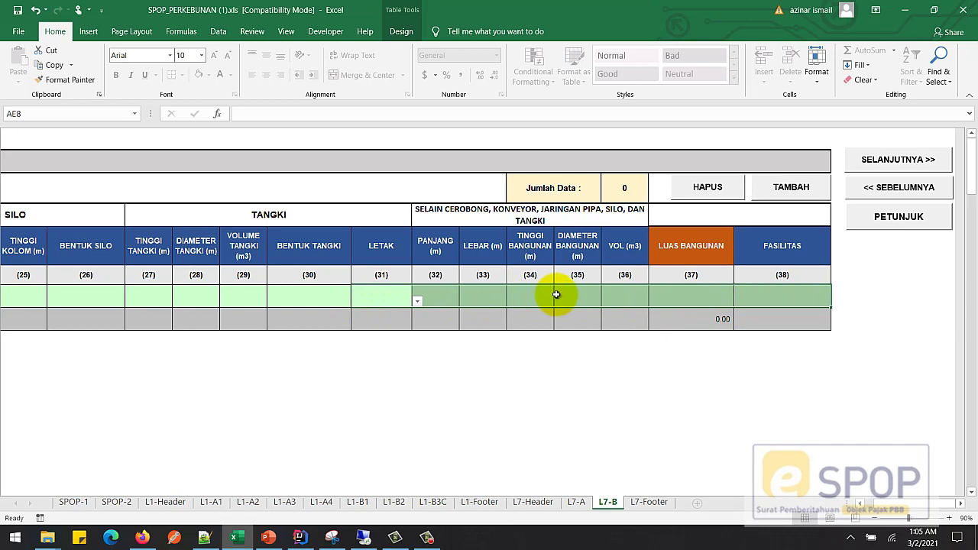
# Generate the XML from the L7-Footer sheet with the cleared L7-B row still in place
pyautogui.click(649, 504)
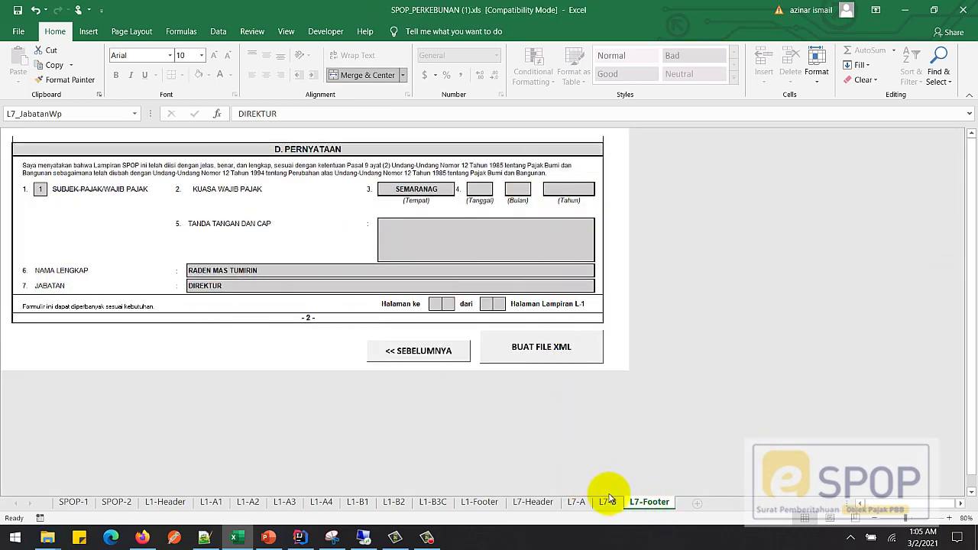
pyautogui.click(607, 501)
pyautogui.click(696, 295)
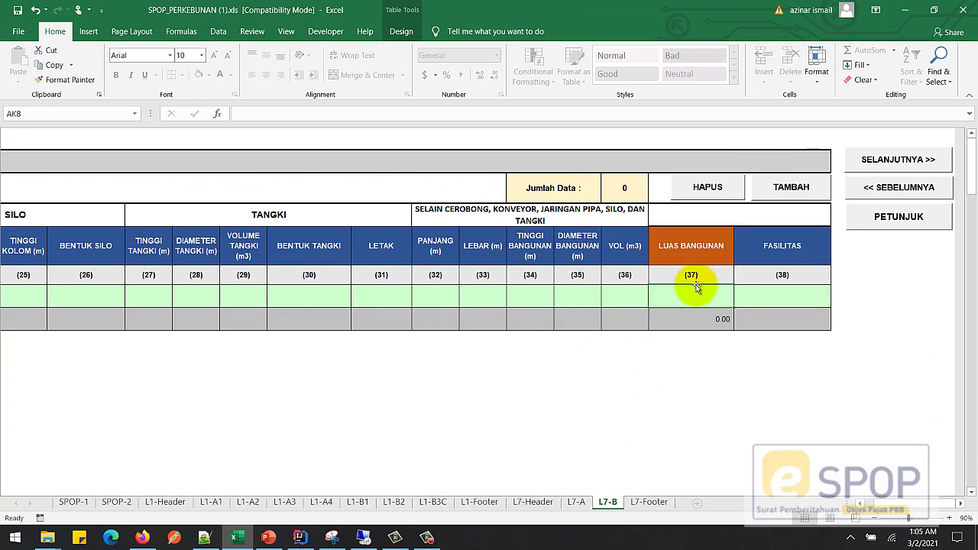
pyautogui.click(654, 506)
pyautogui.click(563, 349)
pyautogui.click(591, 315)
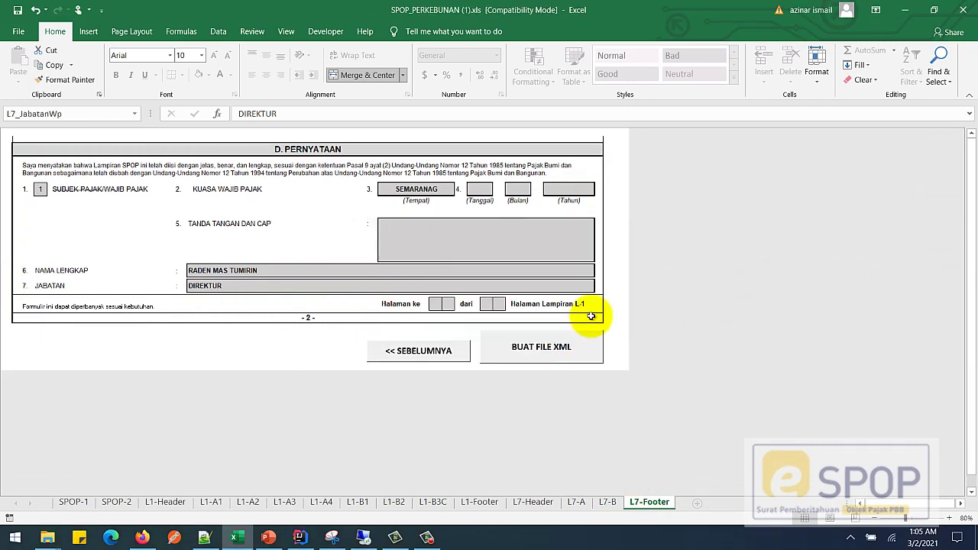
# Switch to Notepad++, reload the generated XML and examine the DataBangunan2 block inside BangunanKelompok2
pyautogui.click(202, 539)
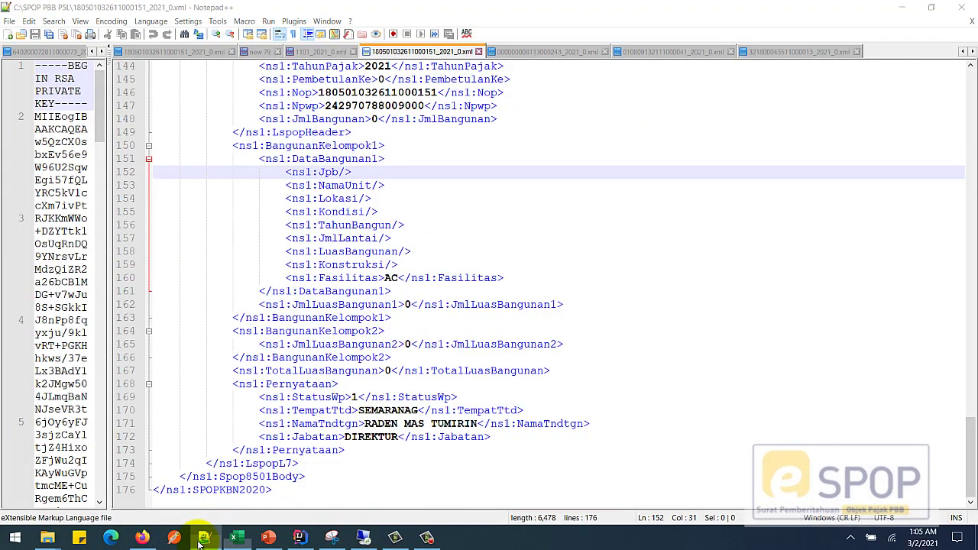
pyautogui.click(517, 322)
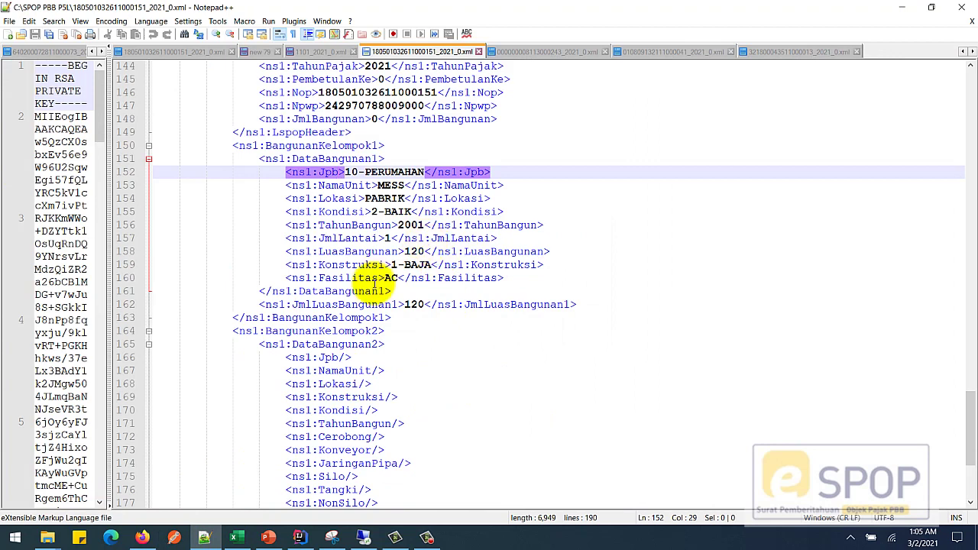
pyautogui.scroll(-3, 375, 286)
pyautogui.moveTo(233, 211); pyautogui.dragTo(404, 402)
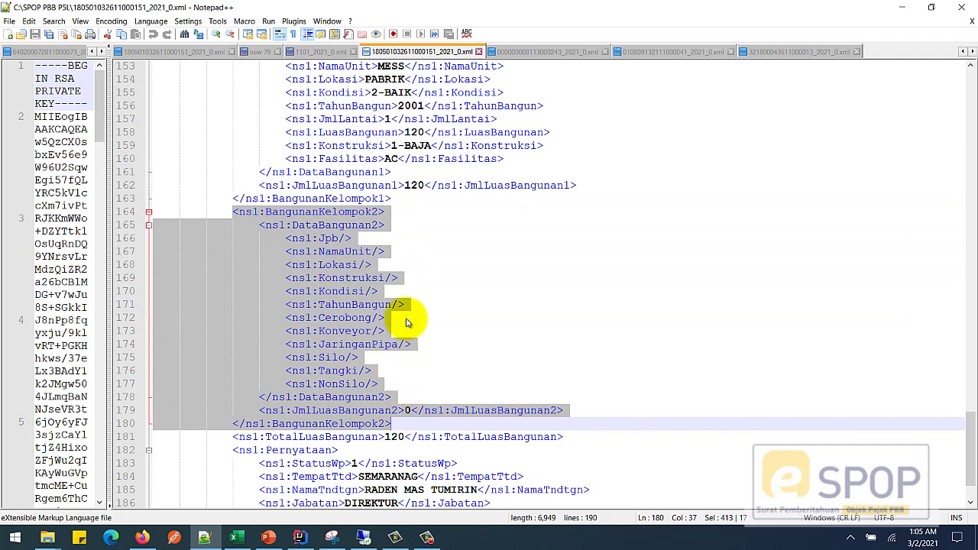
pyautogui.click(358, 252)
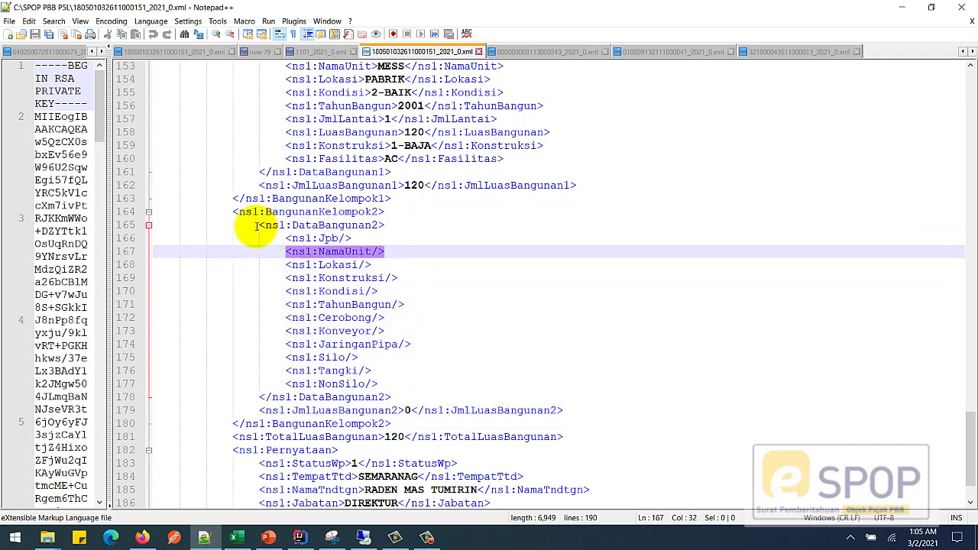
pyautogui.moveTo(258, 225); pyautogui.dragTo(397, 394)
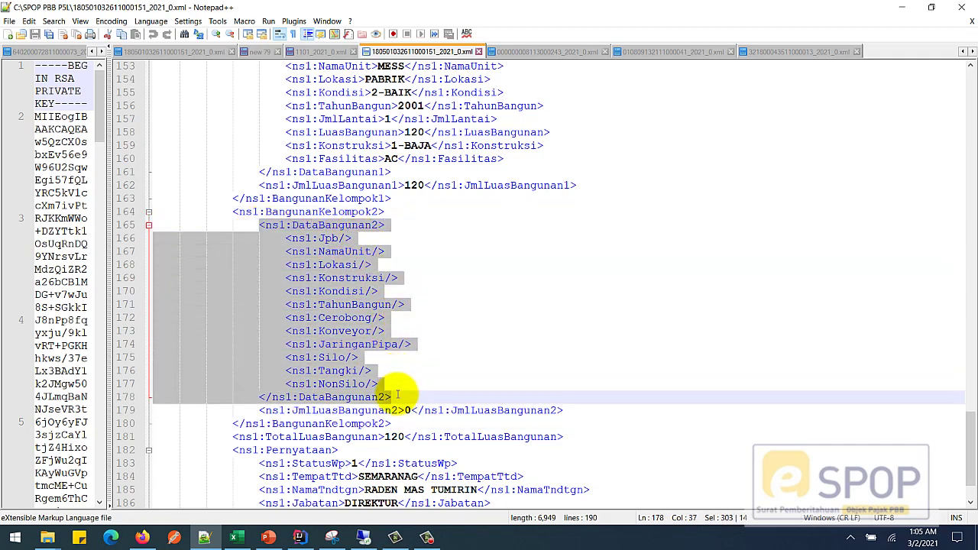
pyautogui.click(345, 259)
pyautogui.click(259, 225)
pyautogui.moveTo(259, 226); pyautogui.dragTo(411, 398)
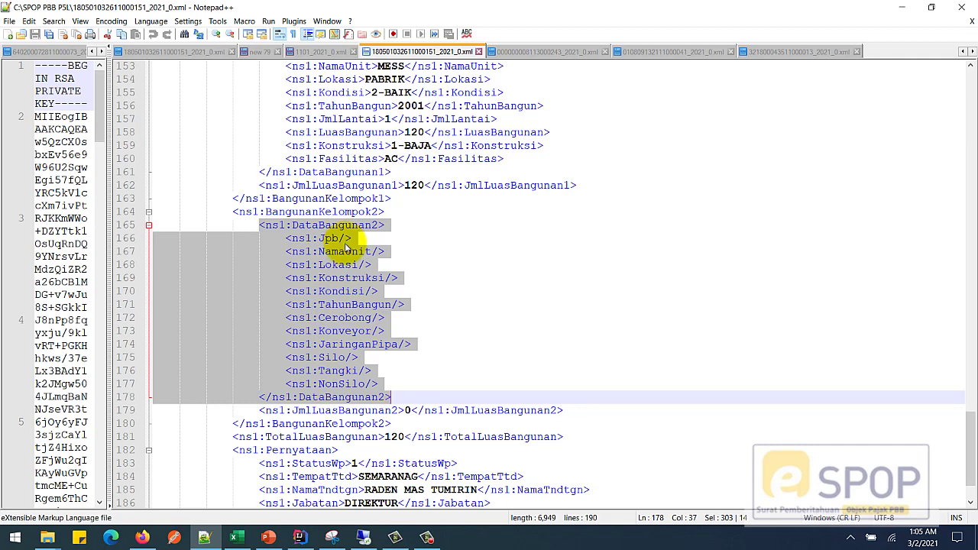
pyautogui.click(353, 280)
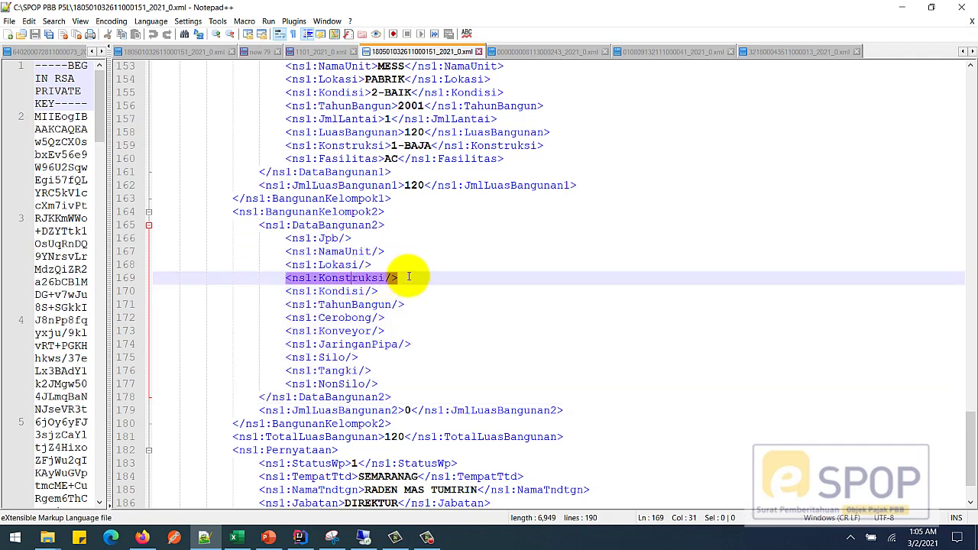
pyautogui.click(339, 238)
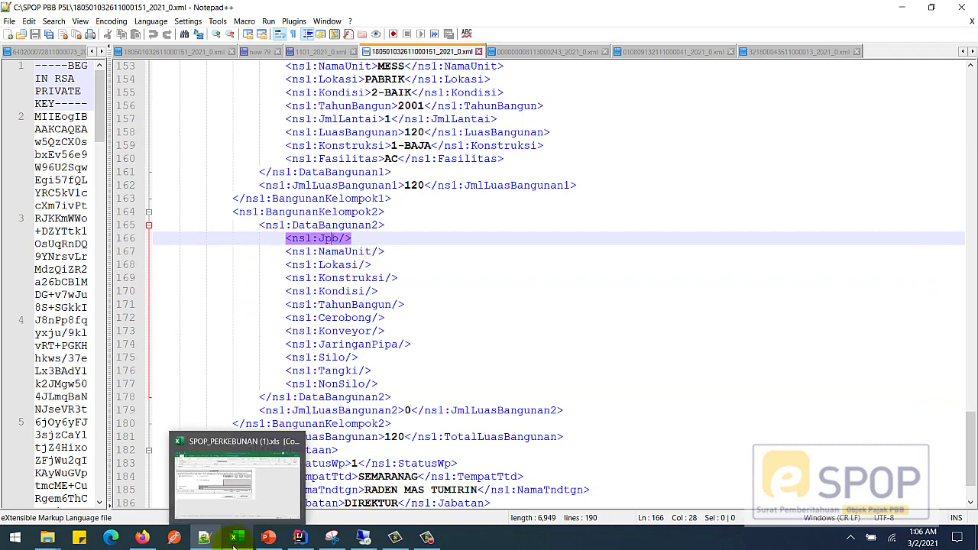
# Return to the Excel workbook and remove the blank building row from the L7-B table with Hapus
pyautogui.moveTo(298, 527)
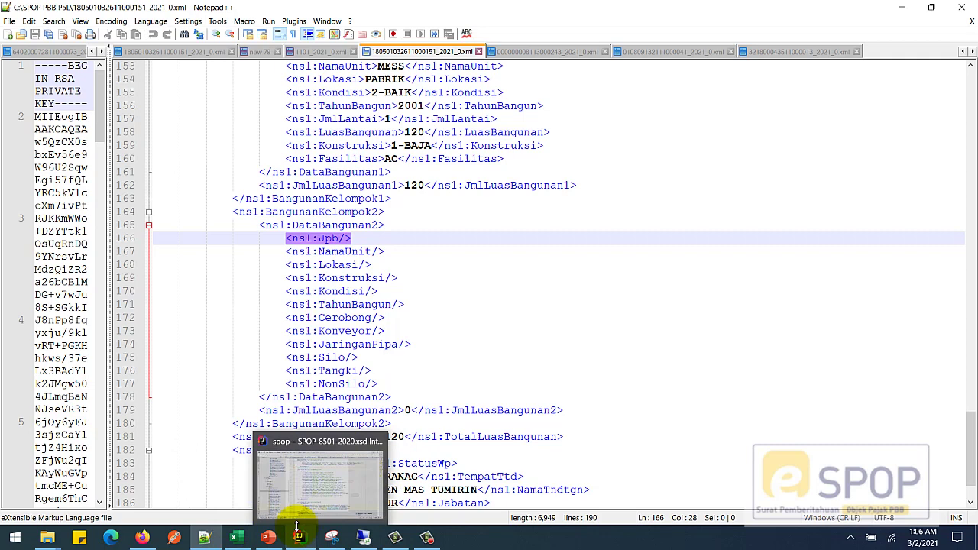
pyautogui.click(237, 536)
pyautogui.click(608, 503)
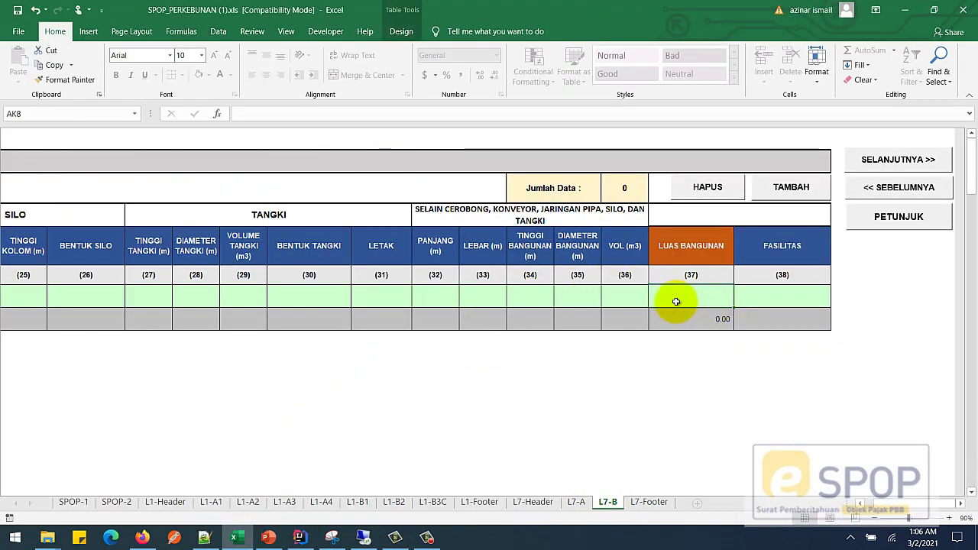
pyautogui.click(750, 297)
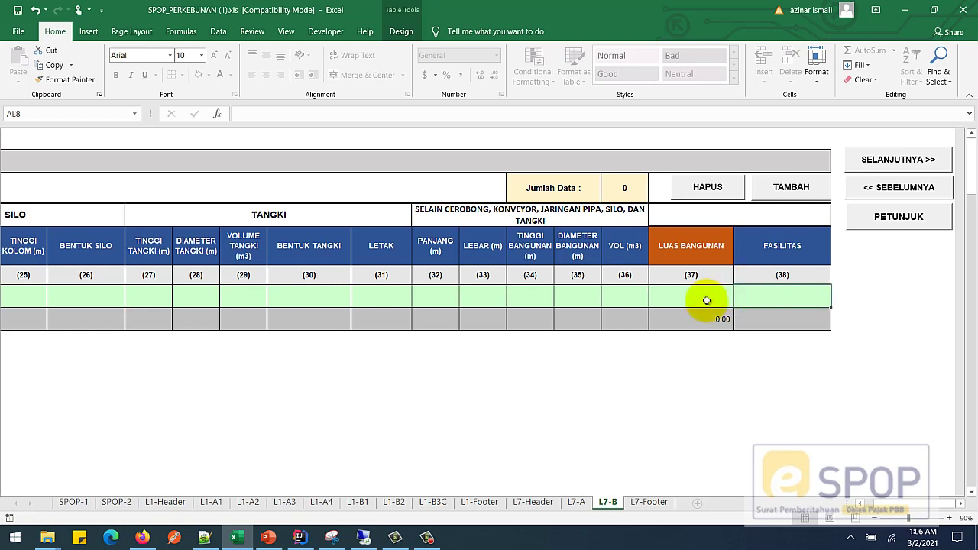
pyautogui.click(643, 299)
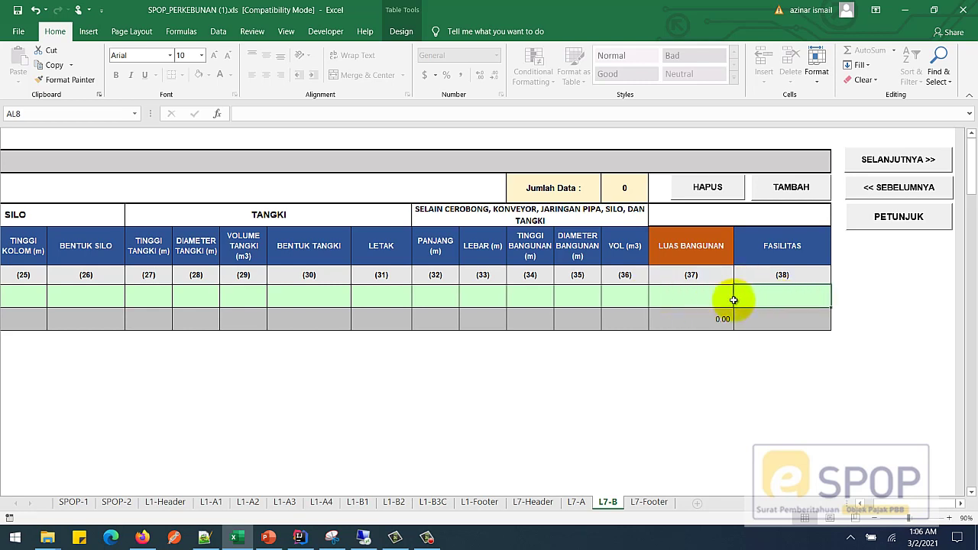
pyautogui.click(584, 296)
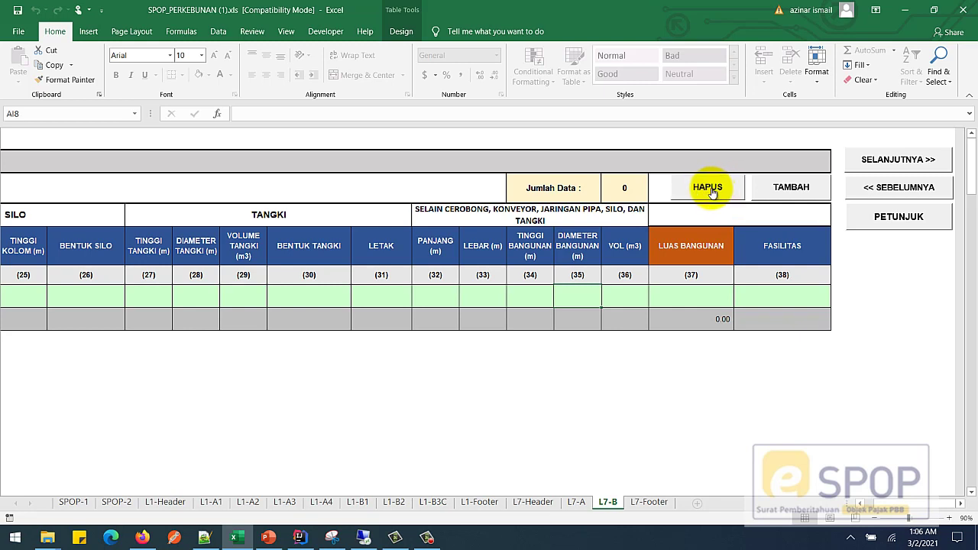
pyautogui.click(704, 189)
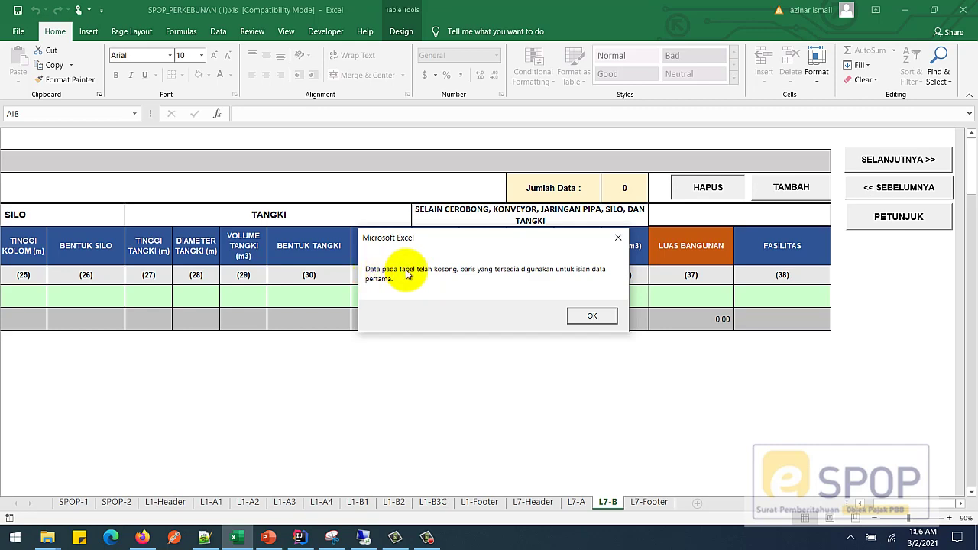
pyautogui.click(592, 315)
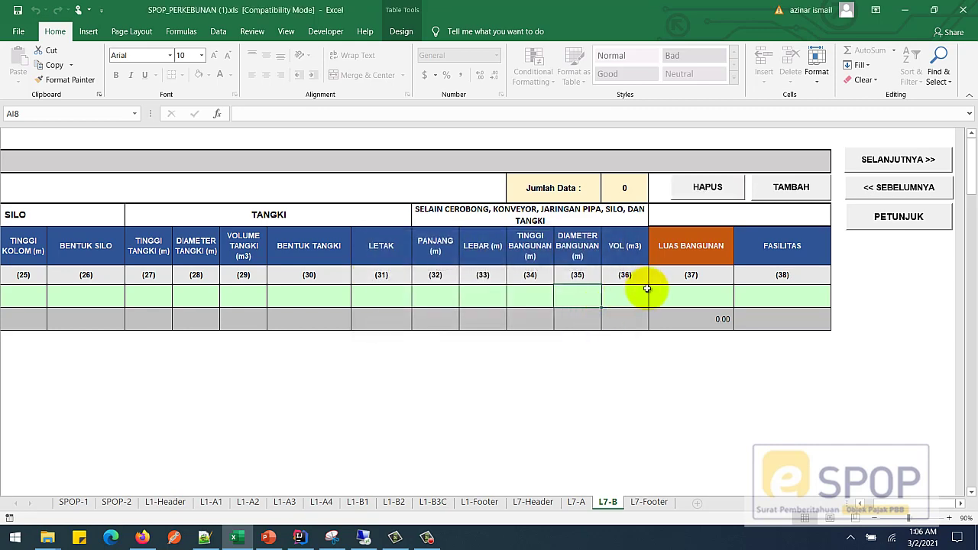
# Generate the XML file from the L7-Footer sheet with the L7-B building row removed
pyautogui.click(646, 502)
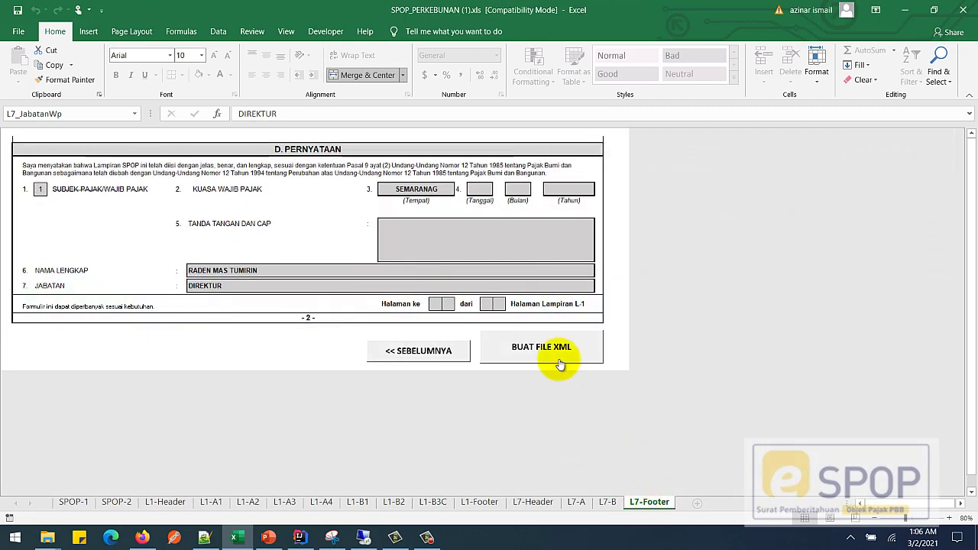
pyautogui.click(557, 350)
pyautogui.click(592, 321)
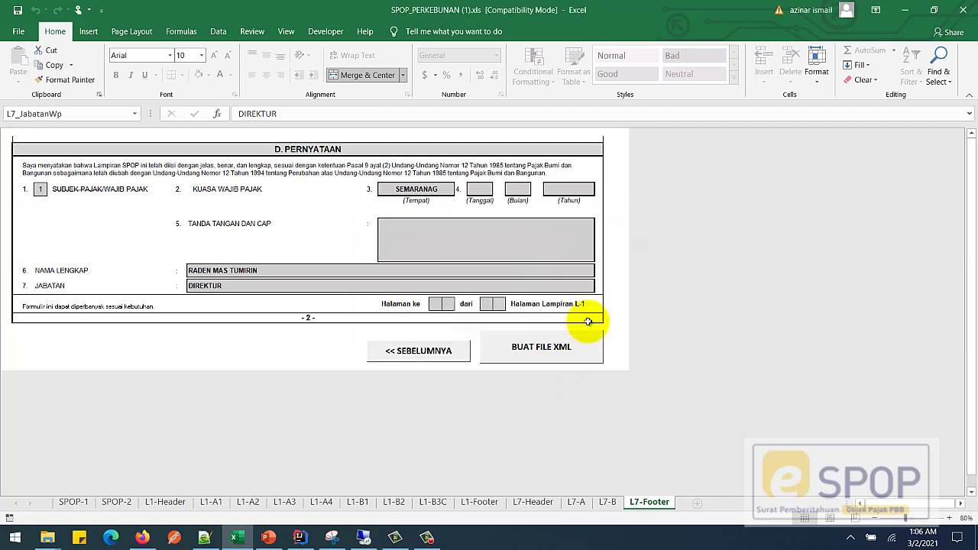
# Switch to Notepad++, reload the regenerated XML and examine the BangunanKelompok2 element and its JmlLuasBangunan2 entry
pyautogui.click(205, 542)
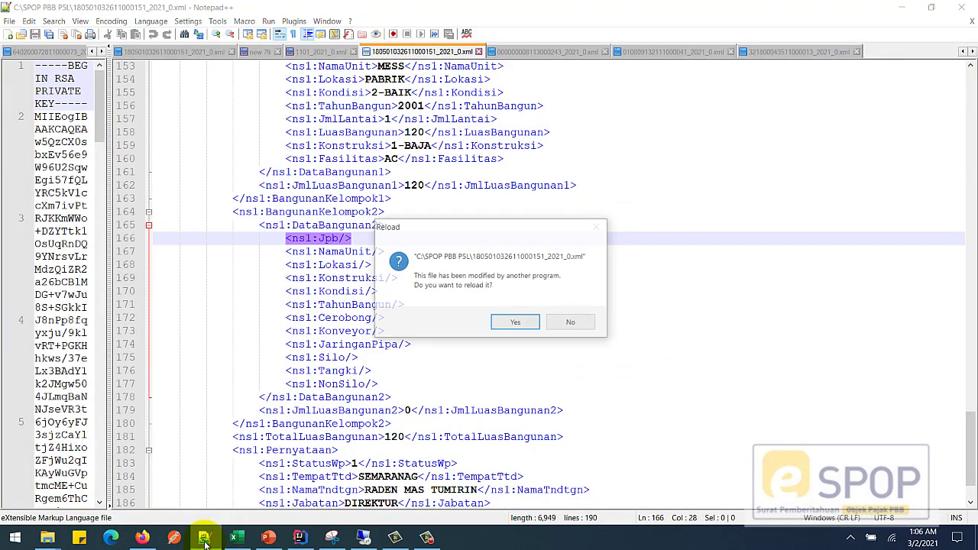
pyautogui.click(505, 324)
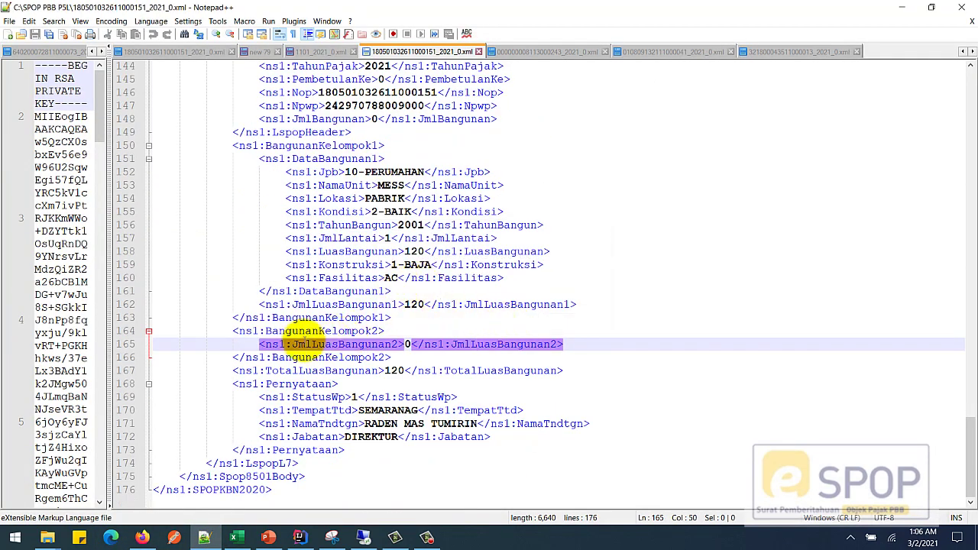
pyautogui.moveTo(229, 331); pyautogui.dragTo(397, 359)
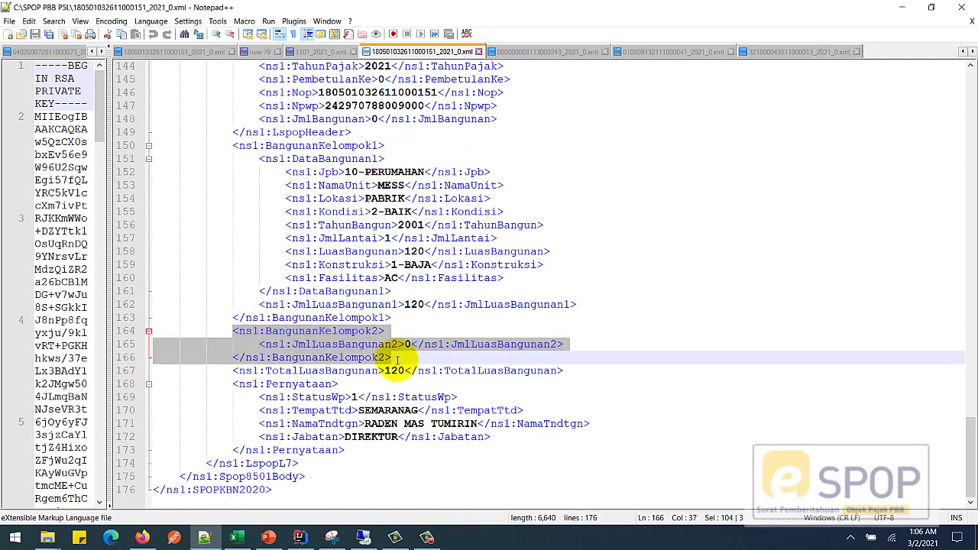
pyautogui.click(340, 346)
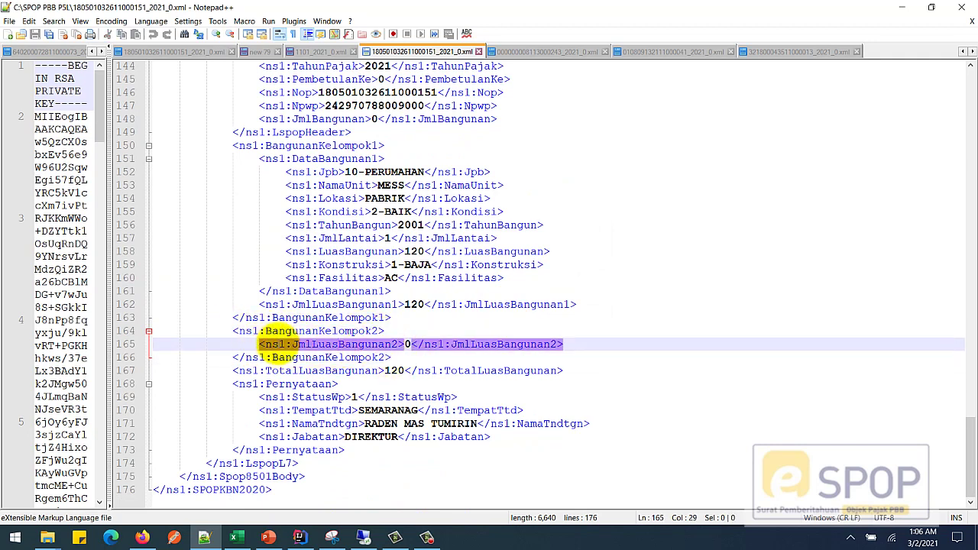
pyautogui.click(389, 334)
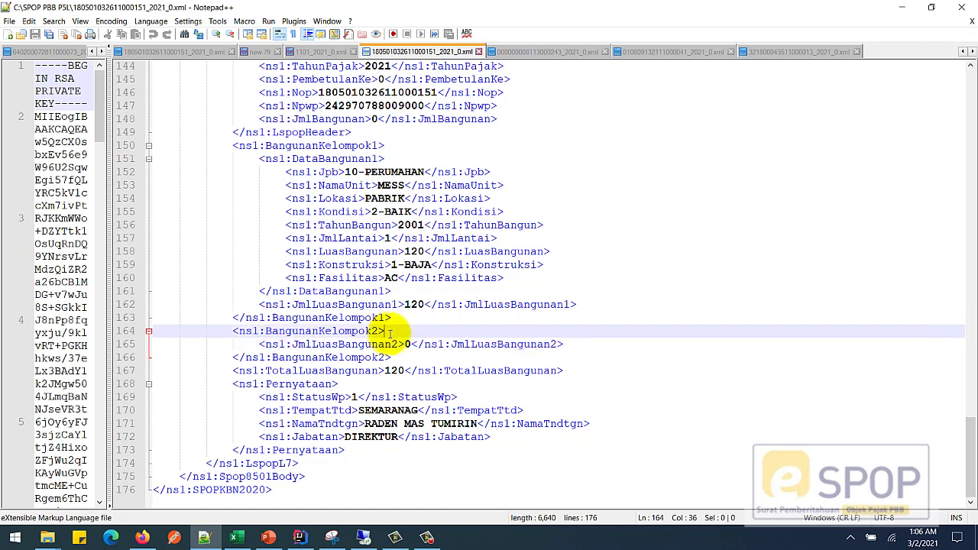
pyautogui.click(340, 345)
pyautogui.click(391, 331)
pyautogui.click(380, 345)
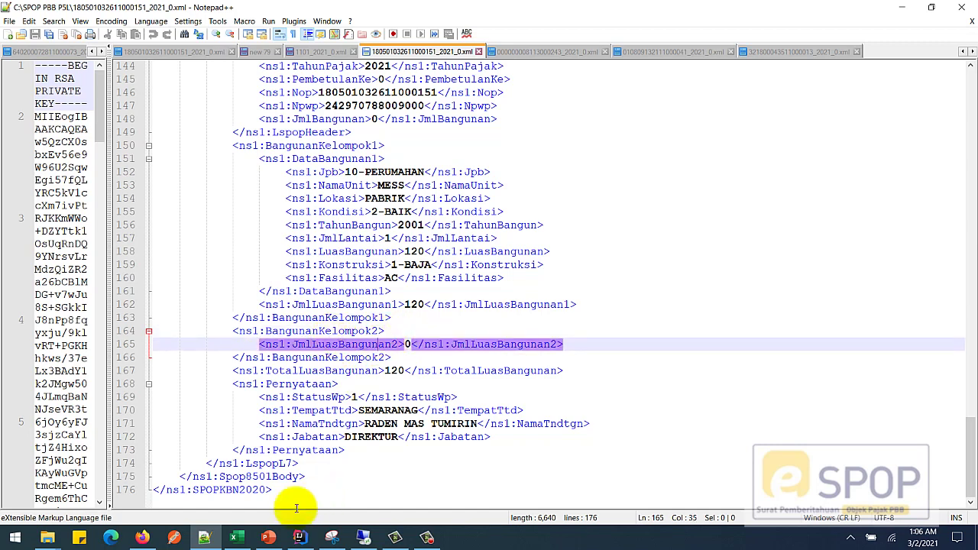
pyautogui.click(366, 358)
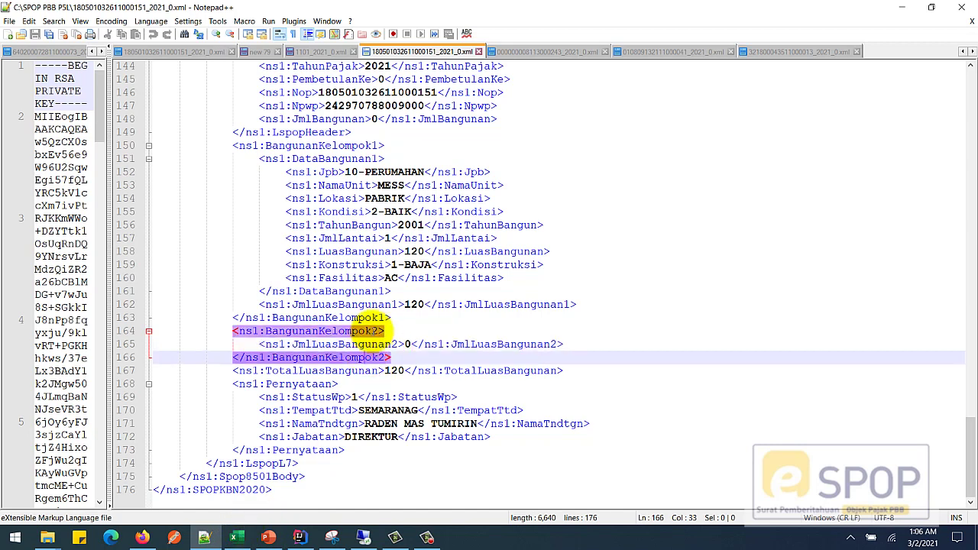
# Switch to the Excel workbook and check the Luas Bangunan cell in the empty L7-B table
pyautogui.click(236, 539)
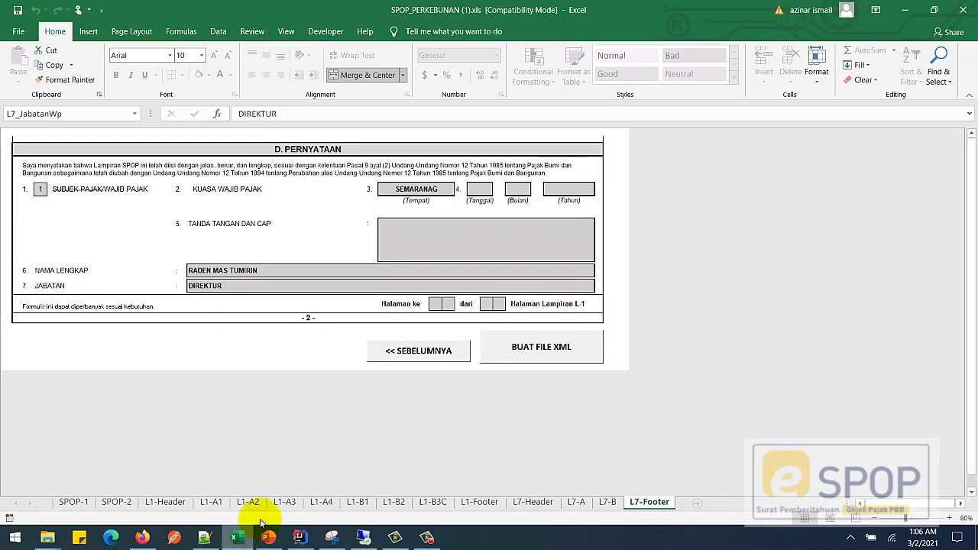
pyautogui.click(608, 502)
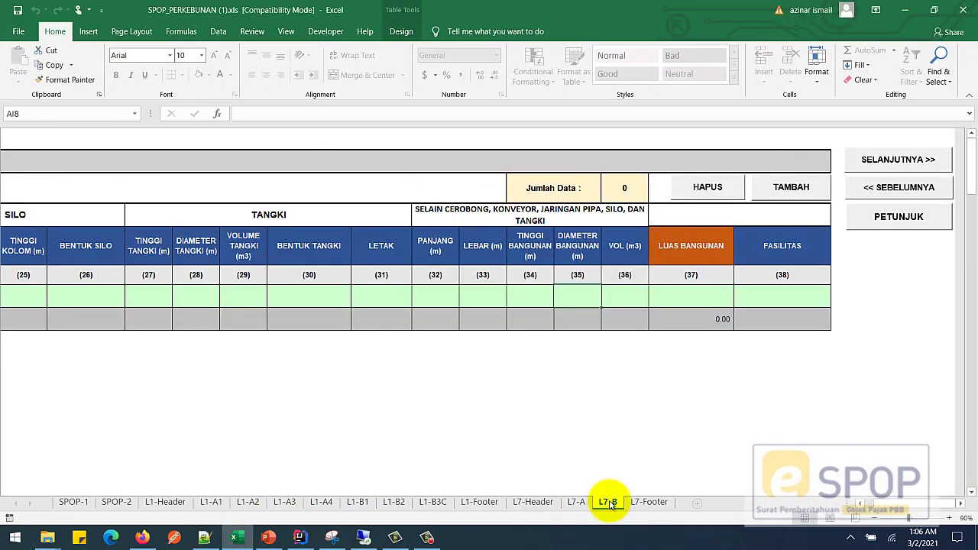
pyautogui.click(674, 295)
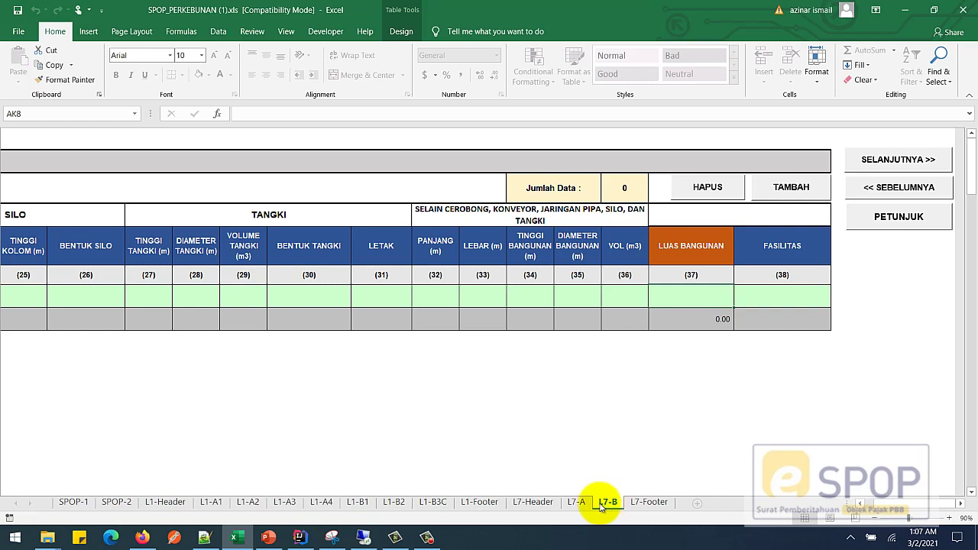
# Switch to Notepad++ and review the XML's Konstruksi entry and its SubjekPajak, InfoBumiBgn and Lampiran sections
pyautogui.click(203, 539)
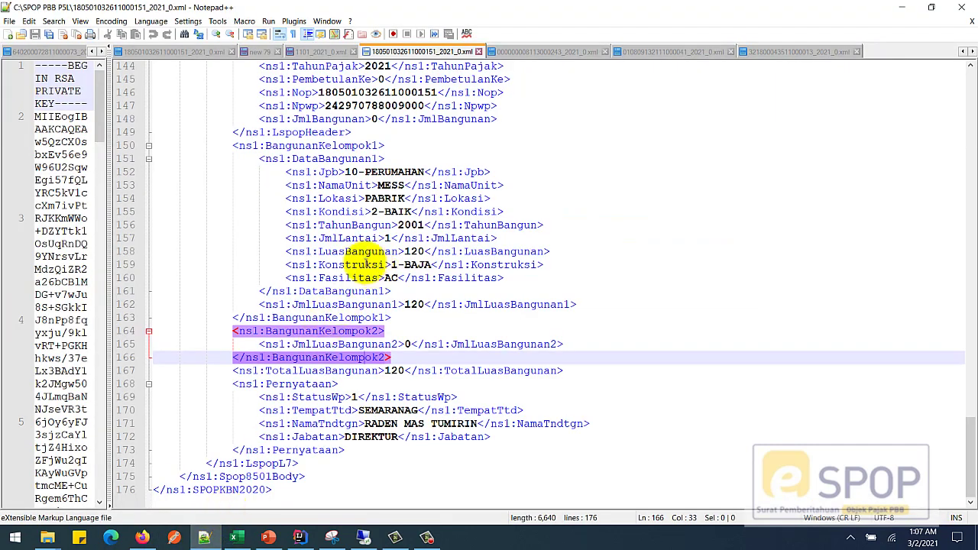
pyautogui.click(365, 265)
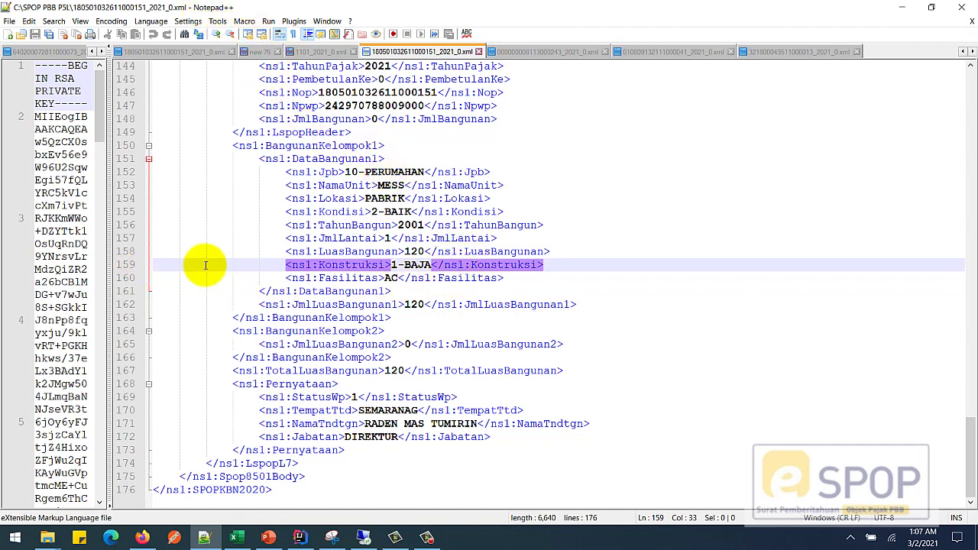
pyautogui.click(430, 265)
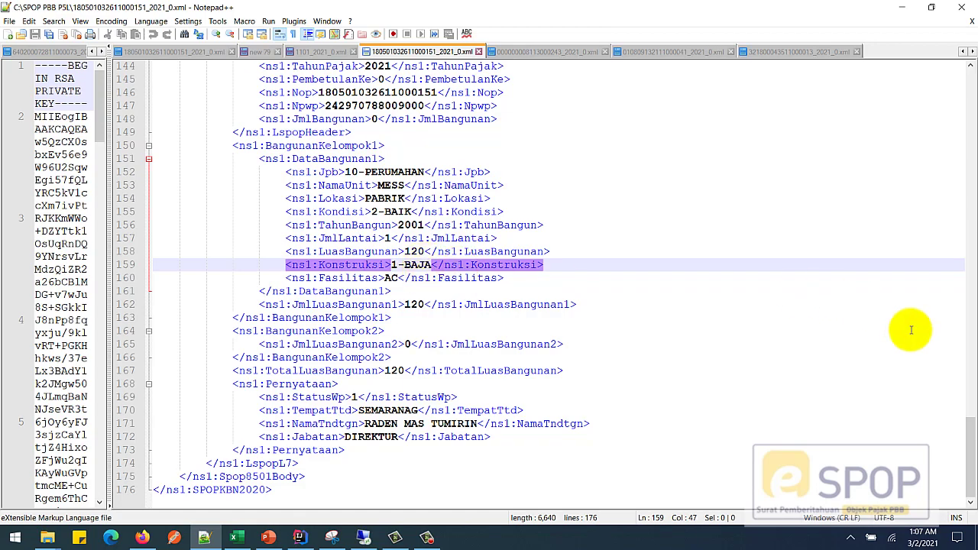
pyautogui.moveTo(972, 461); pyautogui.dragTo(972, 103)
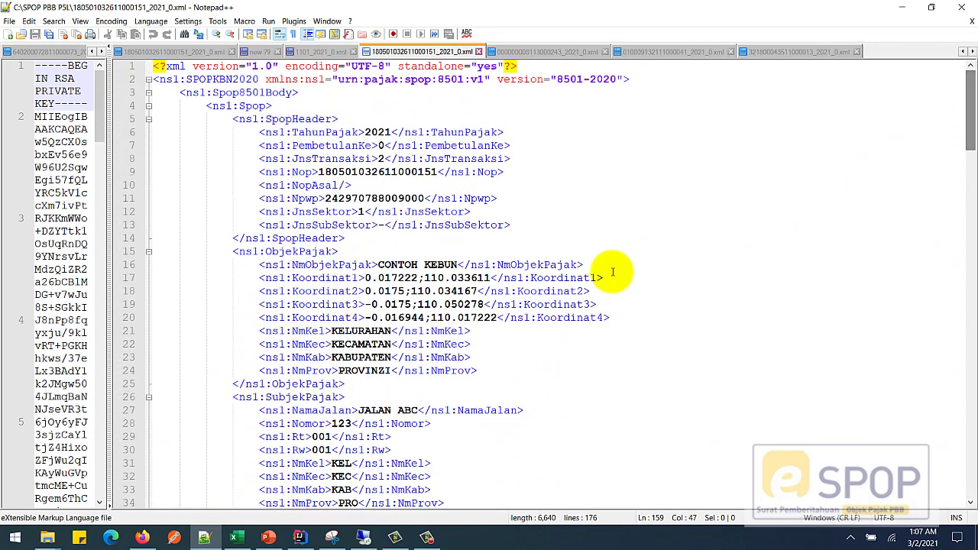
pyautogui.scroll(-4, 374, 351)
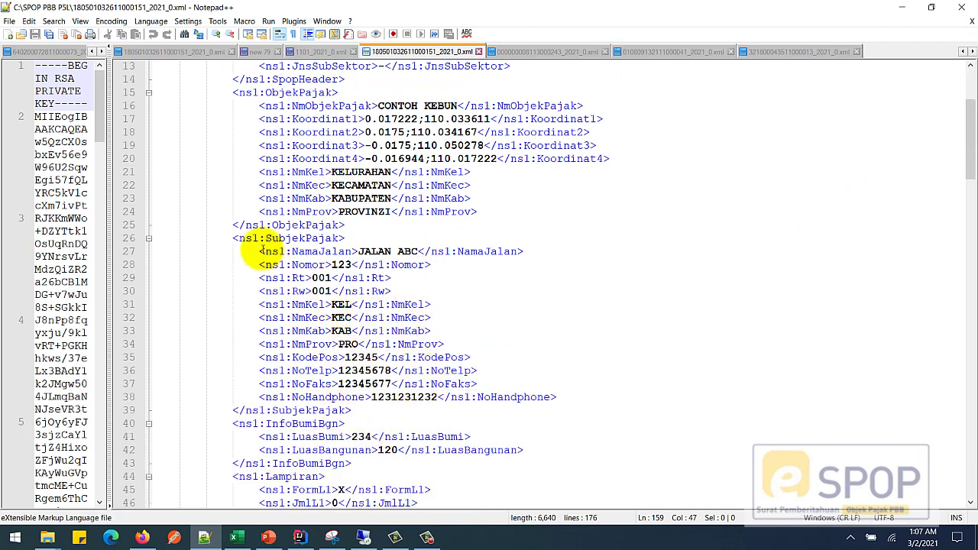
pyautogui.click(304, 238)
pyautogui.click(305, 424)
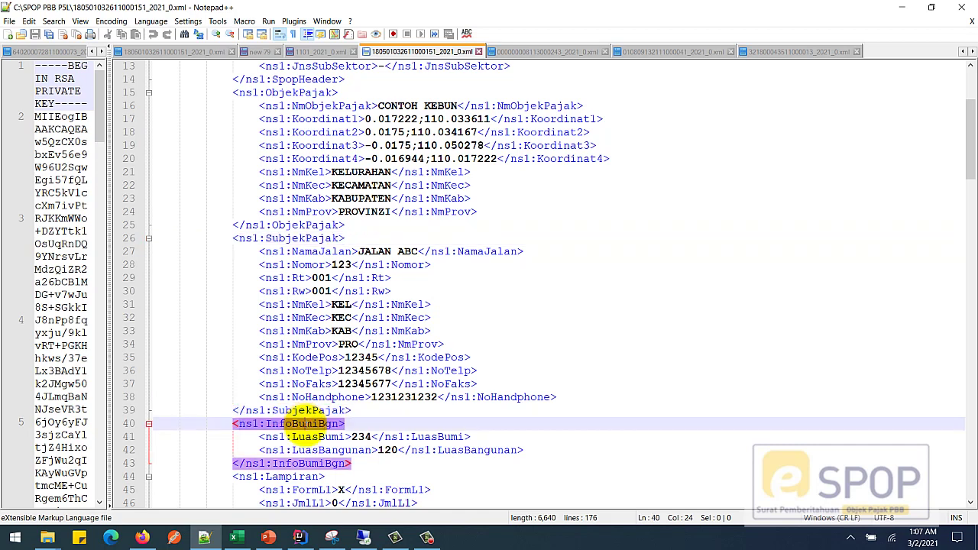
pyautogui.scroll(-4, 313, 436)
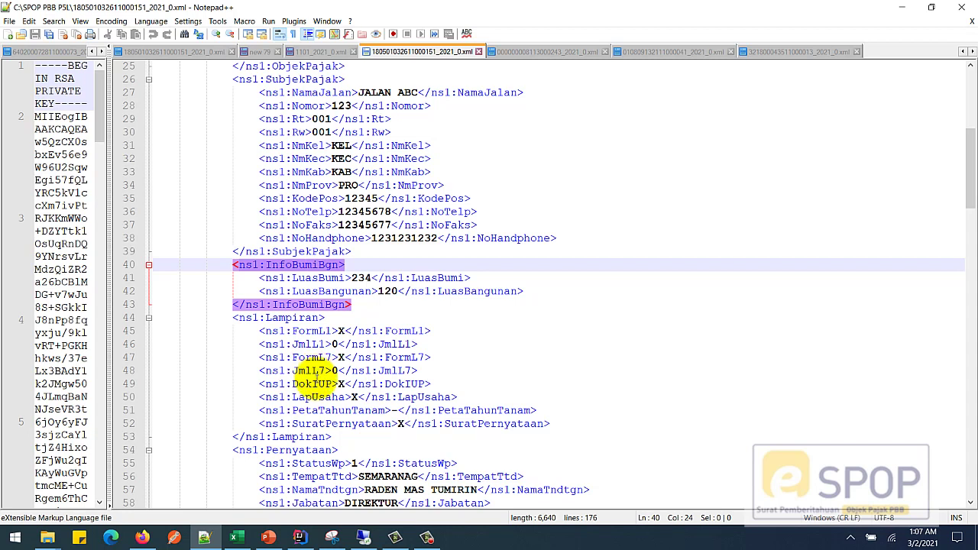
pyautogui.click(441, 357)
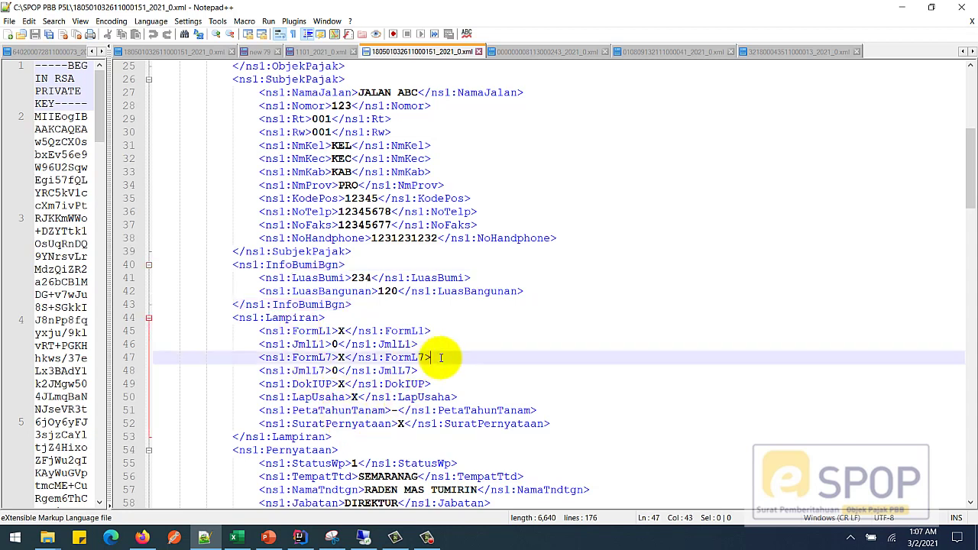
# Return to the L7-B sheet of the Excel workbook
pyautogui.click(229, 513)
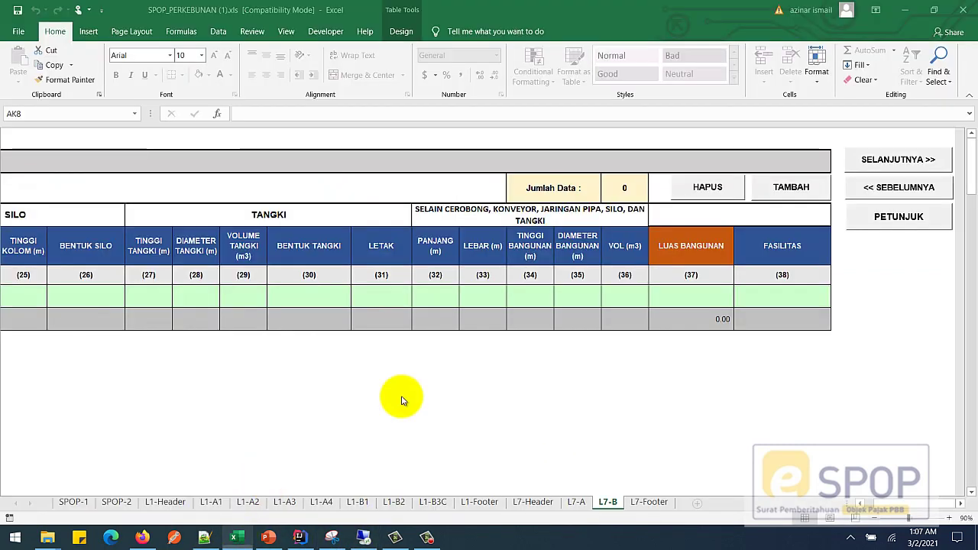